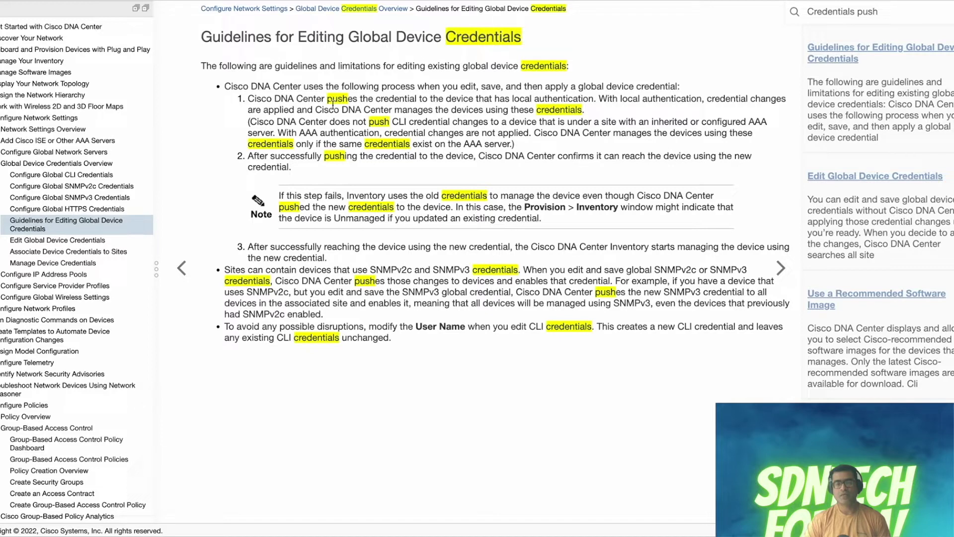
Step: Highlight the guide's passages on local-authentication credentials, AAA CLI credentials, SNMPv2c/v3 and User Name
{"action": "left_click_drag", "start_coordinate": [298, 99], "coordinate": [600, 99]}
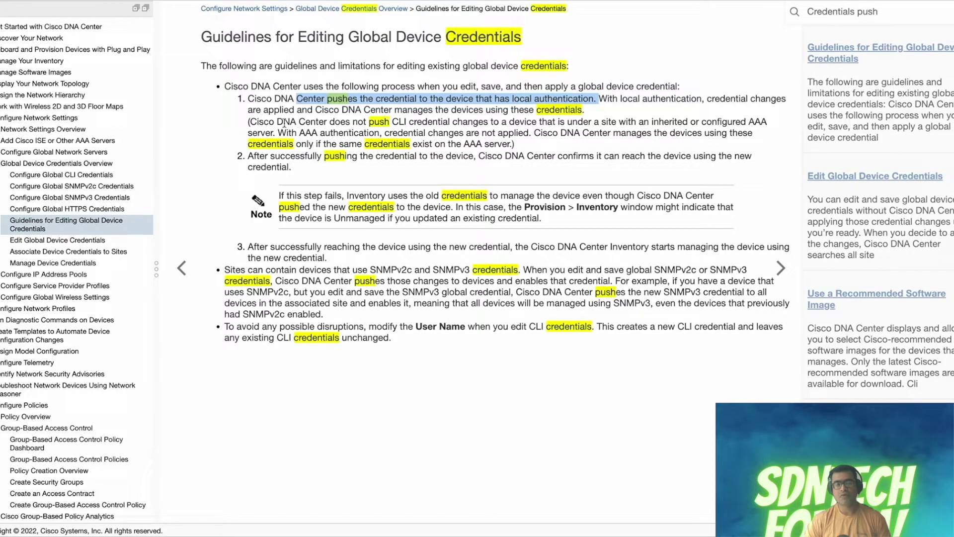
{"action": "left_click_drag", "start_coordinate": [251, 122], "coordinate": [766, 120]}
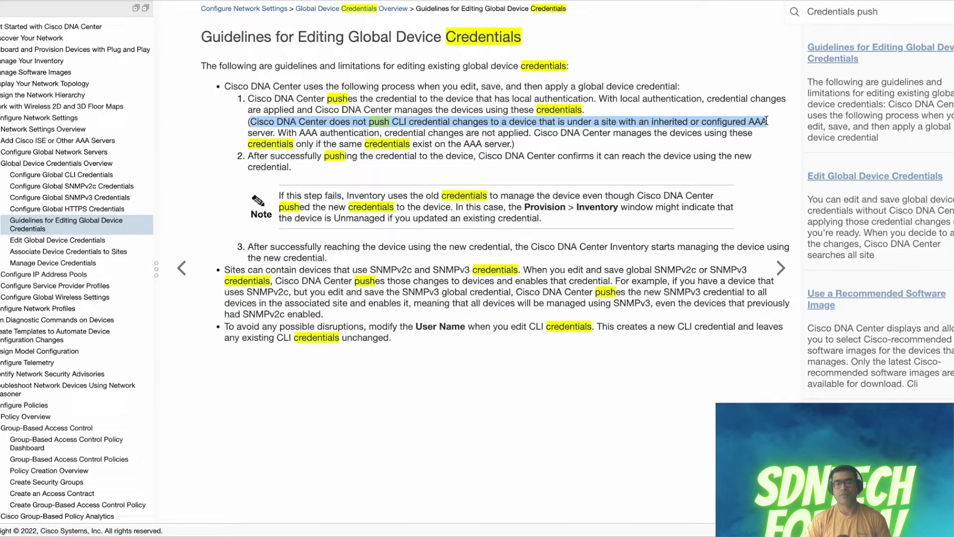
{"action": "left_click", "coordinate": [203, 211]}
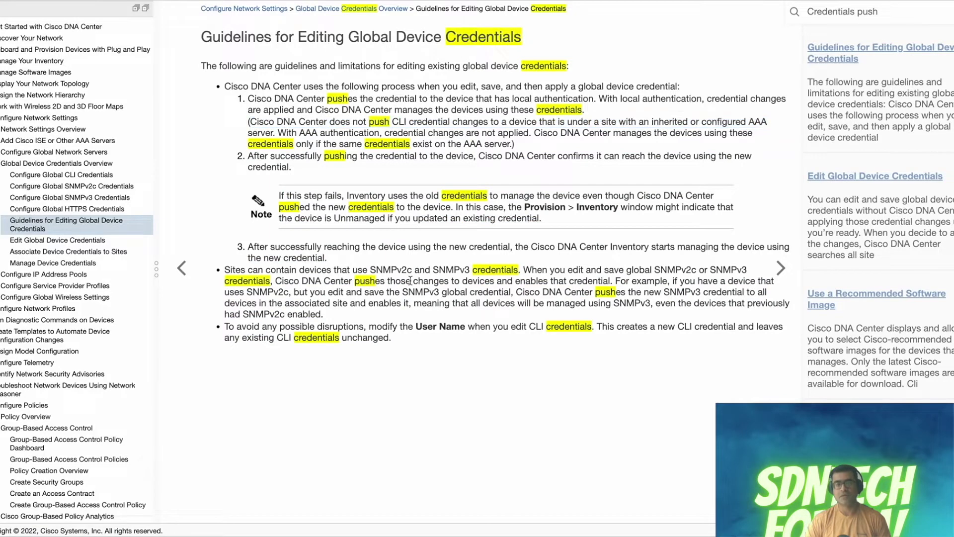
{"action": "left_click_drag", "start_coordinate": [224, 270], "coordinate": [517, 269]}
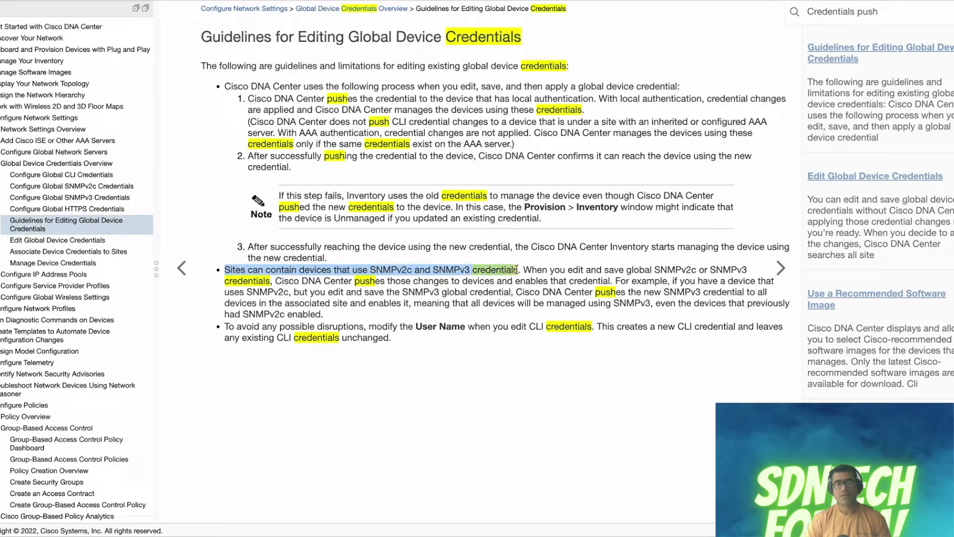
{"action": "left_click", "coordinate": [375, 380]}
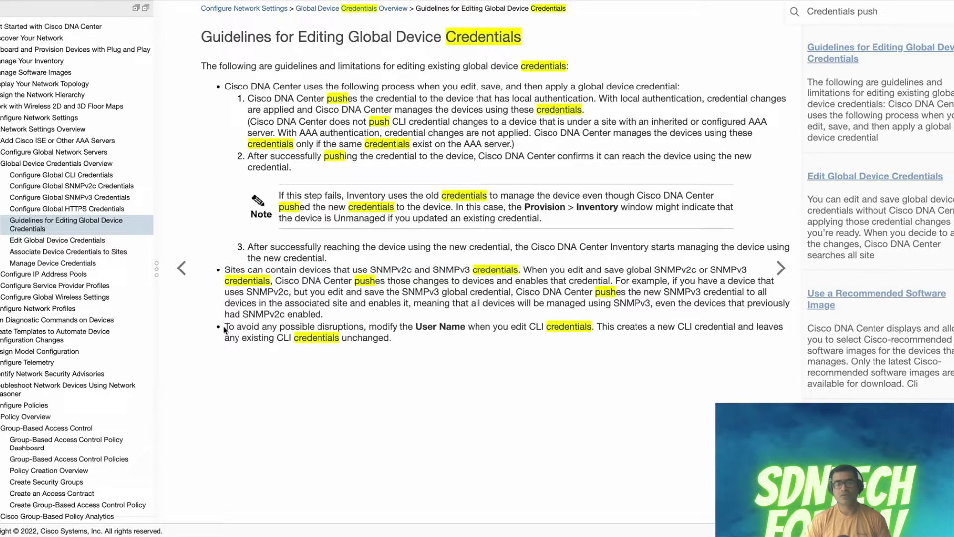
{"action": "left_click_drag", "start_coordinate": [225, 328], "coordinate": [785, 335]}
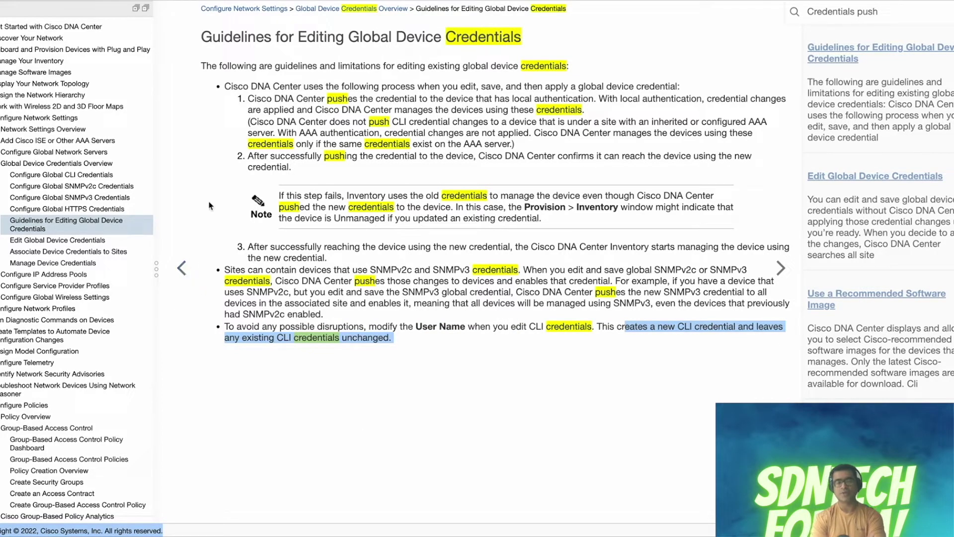
Step: Show edge-4's AAA configuration with 'sh run | sec aaa' in SecureCRT
{"action": "key", "text": "super+Tab"}
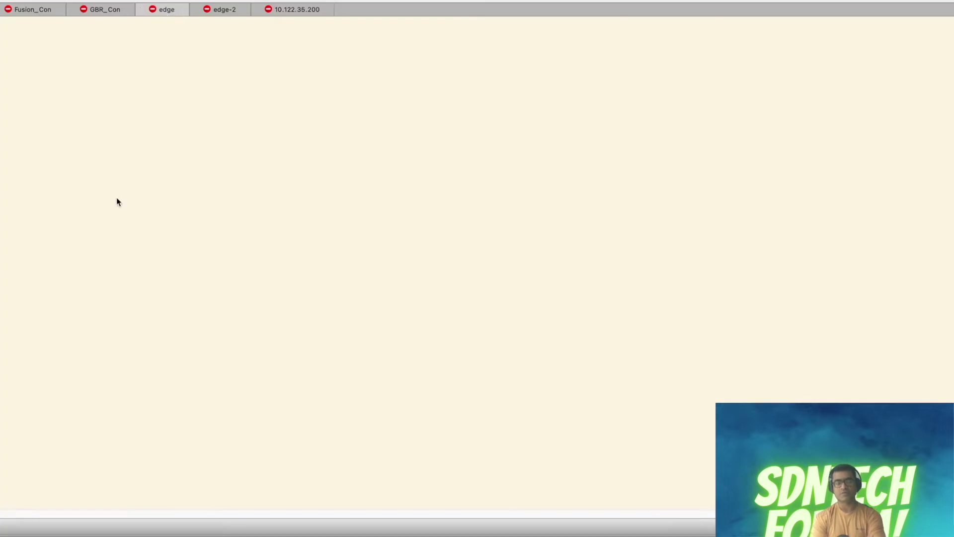
{"action": "key", "text": "Return"}
{"action": "type", "text": "sh"}
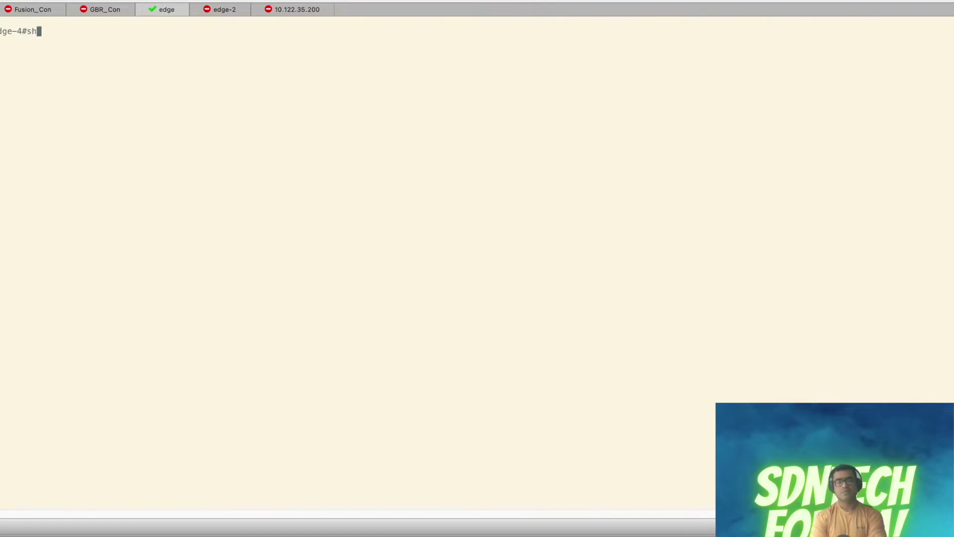
{"action": "type", "text": " run | sec aaa"}
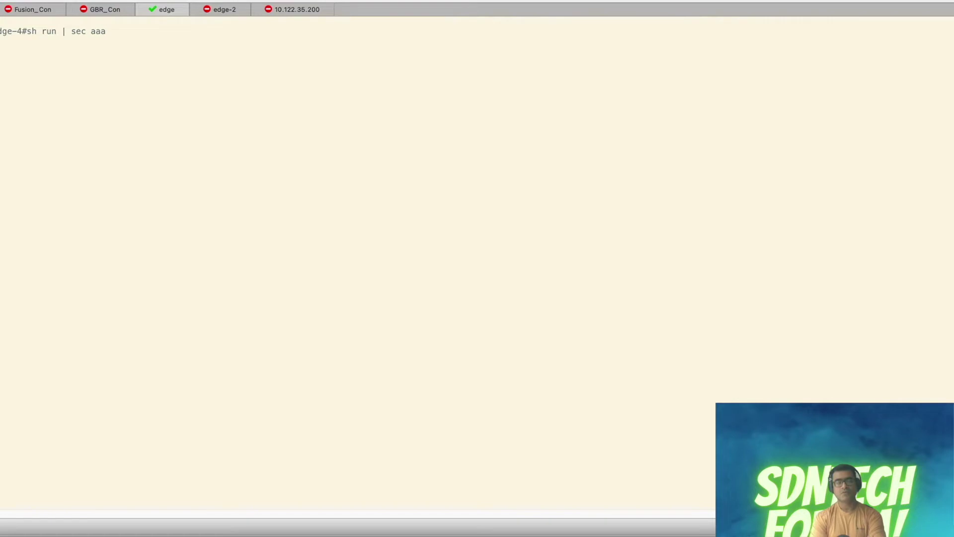
{"action": "key", "text": "Return"}
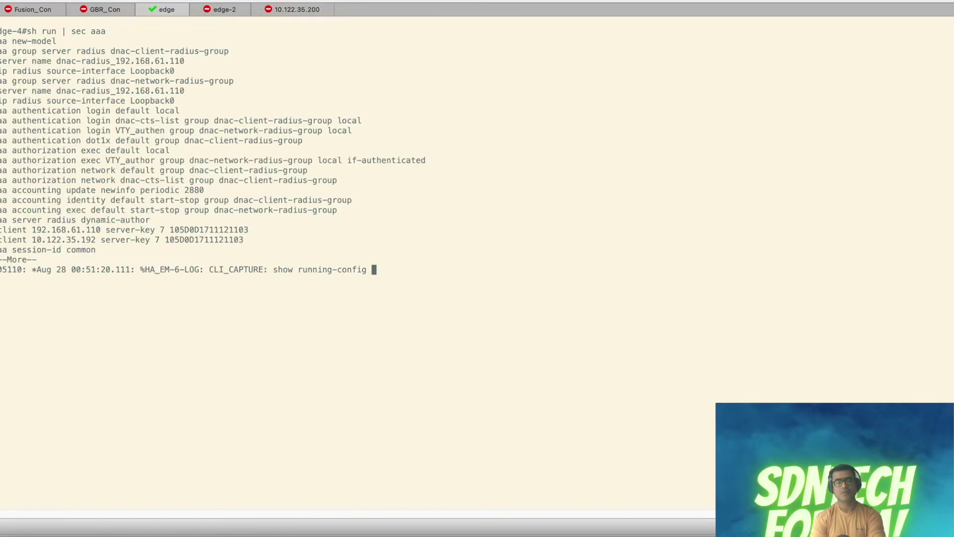
Step: Show edge-4's running configuration from 'line vty' onward
{"action": "type", "text": "sh r"}
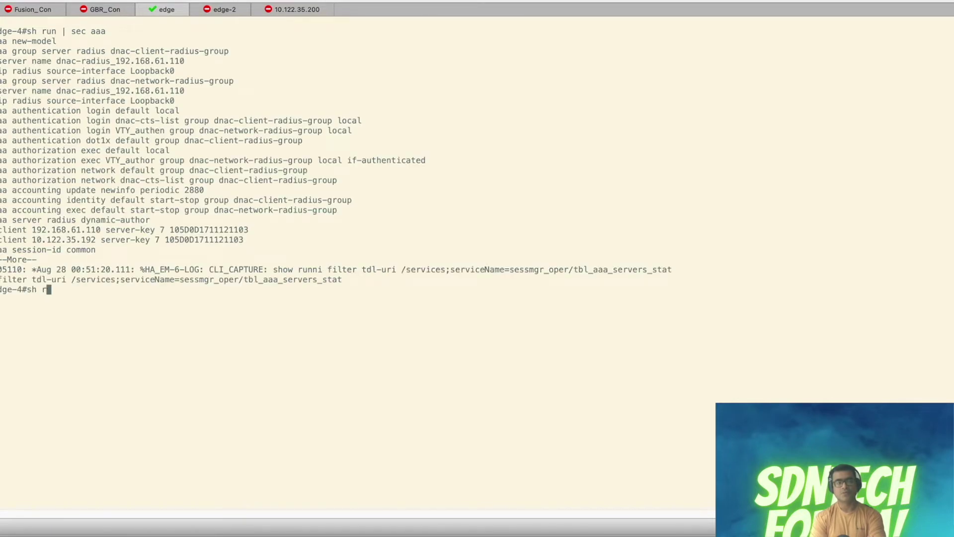
{"action": "type", "text": "un | b line vty"}
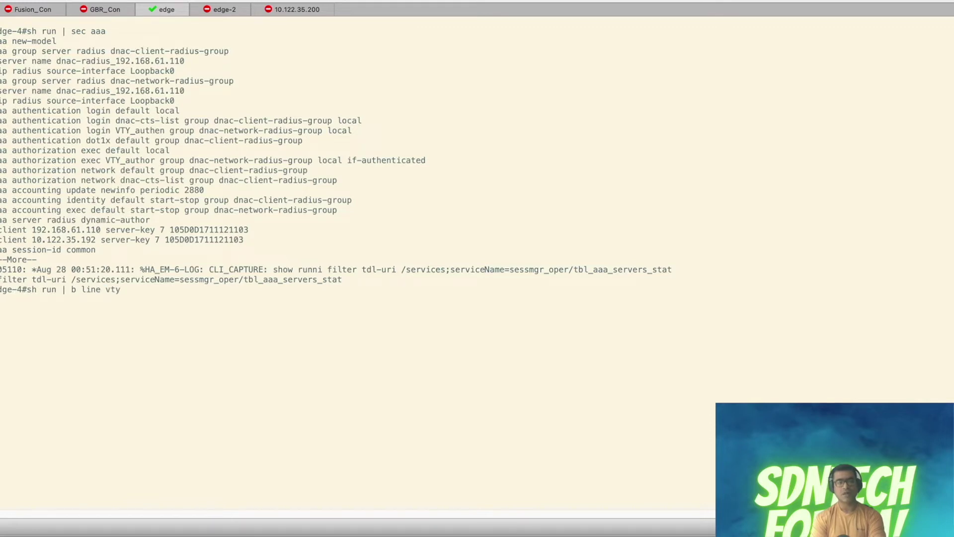
{"action": "key", "text": "Return"}
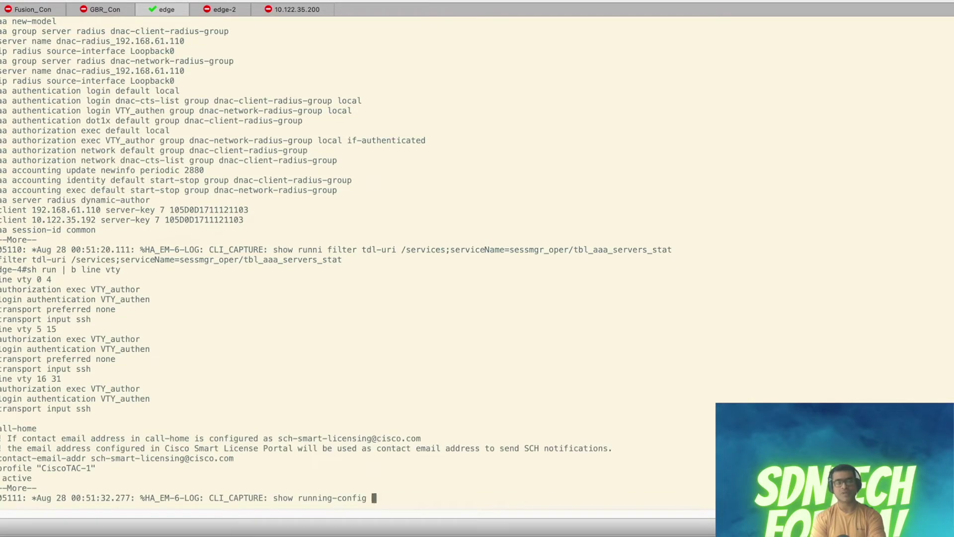
{"action": "key", "text": "q"}
Step: List edge-4's local usernames, then bring up the edge-2 session console
{"action": "type", "text": "sh"}
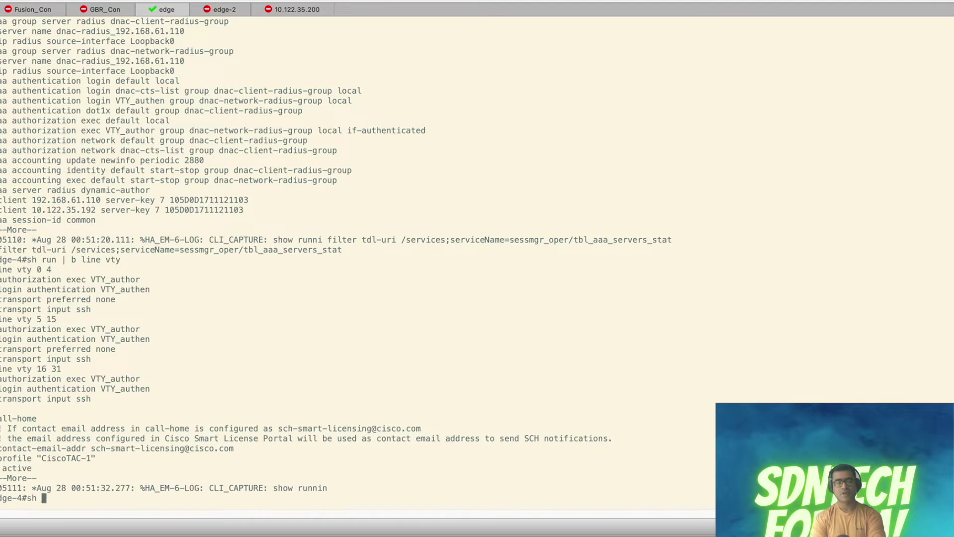
{"action": "type", "text": " ruj"}
{"action": "type", "text": " | i "}
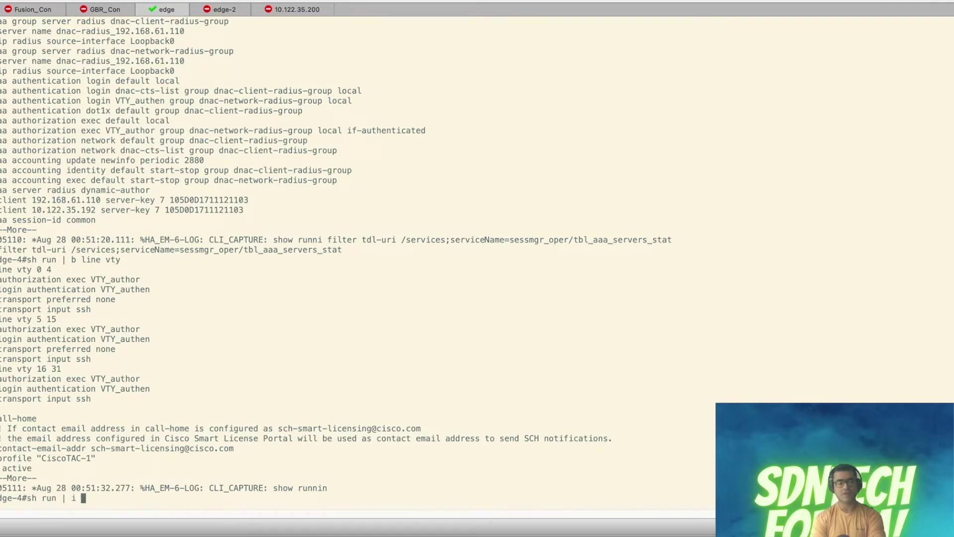
{"action": "type", "text": "username"}
{"action": "key", "text": "Return"}
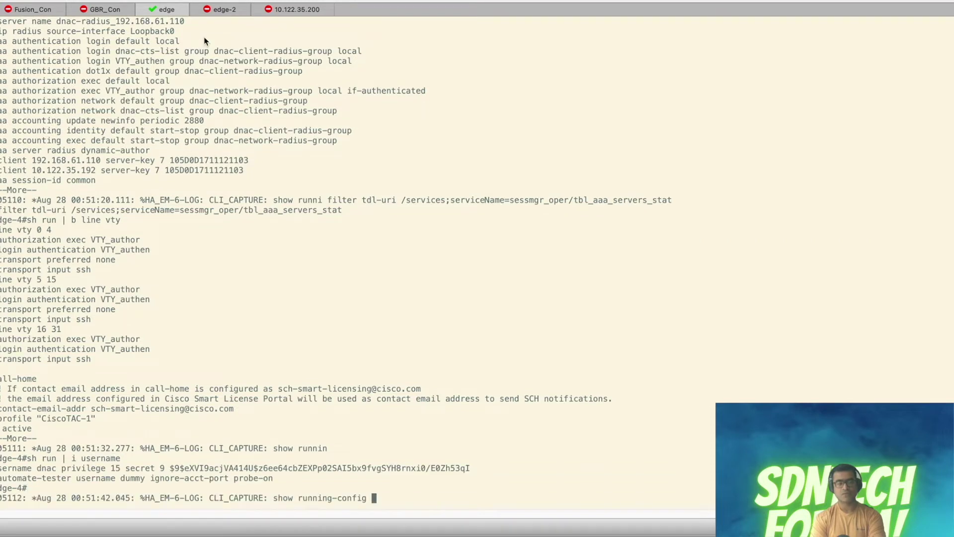
{"action": "left_click", "coordinate": [227, 13]}
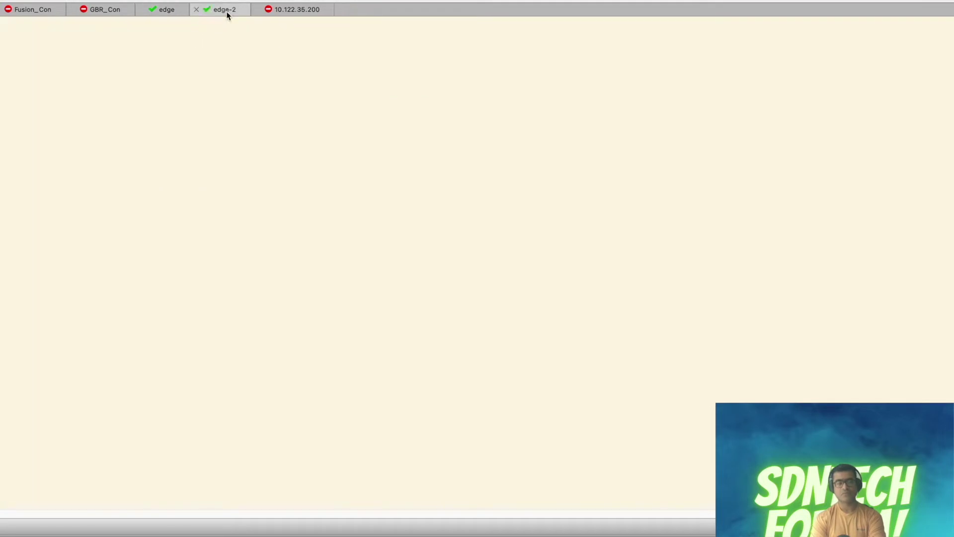
Step: Show edge-3's software version and hardware details with 'sh ver'
{"action": "key", "text": "Return"}
{"action": "type", "text": "sh ver"}
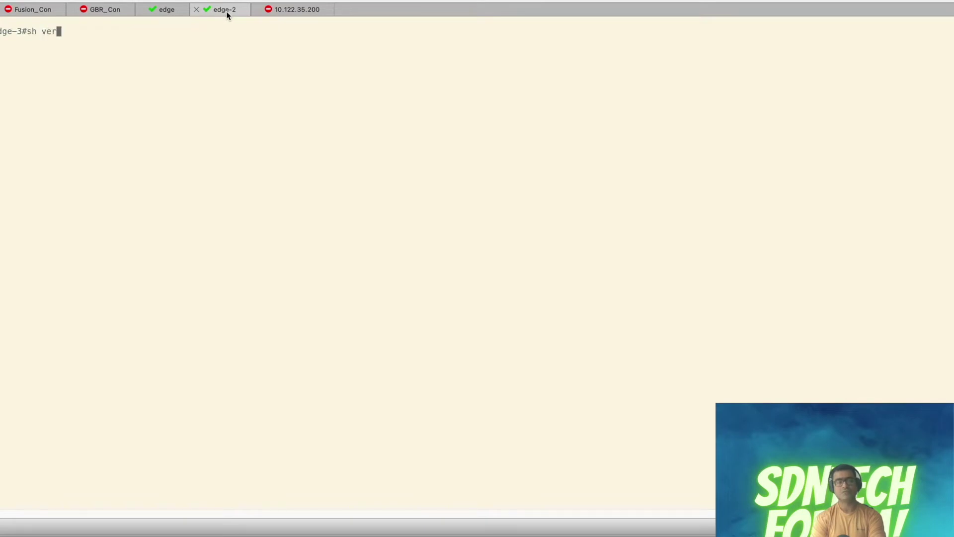
{"action": "key", "text": "Return"}
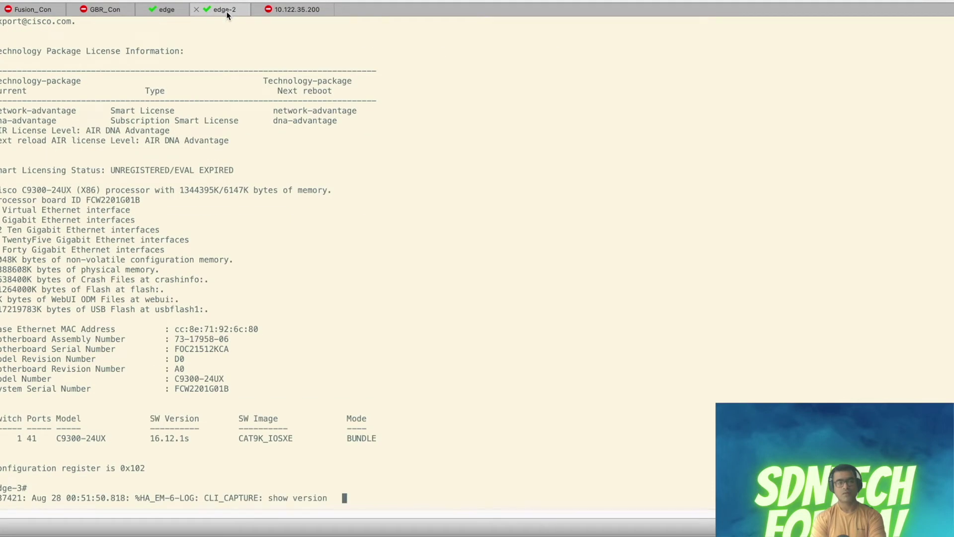
{"action": "key", "text": "Return"}
Step: Show edge-3's AAA configuration and its configuration from 'line vty' onward
{"action": "type", "text": "sh r"}
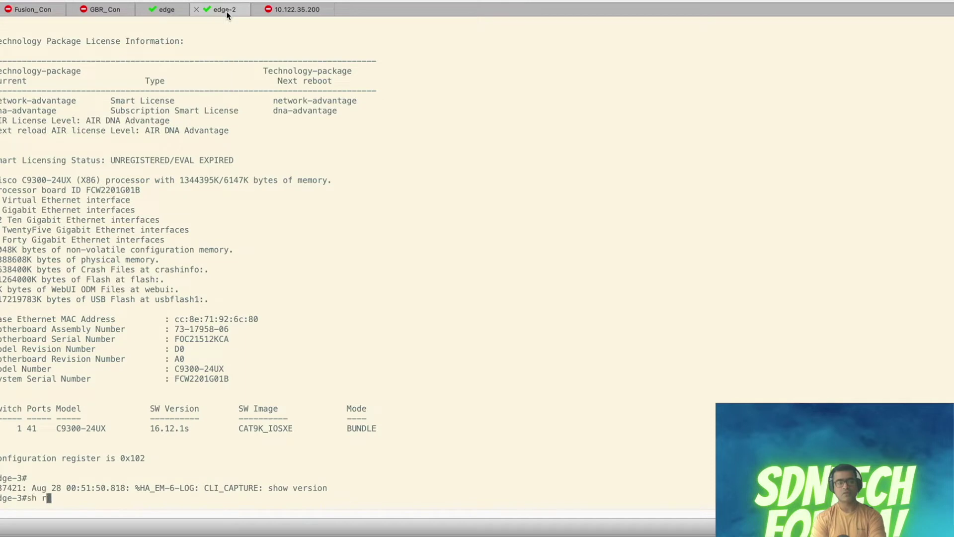
{"action": "type", "text": "un | sec aaa"}
{"action": "key", "text": "Return"}
{"action": "key", "text": "Return"}
{"action": "key", "text": "Return"}
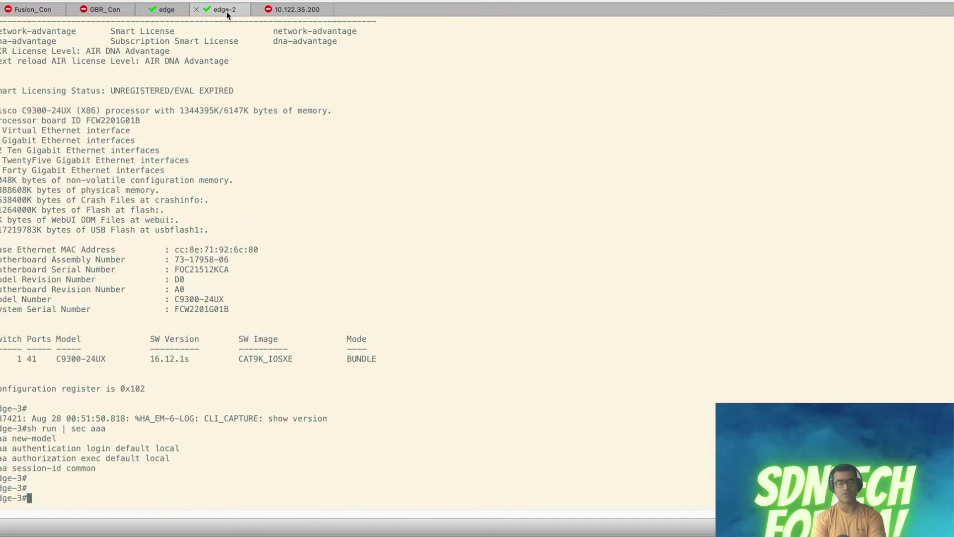
{"action": "type", "text": "sh run"}
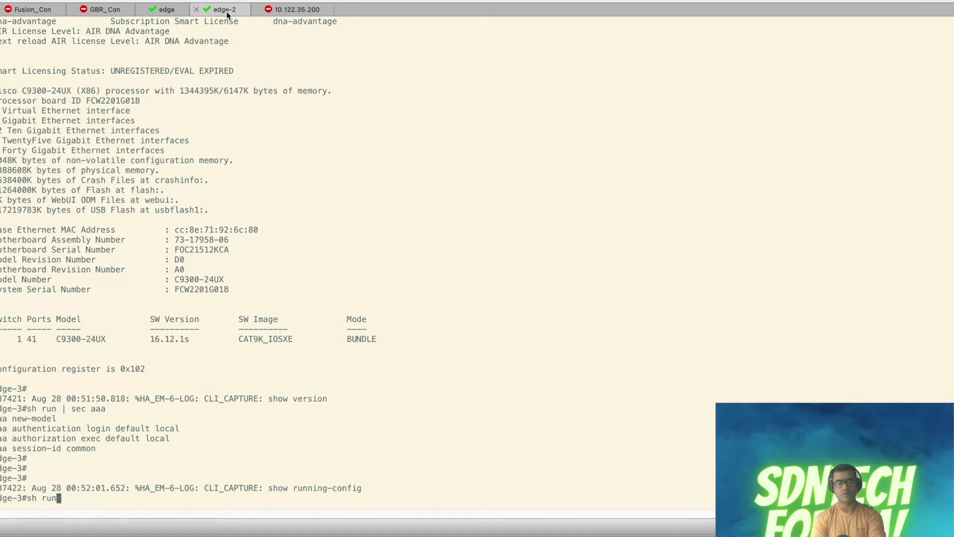
{"action": "type", "text": " | b line vty"}
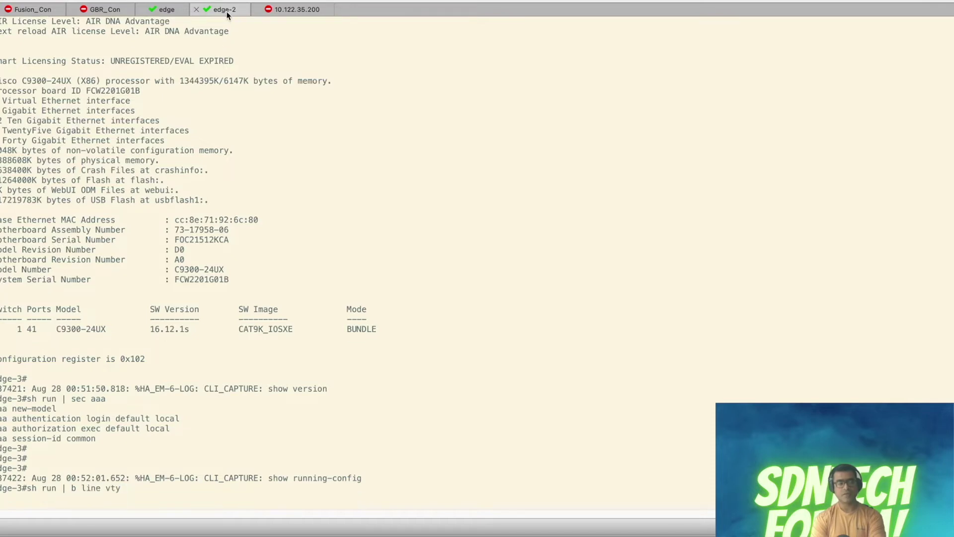
{"action": "key", "text": "Return"}
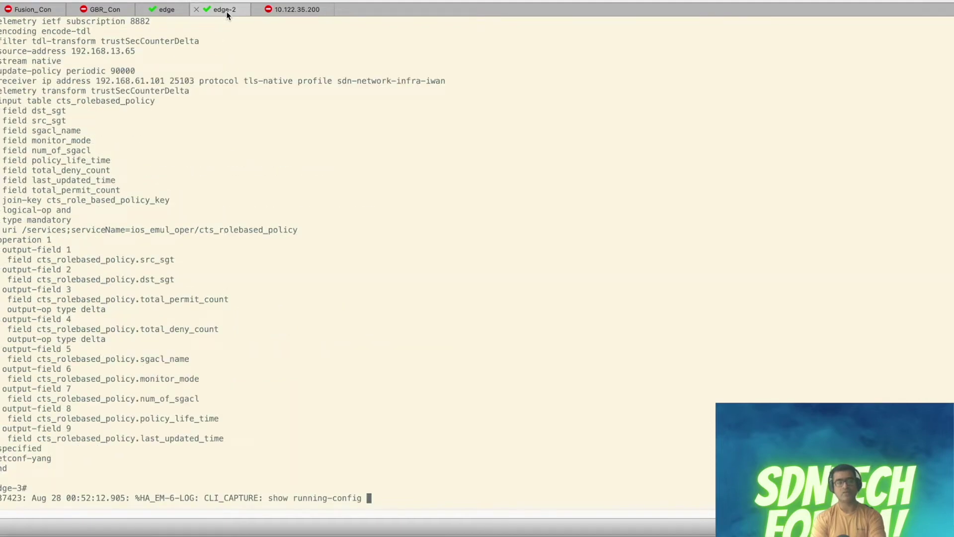
Step: List edge-3's local usernames with 'sh run | i username'
{"action": "key", "text": "Return"}
{"action": "key", "text": "Return"}
{"action": "type", "text": "sh r"}
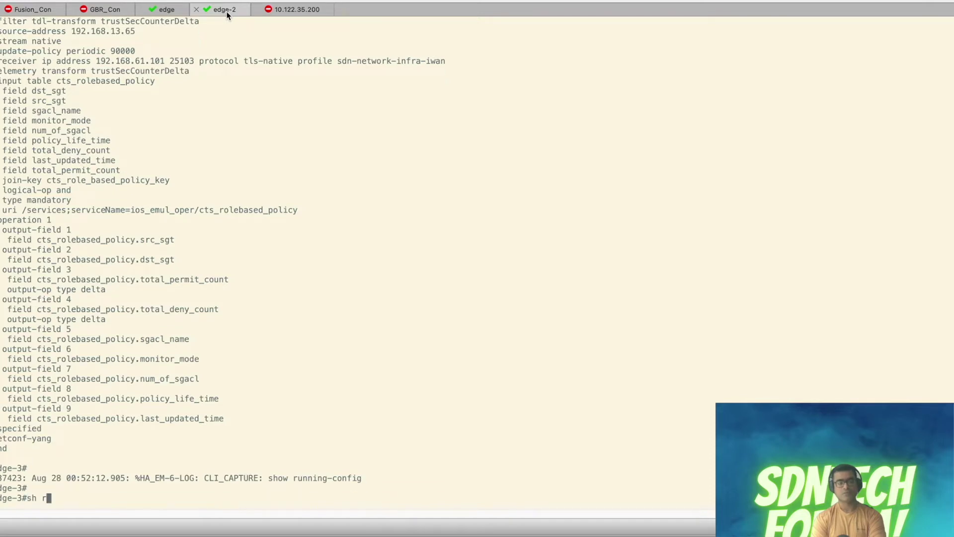
{"action": "type", "text": "un | i username"}
{"action": "key", "text": "Return"}
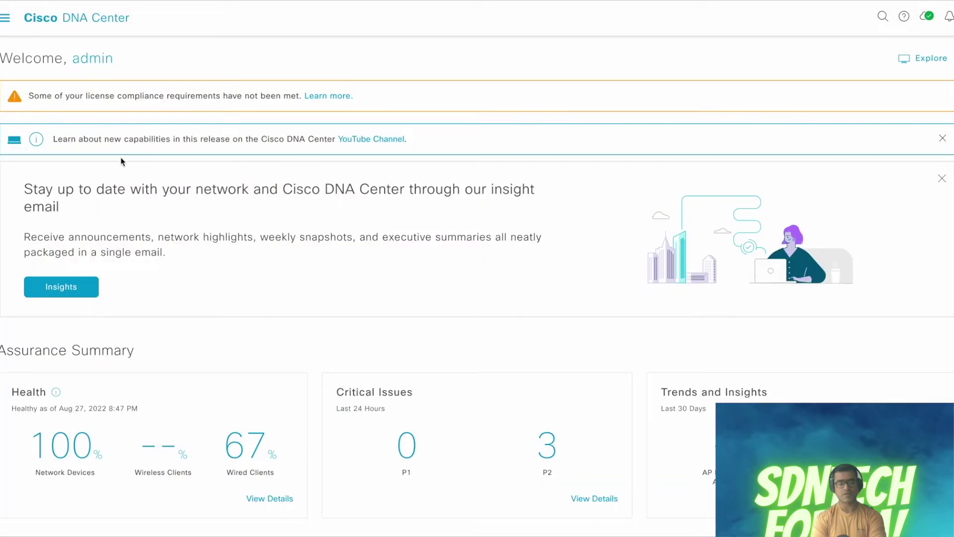
Step: In Provision › Inventory, check why edge-3's credentials aren't applied and review its telemetry status
{"action": "left_click", "coordinate": [5, 19]}
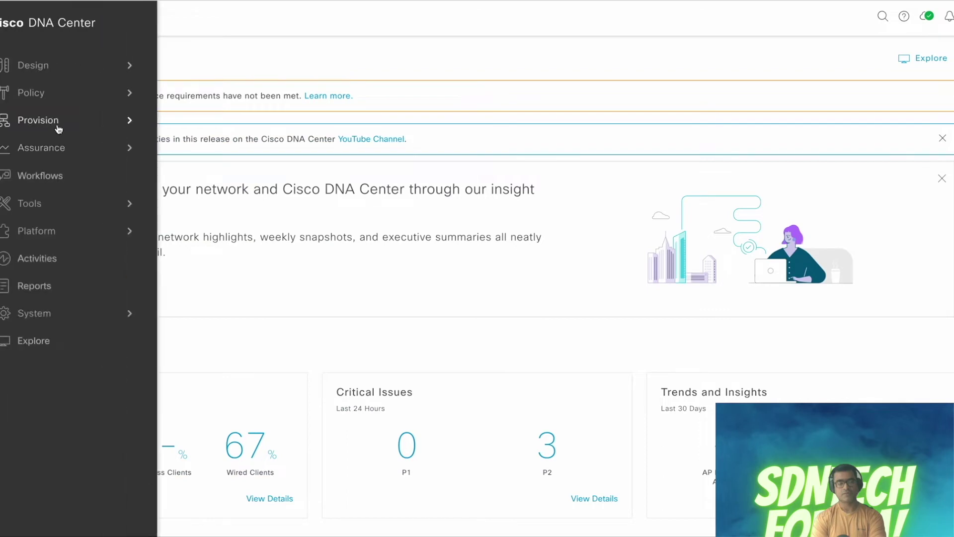
{"action": "mouse_move", "coordinate": [57, 122]}
{"action": "left_click", "coordinate": [222, 84]}
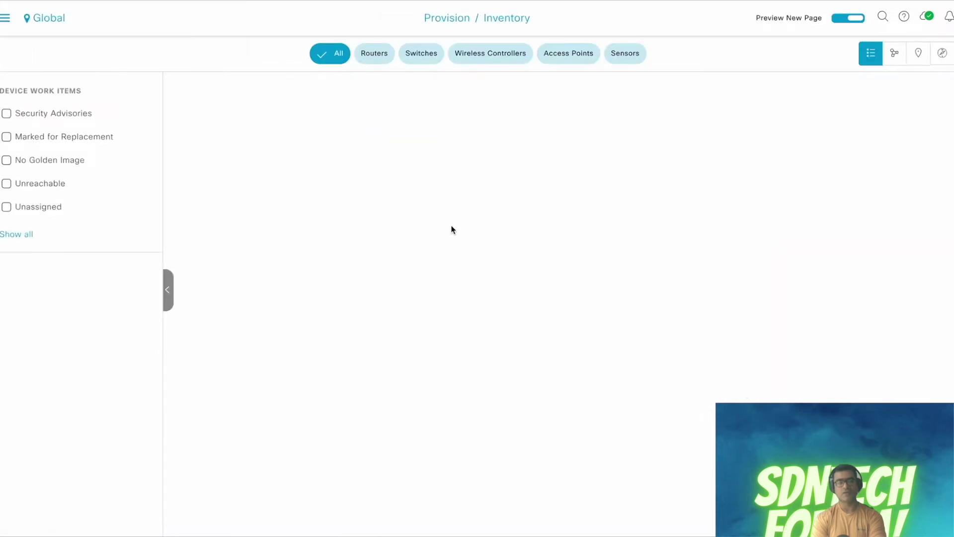
{"action": "scroll", "coordinate": [536, 302], "scroll_direction": "right", "scroll_amount": 5}
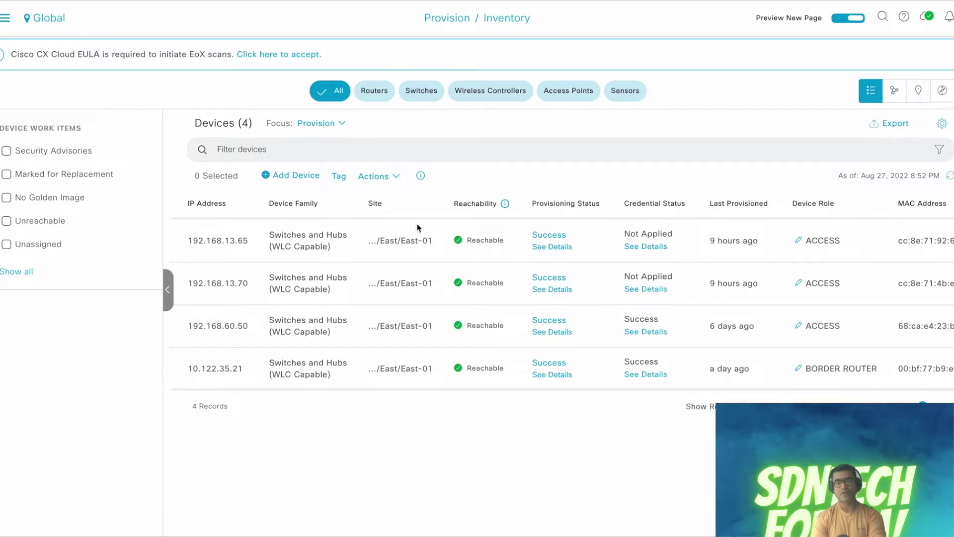
{"action": "left_click", "coordinate": [637, 248]}
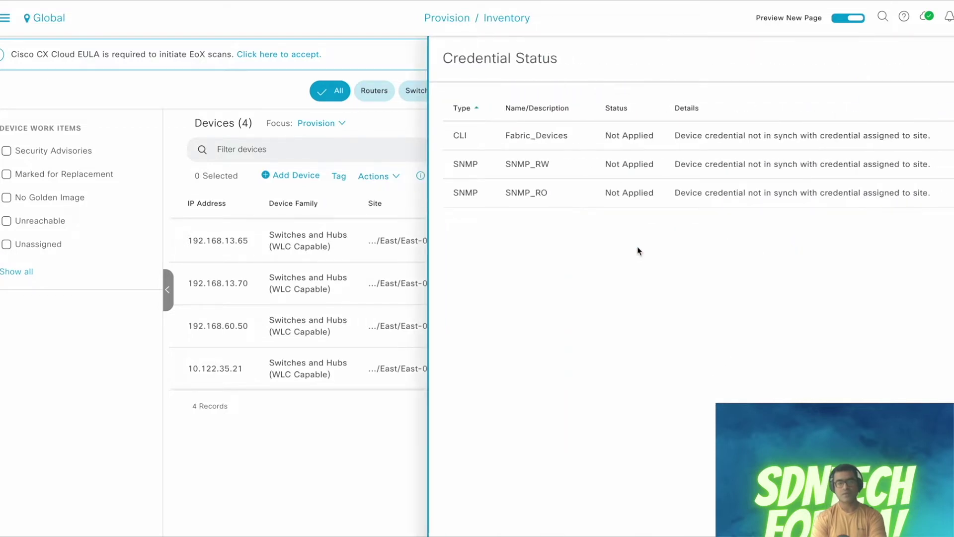
{"action": "key", "text": "Escape"}
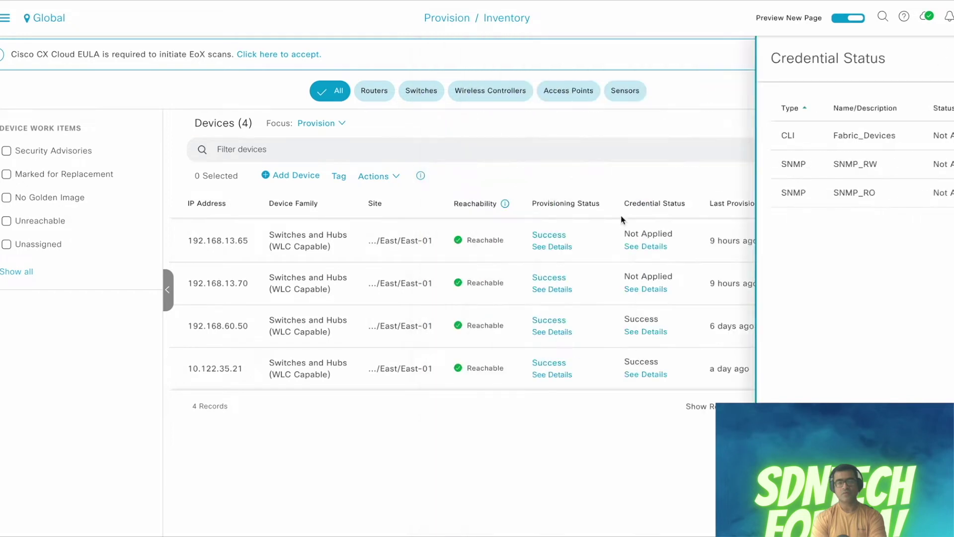
{"action": "scroll", "coordinate": [646, 271], "scroll_direction": "right", "scroll_amount": 6}
{"action": "scroll", "coordinate": [646, 271], "scroll_direction": "right", "scroll_amount": 4}
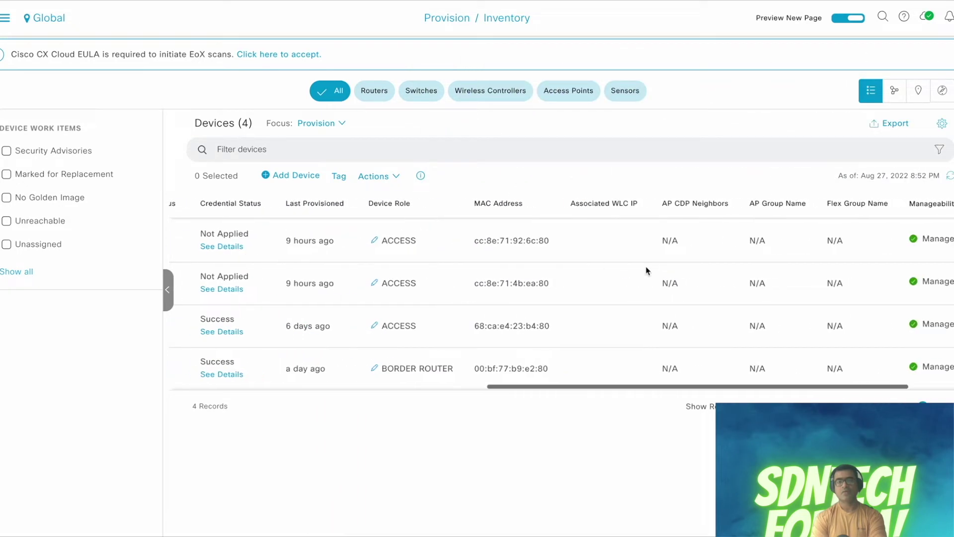
{"action": "mouse_move", "coordinate": [848, 208]}
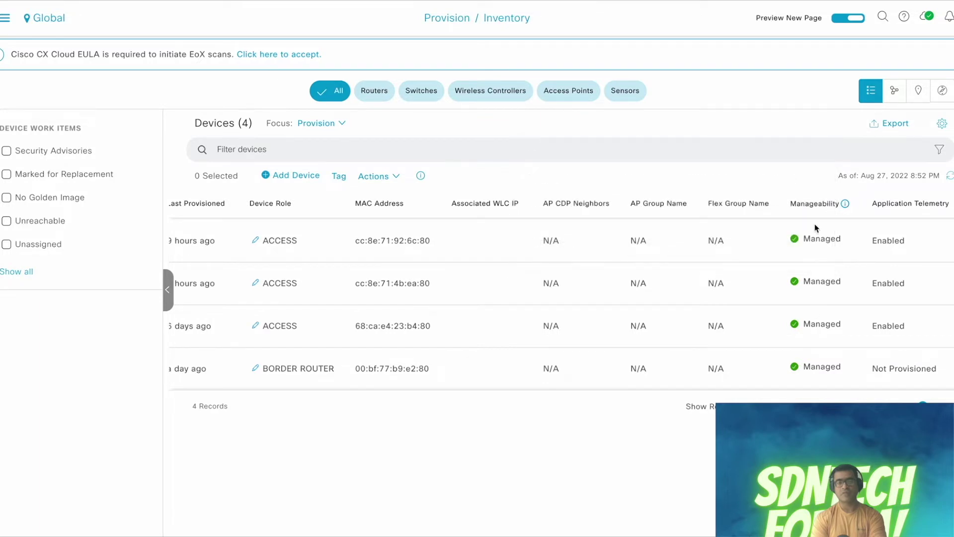
Step: Open Design › Network Settings for the site hierarchy
{"action": "left_click", "coordinate": [5, 18]}
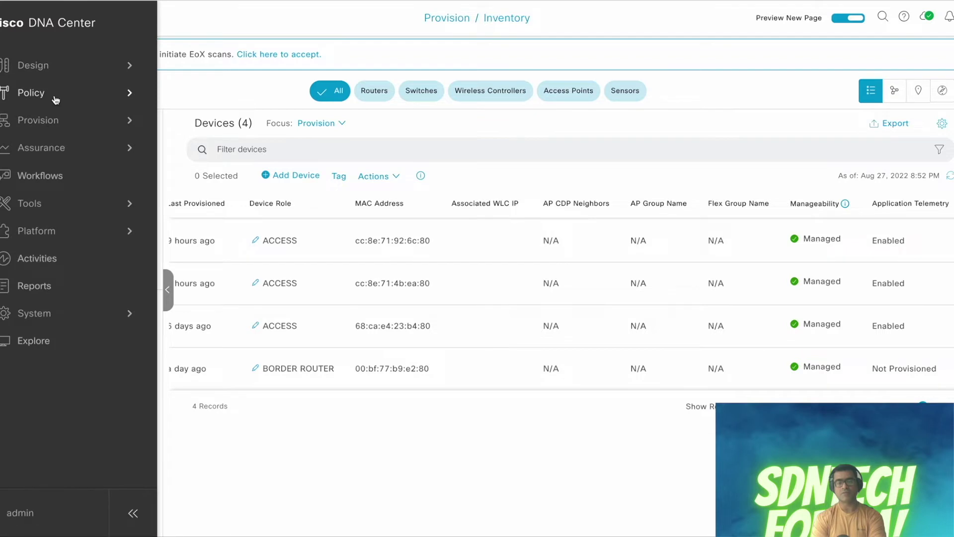
{"action": "left_click", "coordinate": [64, 68]}
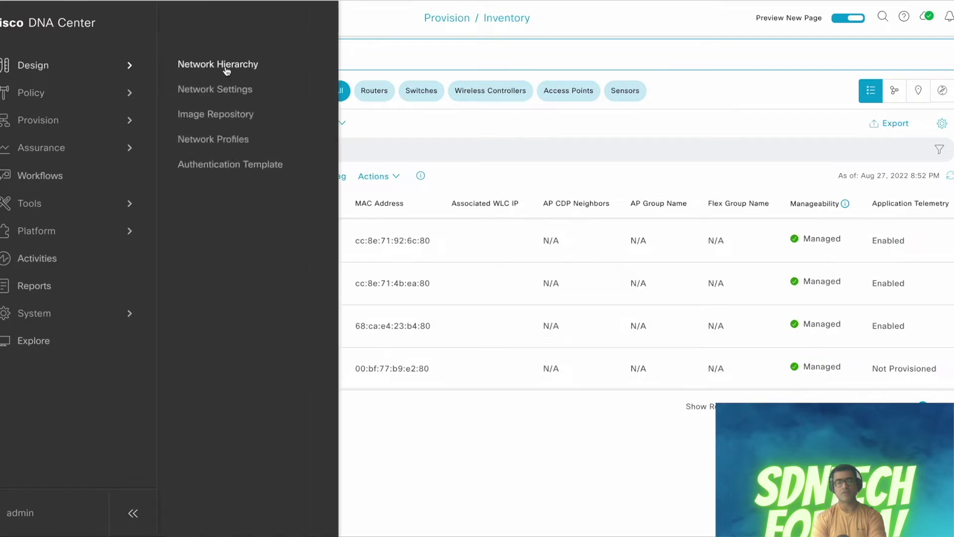
{"action": "left_click", "coordinate": [222, 93]}
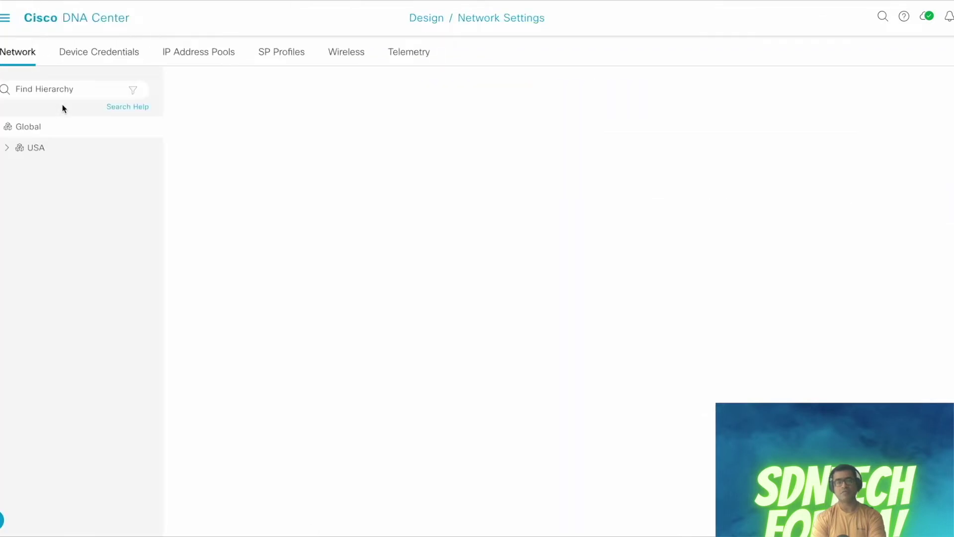
Step: Apply the Fabric_Devices CLI credential to site Global devices now
{"action": "left_click", "coordinate": [97, 56]}
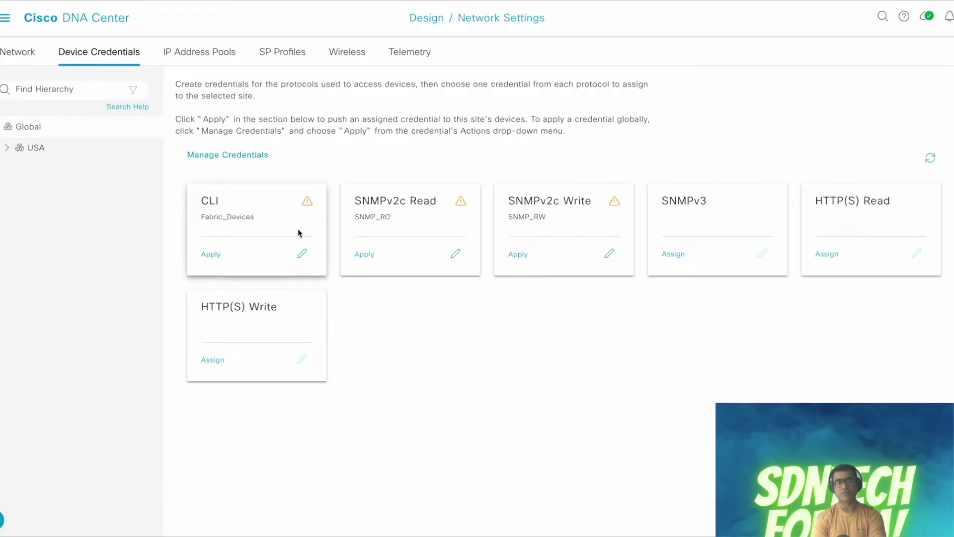
{"action": "mouse_move", "coordinate": [308, 204]}
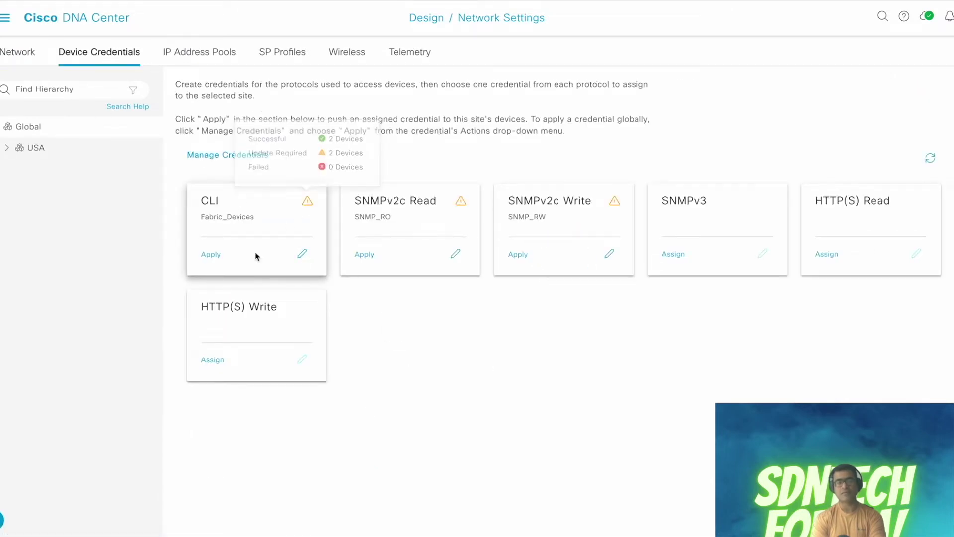
{"action": "left_click", "coordinate": [211, 255]}
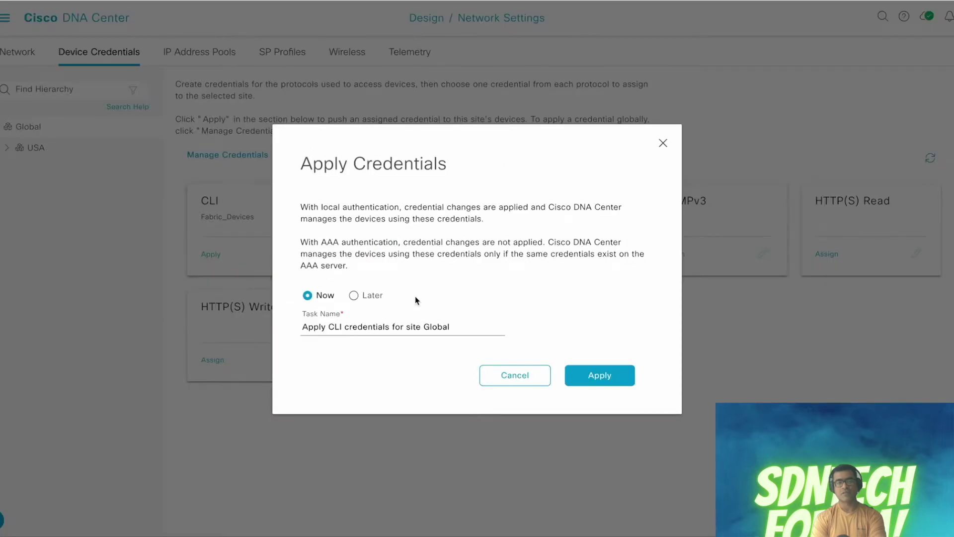
{"action": "left_click", "coordinate": [621, 373]}
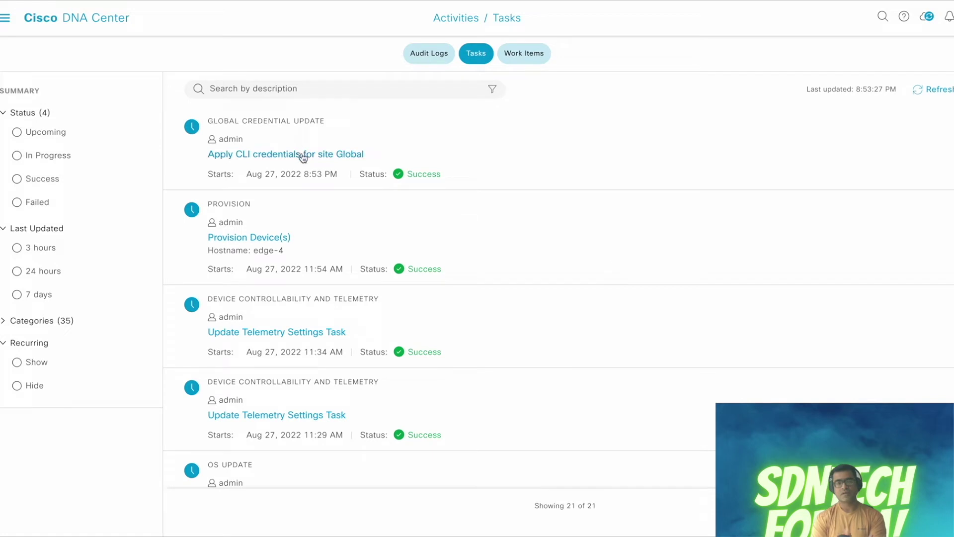
Step: Review and refresh the 'Apply CLI credentials for site Global' task details
{"action": "left_click", "coordinate": [335, 155]}
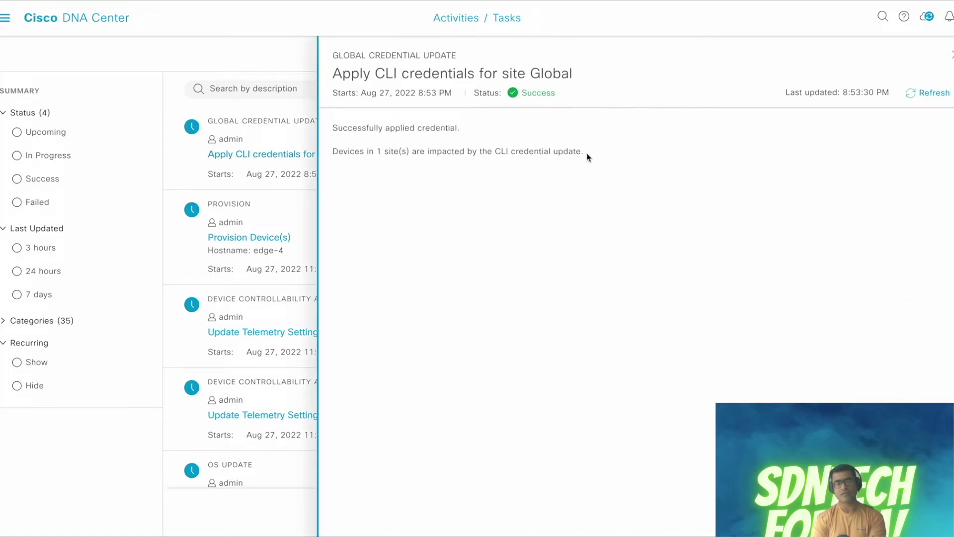
{"action": "left_click_drag", "start_coordinate": [592, 153], "coordinate": [332, 156]}
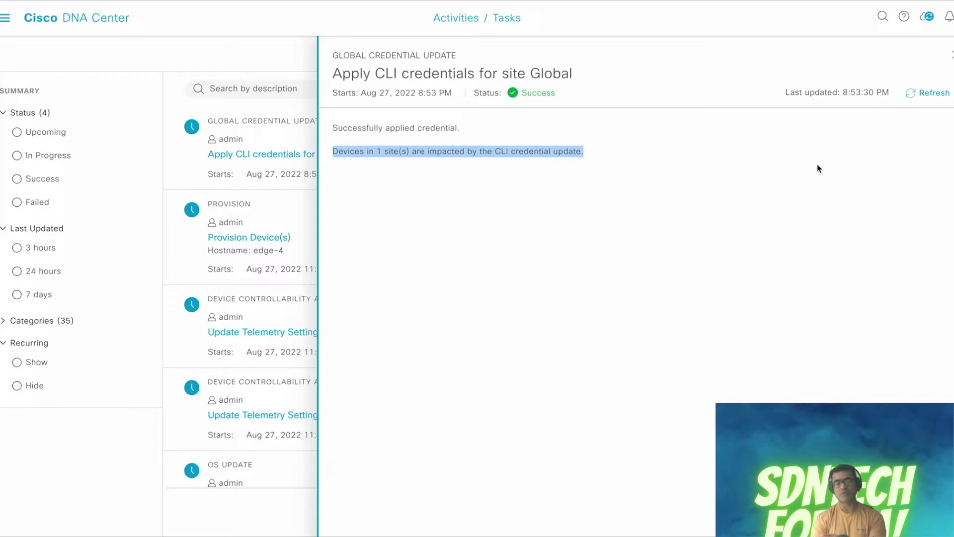
{"action": "left_click", "coordinate": [944, 94]}
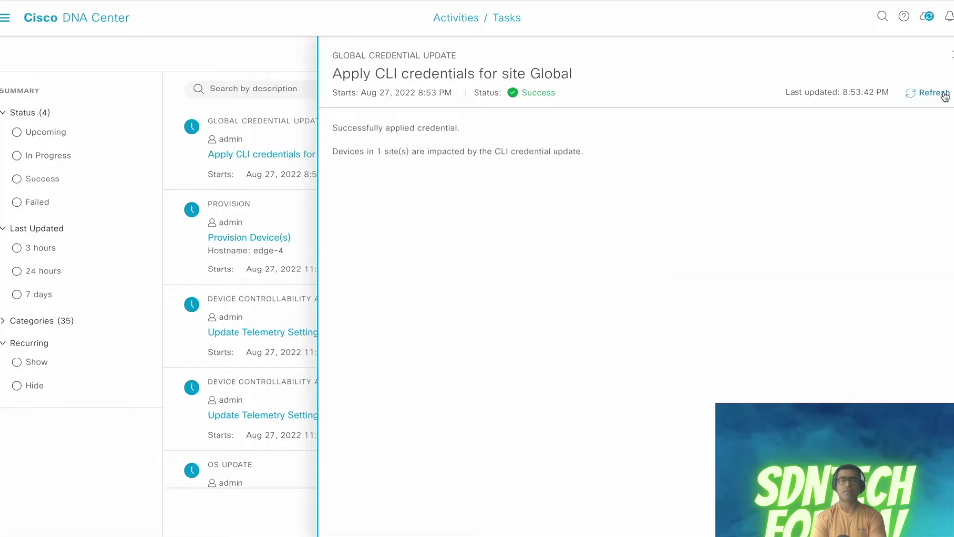
{"action": "left_click", "coordinate": [951, 54]}
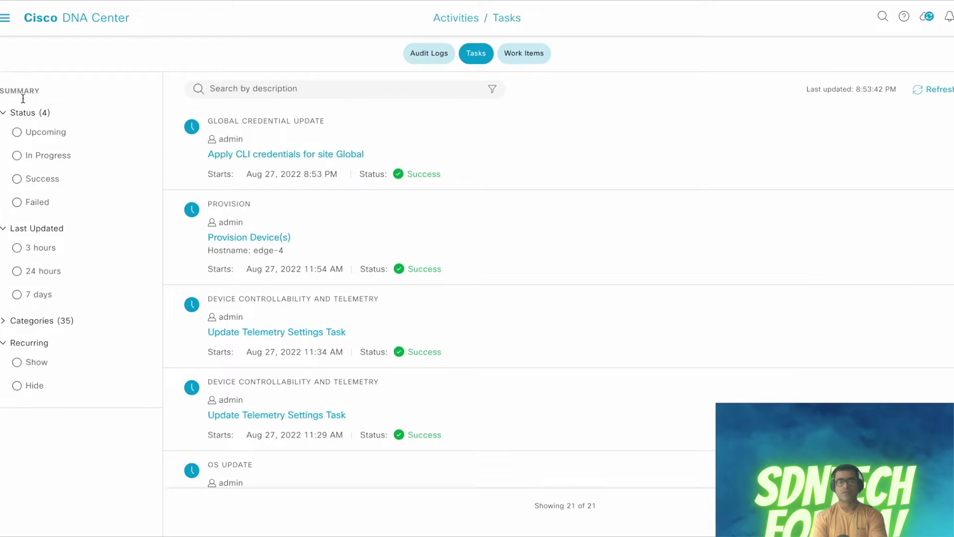
Step: Recheck the CLI credential status in Network Settings › Device Credentials
{"action": "left_click", "coordinate": [5, 18]}
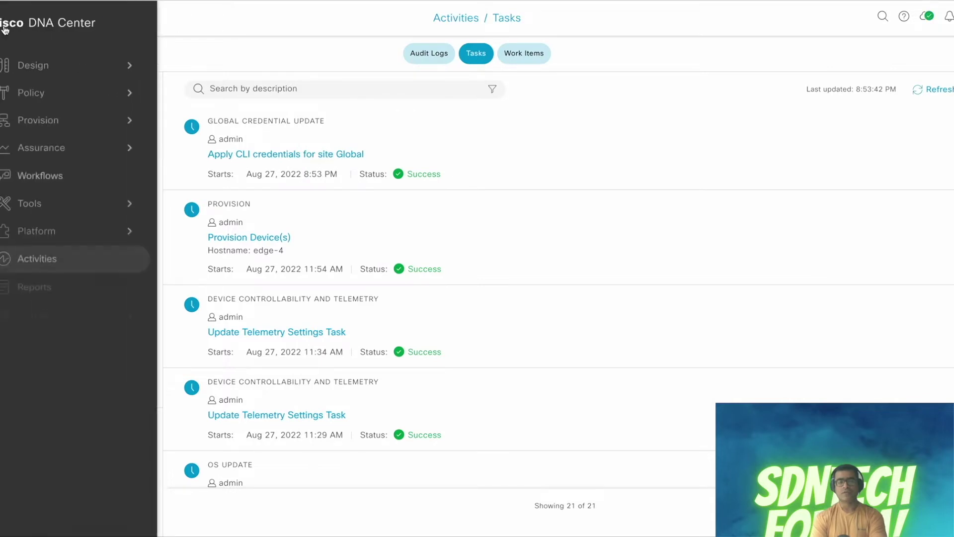
{"action": "mouse_move", "coordinate": [48, 71]}
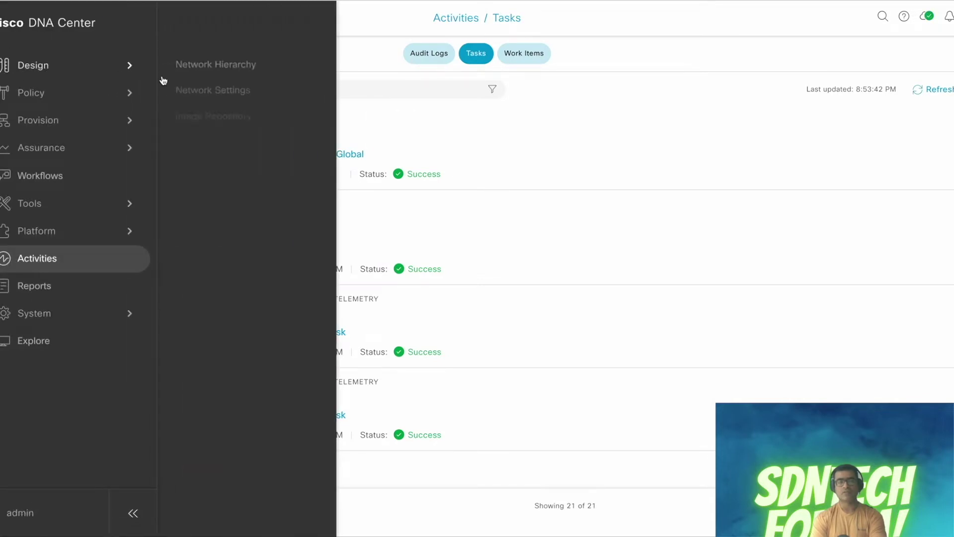
{"action": "left_click", "coordinate": [231, 93]}
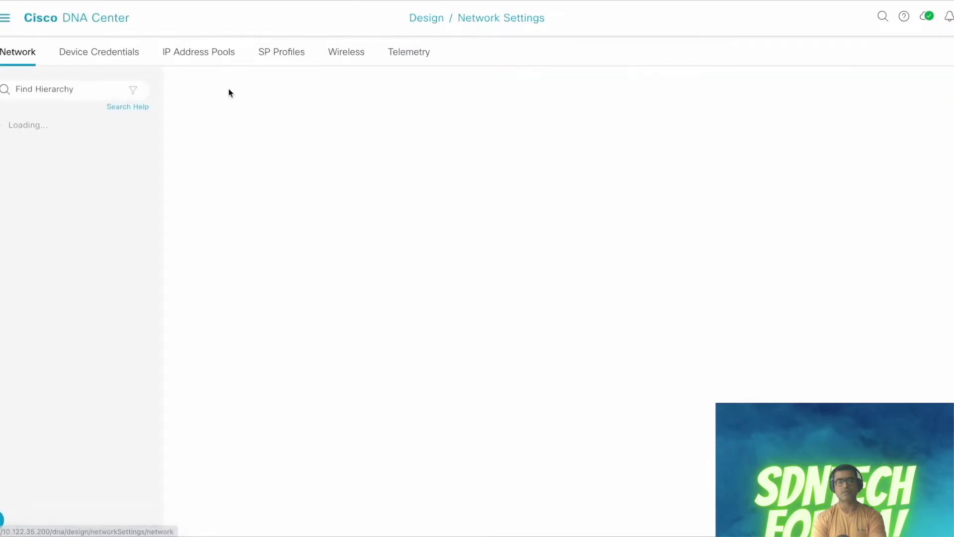
{"action": "left_click", "coordinate": [108, 55]}
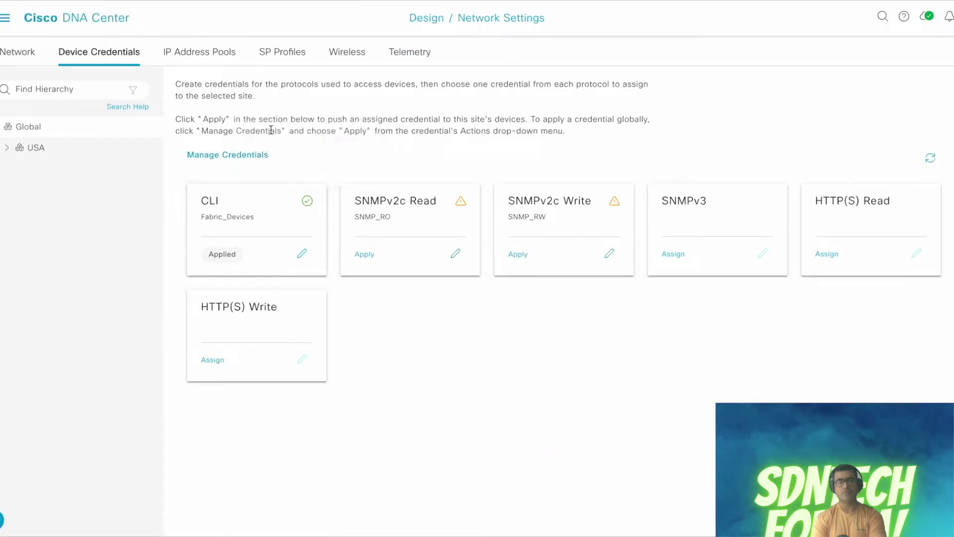
Step: Go to the Provision › Inventory device list
{"action": "left_click", "coordinate": [5, 18]}
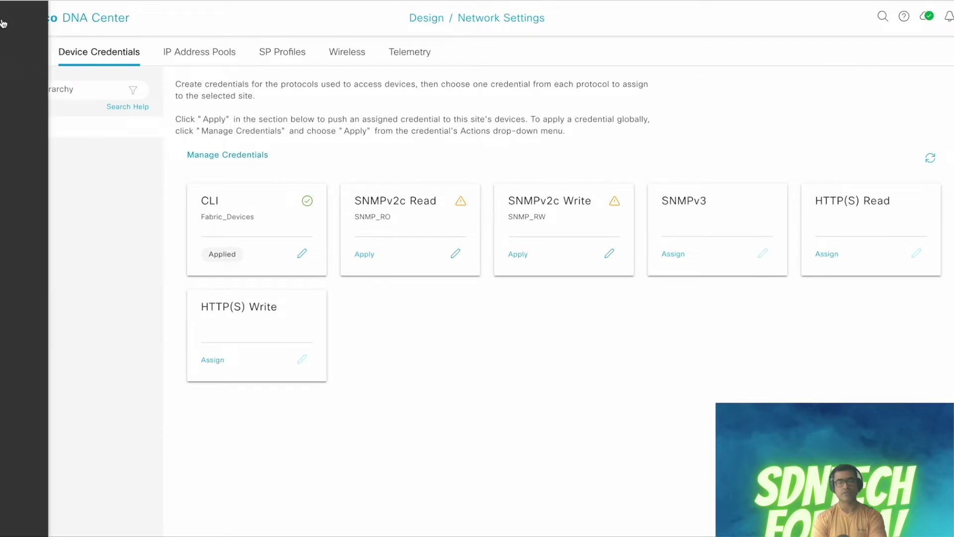
{"action": "mouse_move", "coordinate": [82, 128]}
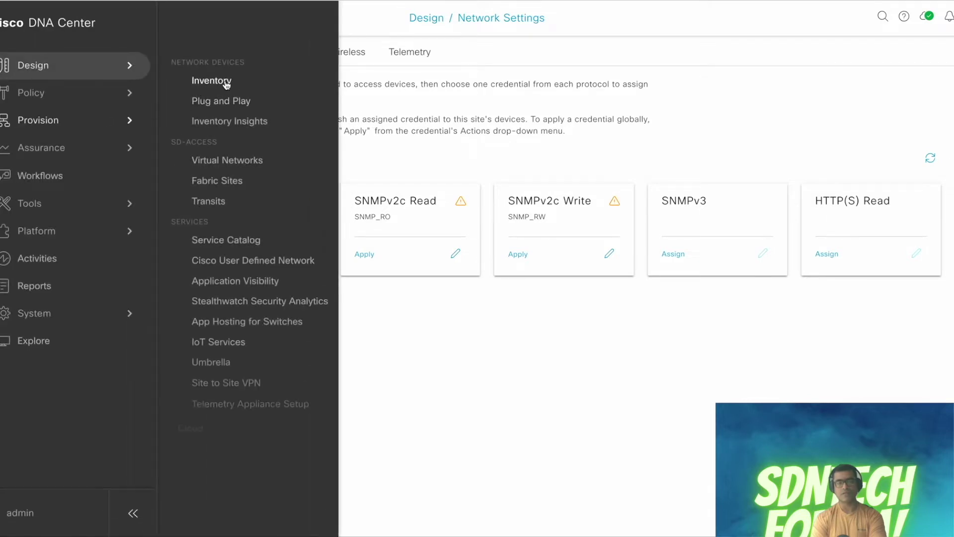
{"action": "left_click", "coordinate": [199, 81]}
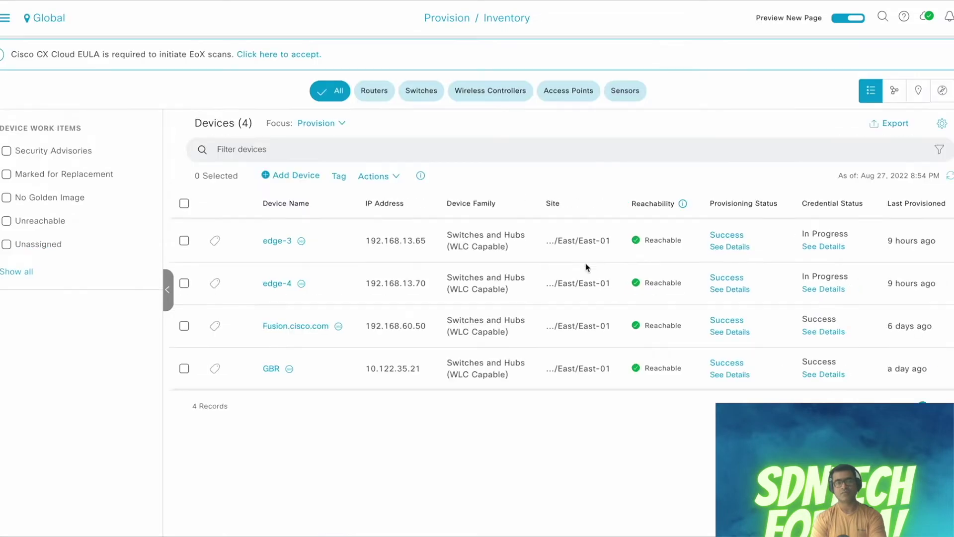
Step: Check edge-3 and edge-4 credential status and manageability in the inventory, and refresh it
{"action": "scroll", "coordinate": [599, 263], "scroll_direction": "right", "scroll_amount": 10}
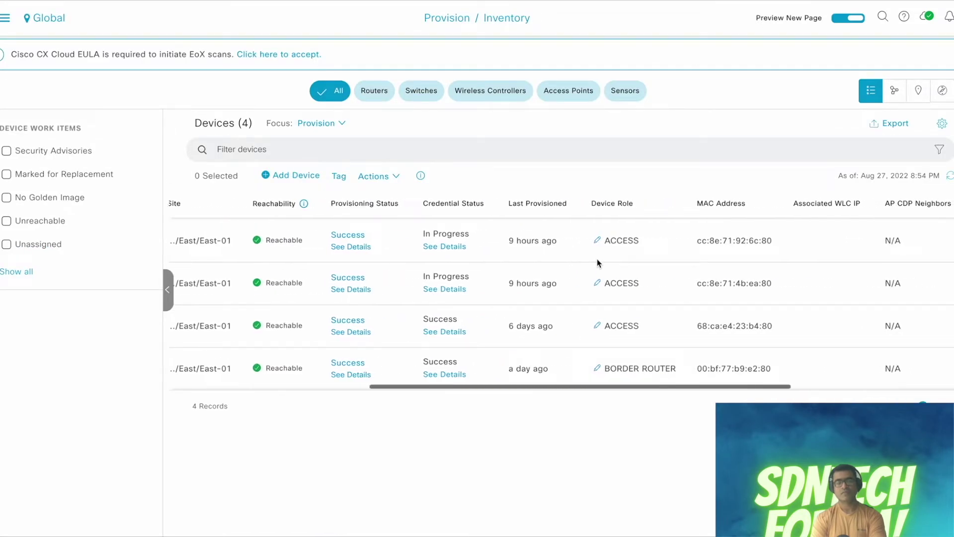
{"action": "scroll", "coordinate": [599, 263], "scroll_direction": "right", "scroll_amount": 5}
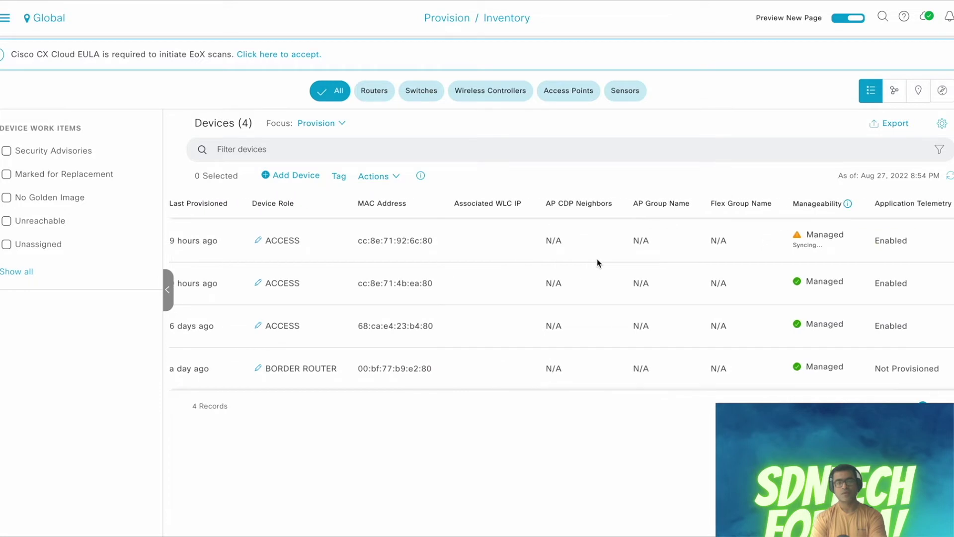
{"action": "scroll", "coordinate": [598, 263], "scroll_direction": "left", "scroll_amount": 15}
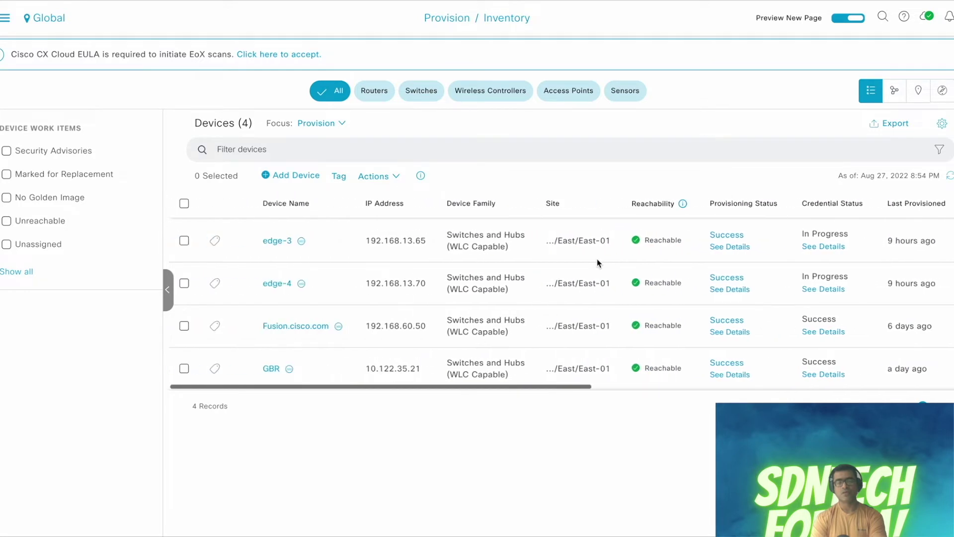
{"action": "scroll", "coordinate": [598, 263], "scroll_direction": "right", "scroll_amount": 12}
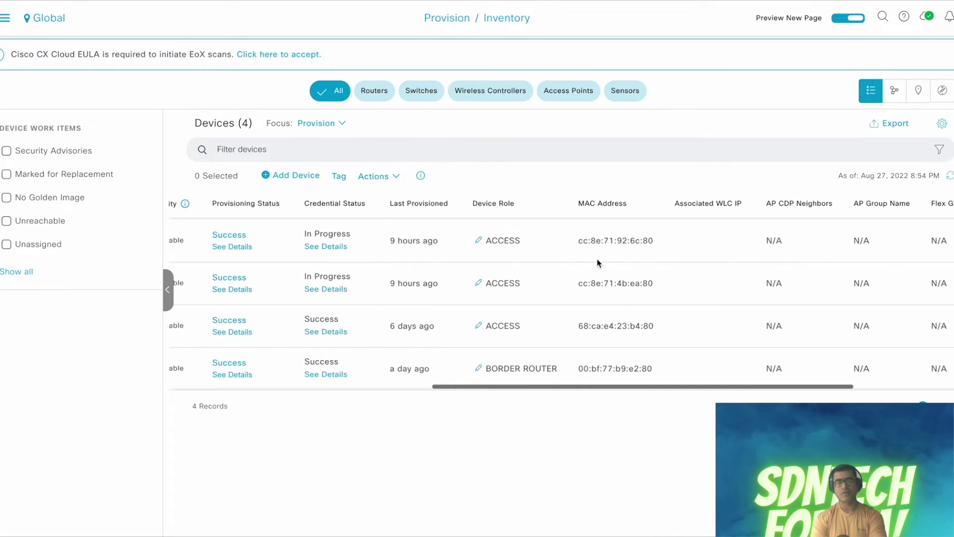
{"action": "scroll", "coordinate": [598, 263], "scroll_direction": "left", "scroll_amount": 12}
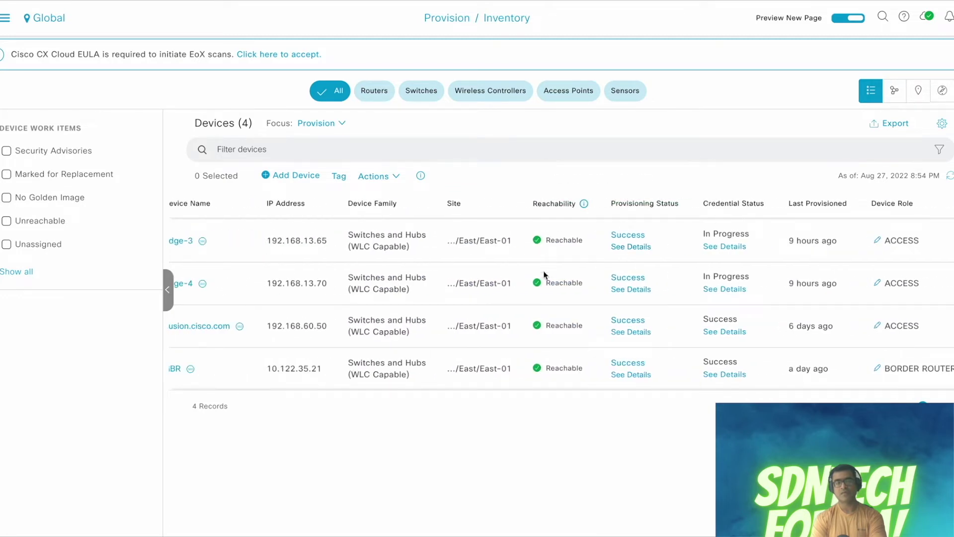
{"action": "scroll", "coordinate": [545, 275], "scroll_direction": "left", "scroll_amount": 2}
{"action": "scroll", "coordinate": [545, 275], "scroll_direction": "left", "scroll_amount": 2}
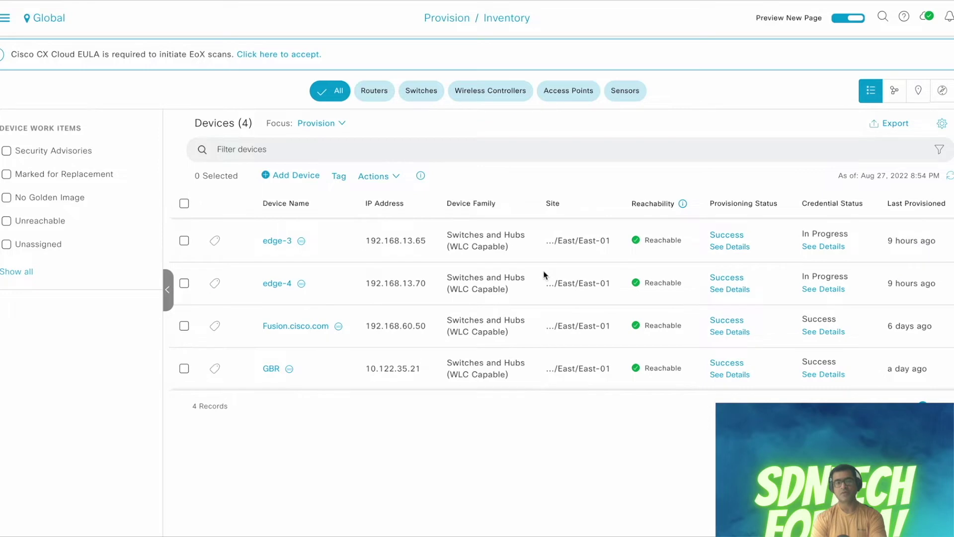
{"action": "scroll", "coordinate": [544, 275], "scroll_direction": "right", "scroll_amount": 3}
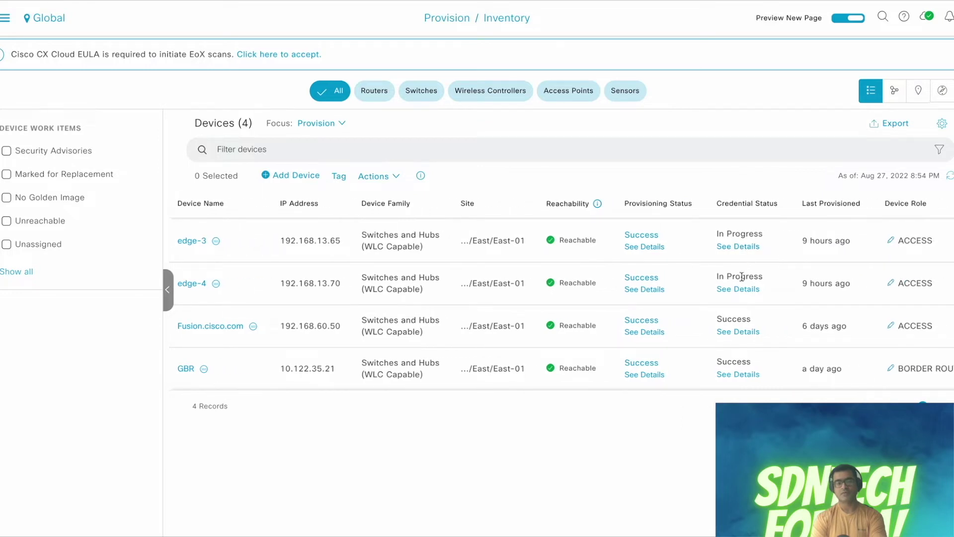
{"action": "left_click", "coordinate": [950, 178]}
{"action": "key", "text": "super+Tab"}
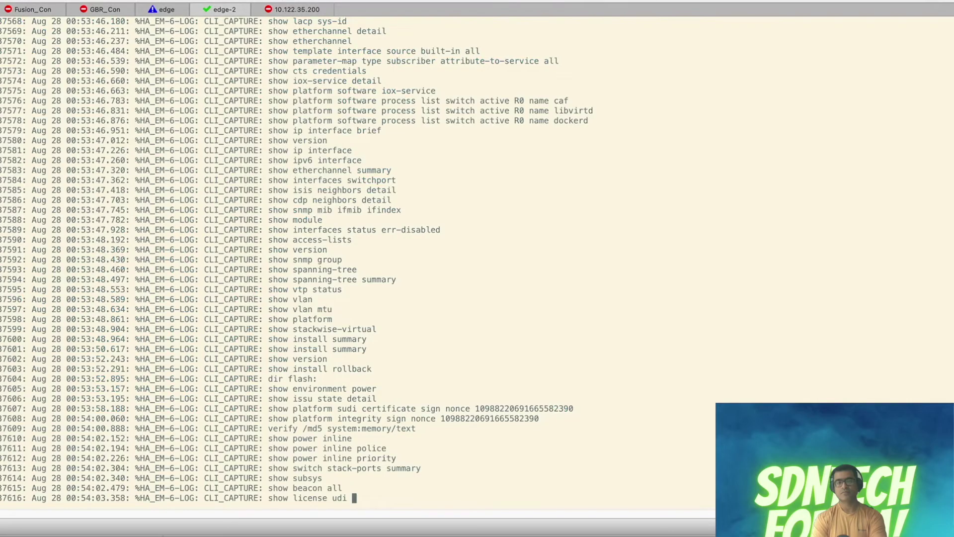
Step: Scroll the edge-2 session to edge-3's telemetry ietf subscription lines
{"action": "scroll", "coordinate": [307, 231], "scroll_direction": "up", "scroll_amount": 15}
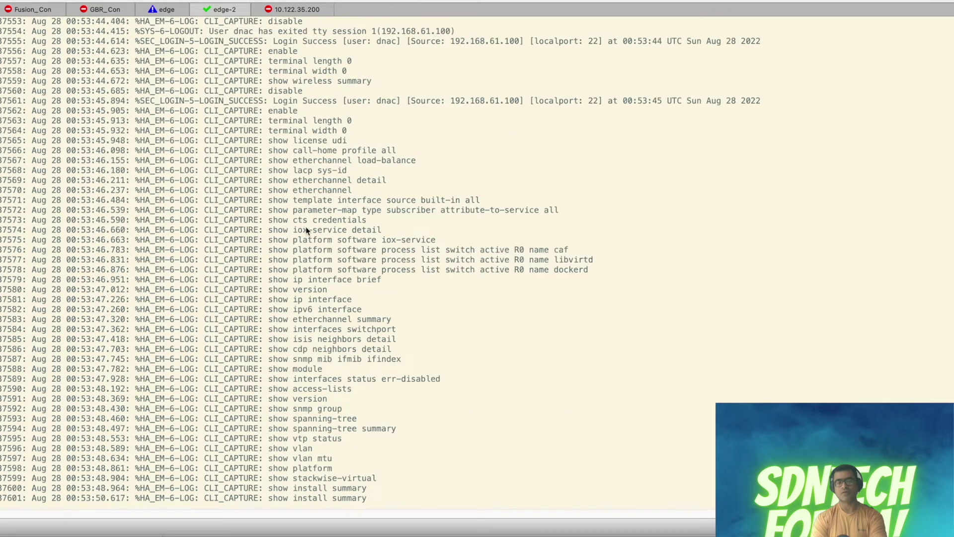
{"action": "scroll", "coordinate": [306, 230], "scroll_direction": "up", "scroll_amount": 20}
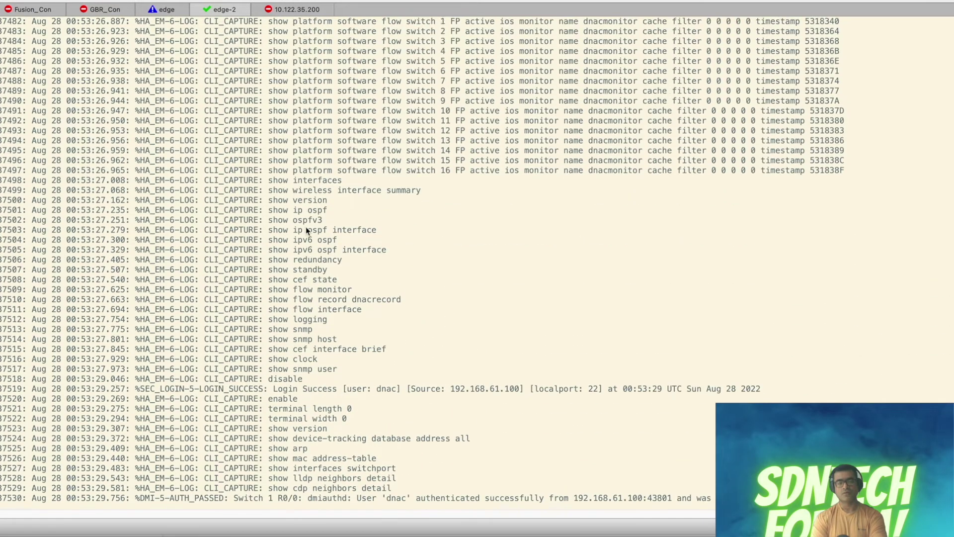
{"action": "scroll", "coordinate": [306, 231], "scroll_direction": "up", "scroll_amount": 20}
{"action": "scroll", "coordinate": [307, 230], "scroll_direction": "down", "scroll_amount": 12}
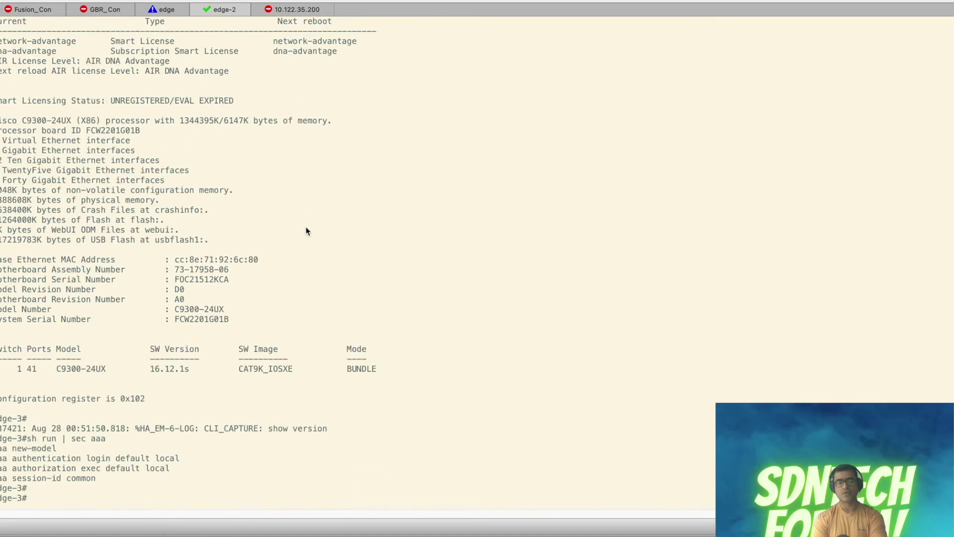
{"action": "scroll", "coordinate": [306, 230], "scroll_direction": "down", "scroll_amount": 6}
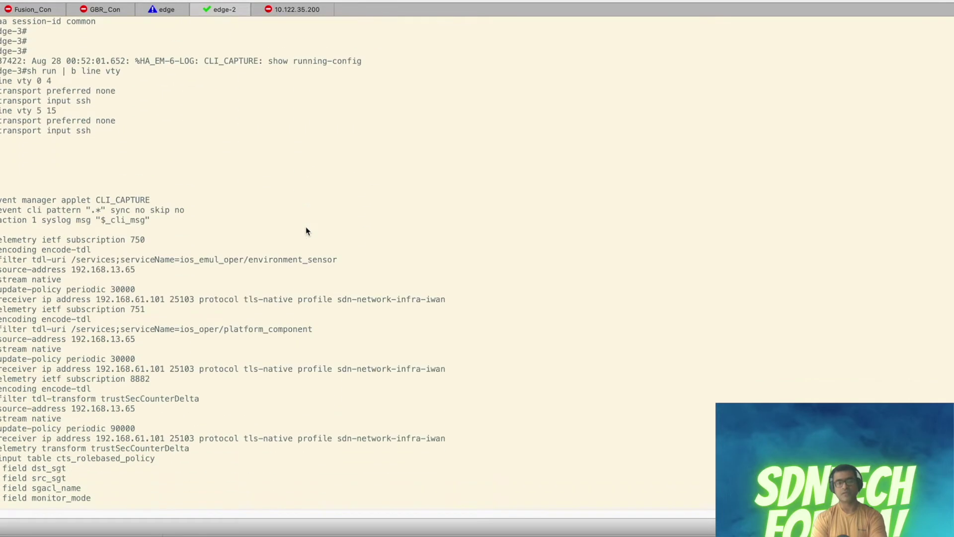
{"action": "scroll", "coordinate": [307, 230], "scroll_direction": "down", "scroll_amount": 2}
{"action": "scroll", "coordinate": [306, 230], "scroll_direction": "down", "scroll_amount": 20}
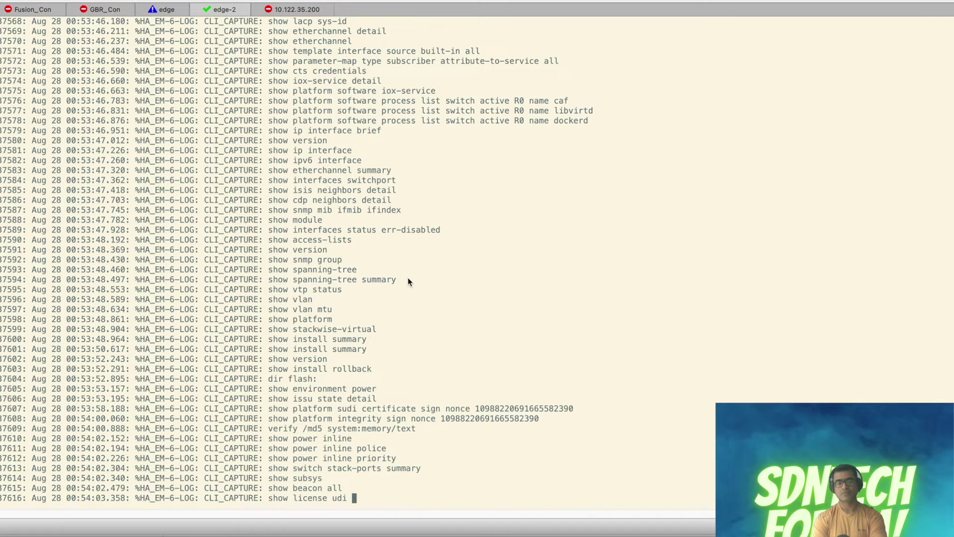
Step: Look back through the edge session's DNA Center CLI_CAPTURE log
{"action": "left_click", "coordinate": [165, 9]}
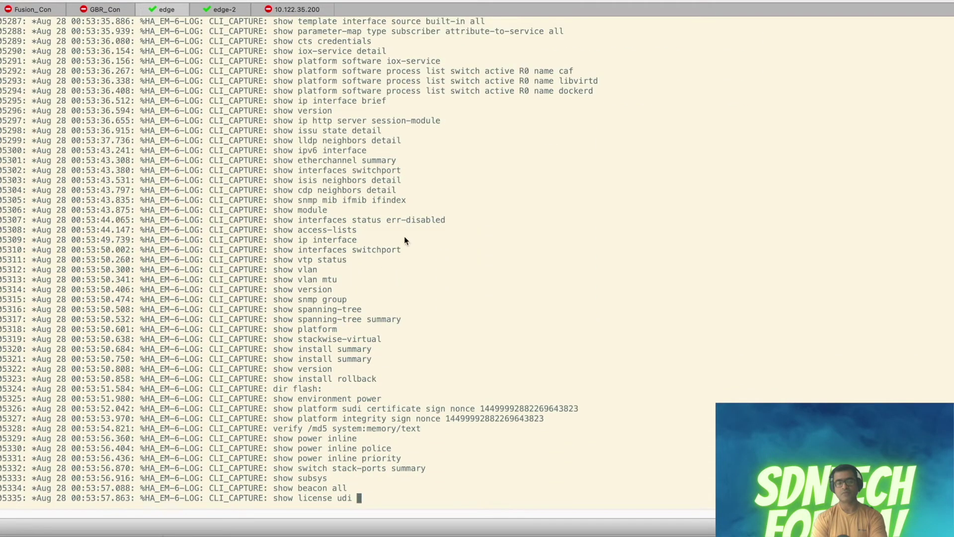
{"action": "scroll", "coordinate": [404, 239], "scroll_direction": "up", "scroll_amount": 5}
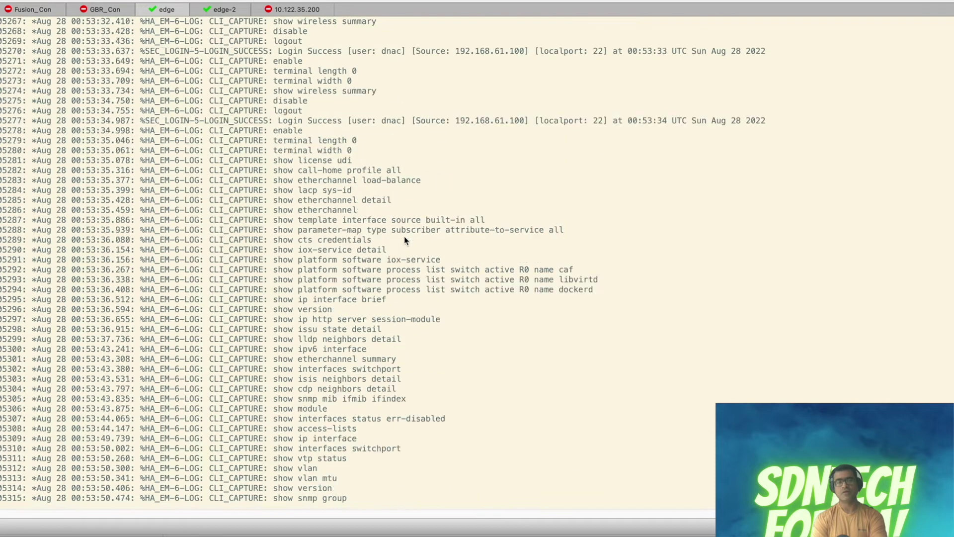
{"action": "scroll", "coordinate": [404, 238], "scroll_direction": "up", "scroll_amount": 5}
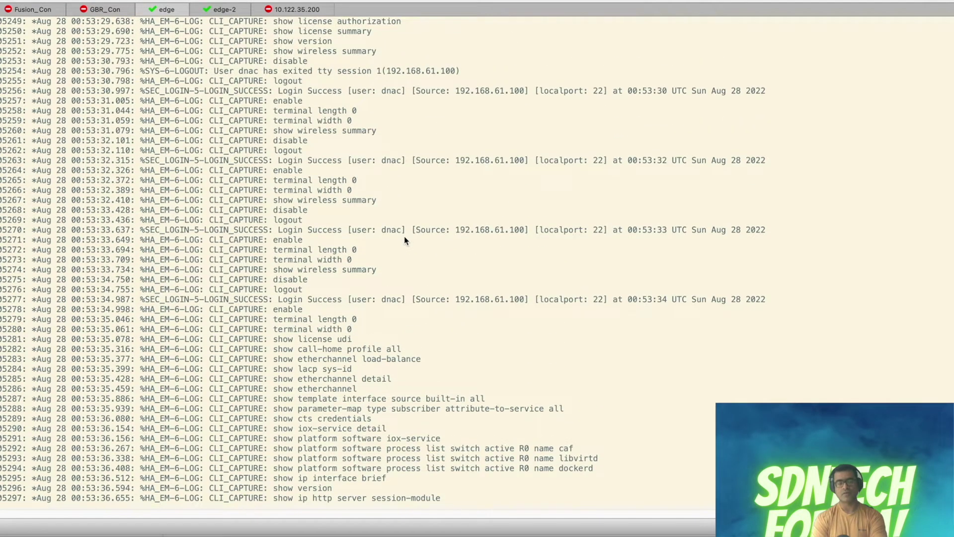
{"action": "scroll", "coordinate": [404, 240], "scroll_direction": "up", "scroll_amount": 3}
{"action": "scroll", "coordinate": [404, 240], "scroll_direction": "up", "scroll_amount": 3}
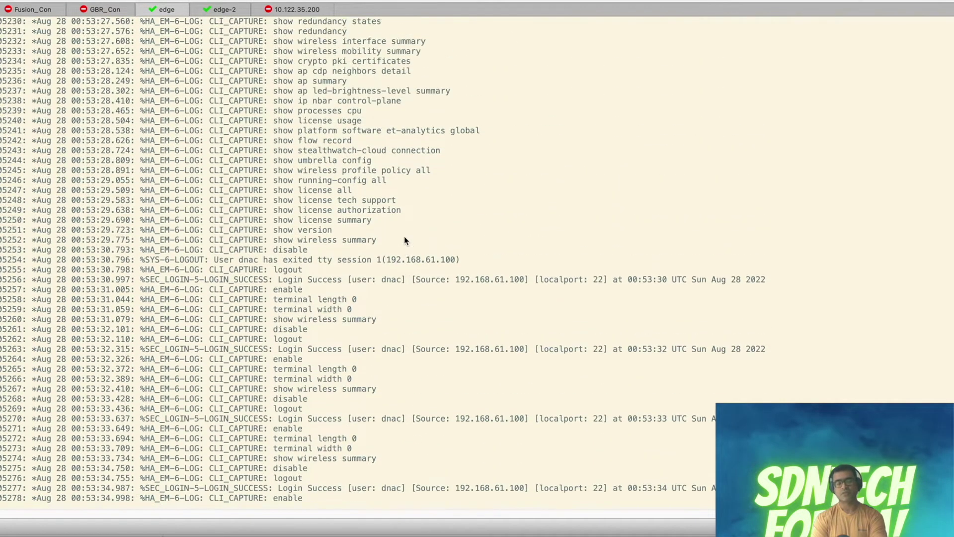
{"action": "scroll", "coordinate": [404, 239], "scroll_direction": "up", "scroll_amount": 4}
{"action": "scroll", "coordinate": [404, 240], "scroll_direction": "up", "scroll_amount": 6}
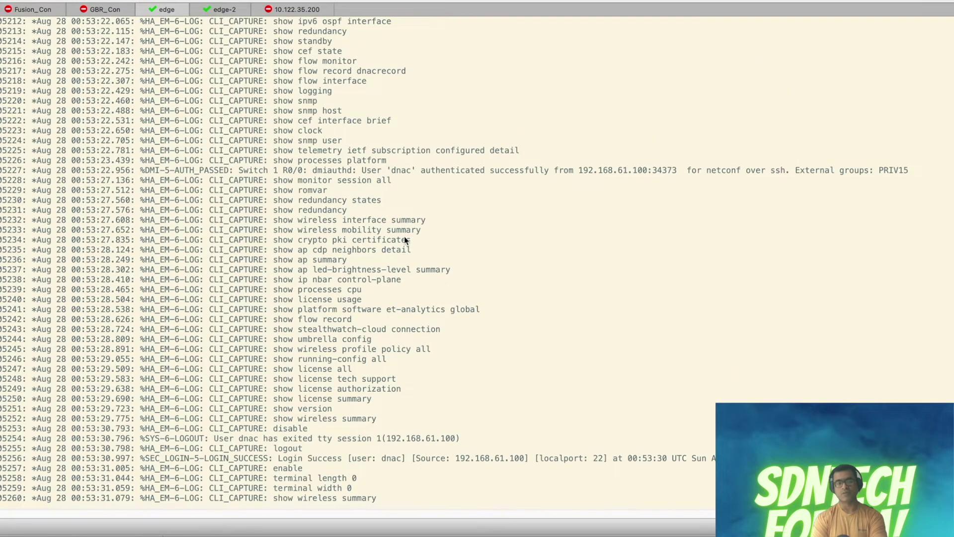
{"action": "scroll", "coordinate": [405, 241], "scroll_direction": "up", "scroll_amount": 16}
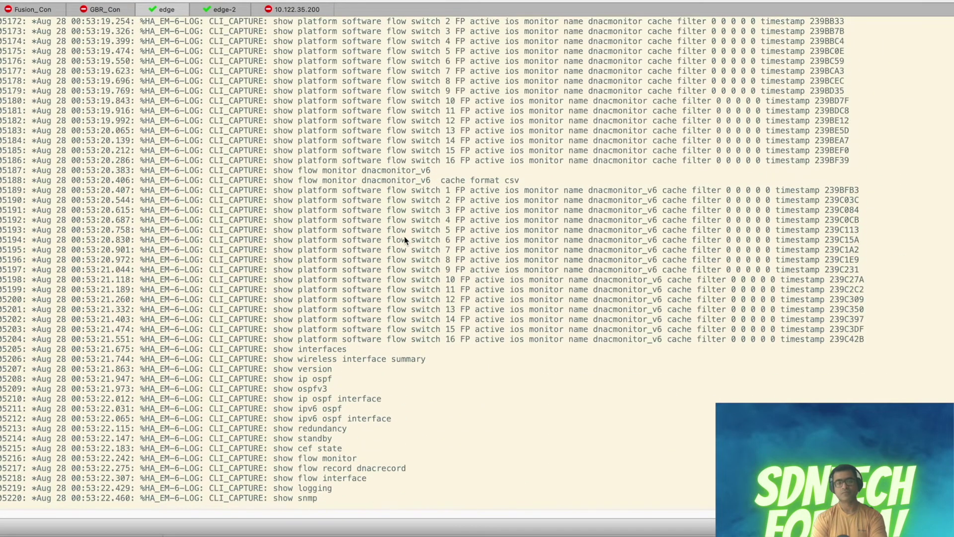
{"action": "scroll", "coordinate": [405, 239], "scroll_direction": "up", "scroll_amount": 8}
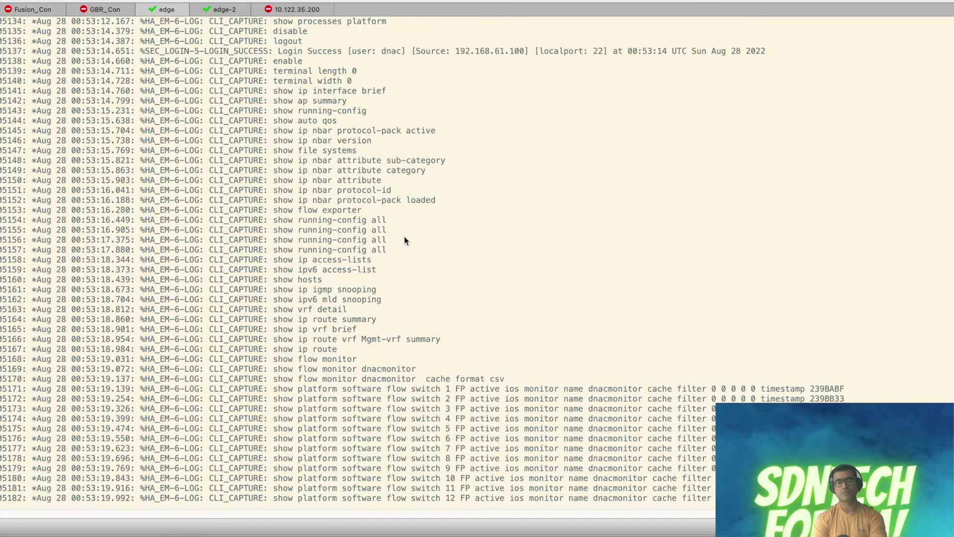
{"action": "scroll", "coordinate": [404, 240], "scroll_direction": "up", "scroll_amount": 3}
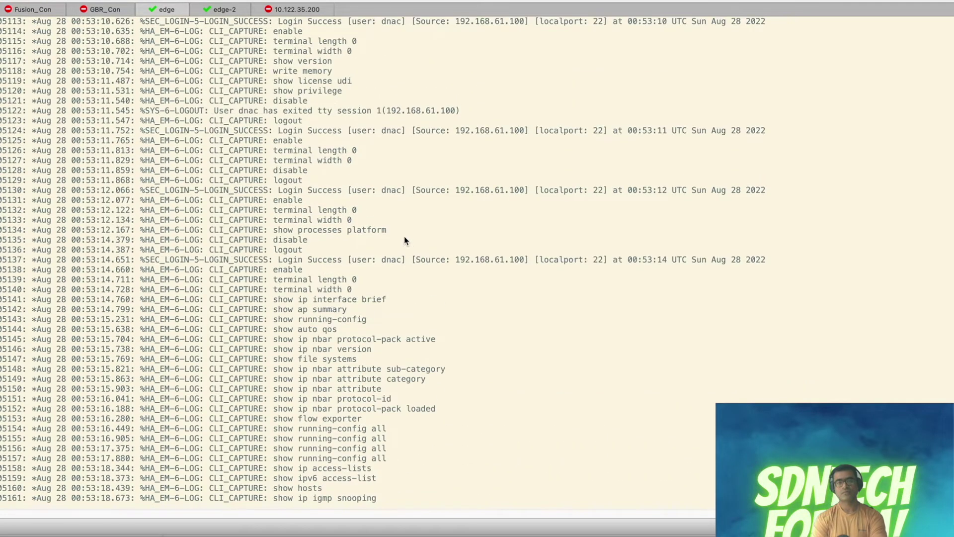
{"action": "scroll", "coordinate": [404, 240], "scroll_direction": "up", "scroll_amount": 2}
{"action": "scroll", "coordinate": [404, 240], "scroll_direction": "up", "scroll_amount": 2}
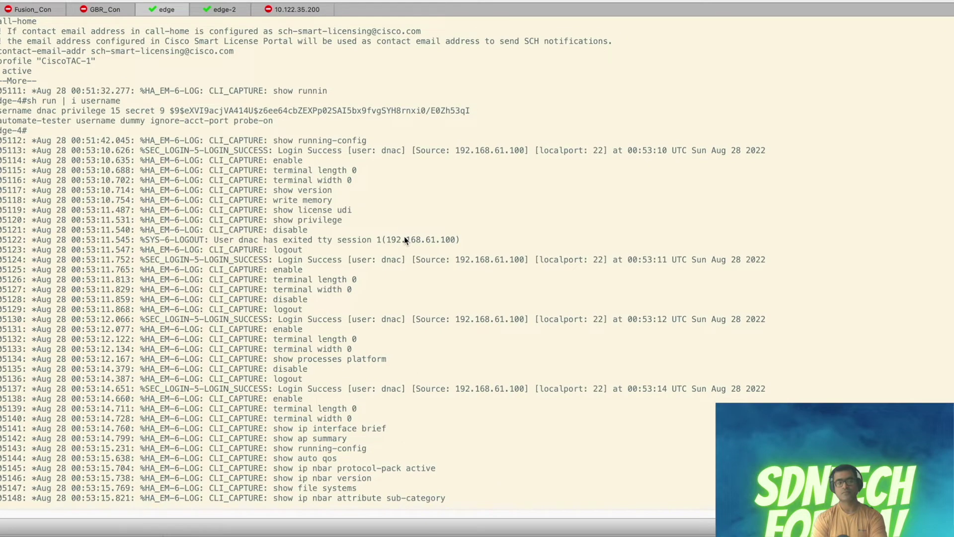
{"action": "scroll", "coordinate": [404, 239], "scroll_direction": "up", "scroll_amount": 1}
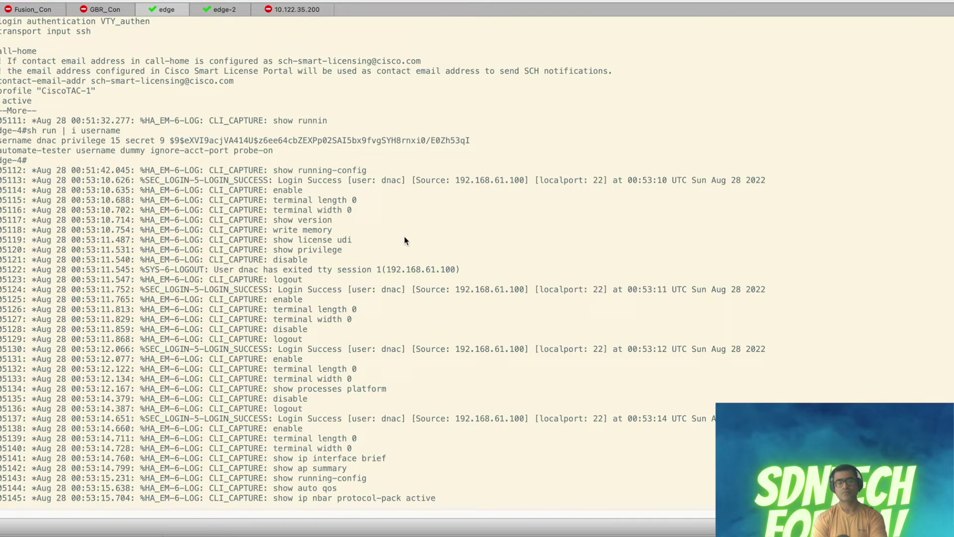
{"action": "scroll", "coordinate": [405, 240], "scroll_direction": "down", "scroll_amount": 20}
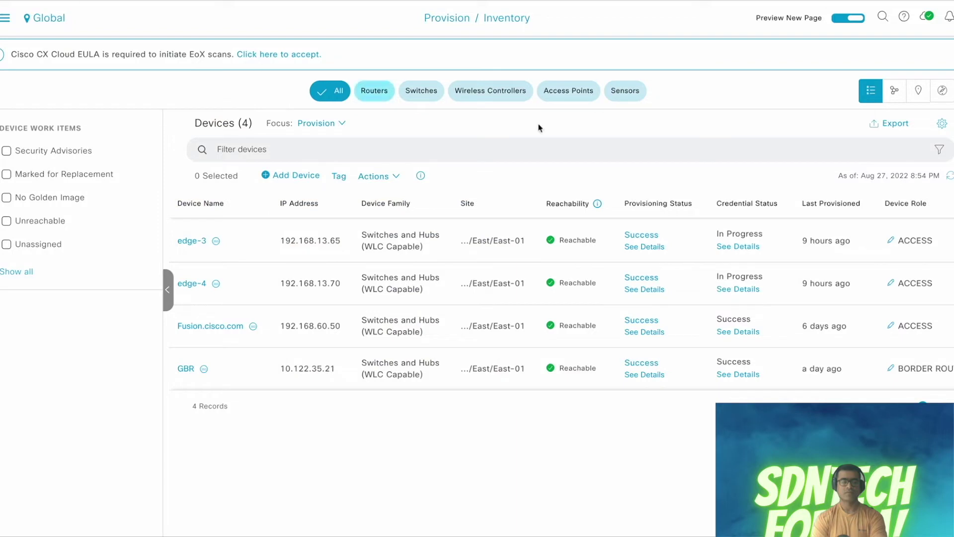
Step: Refresh the inventory and confirm edge-3's credentials push is still in progress
{"action": "left_click", "coordinate": [950, 178]}
{"action": "left_click", "coordinate": [949, 178]}
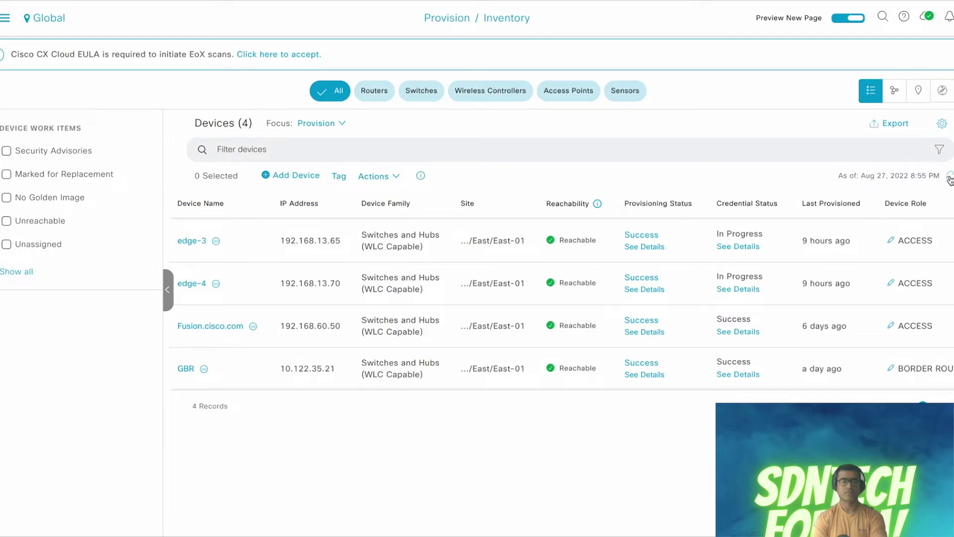
{"action": "left_click", "coordinate": [748, 249]}
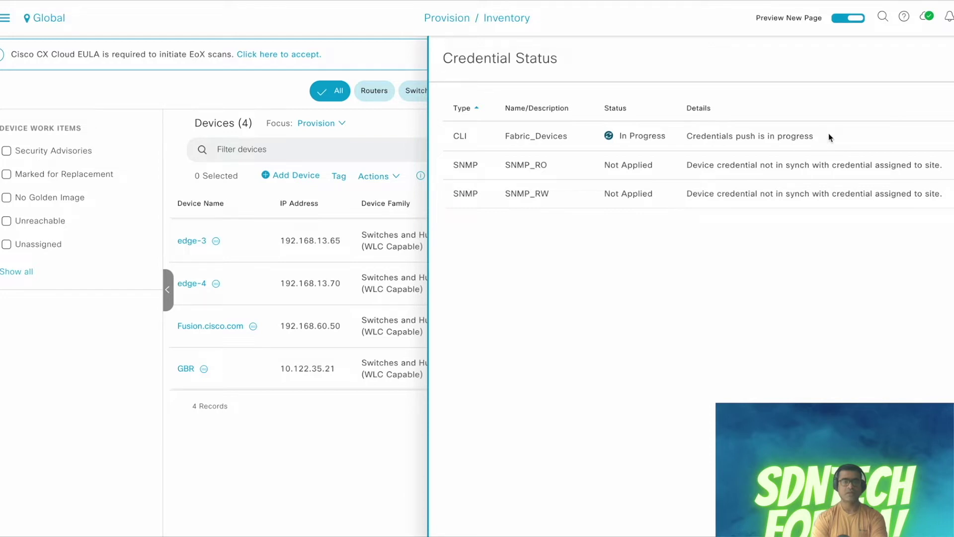
{"action": "left_click_drag", "start_coordinate": [829, 137], "coordinate": [689, 139]}
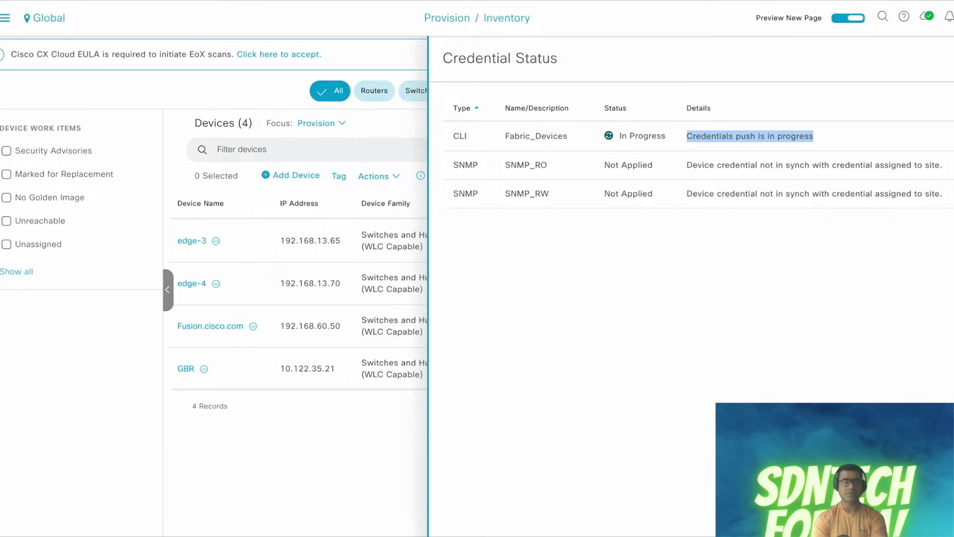
{"action": "key", "text": "Escape"}
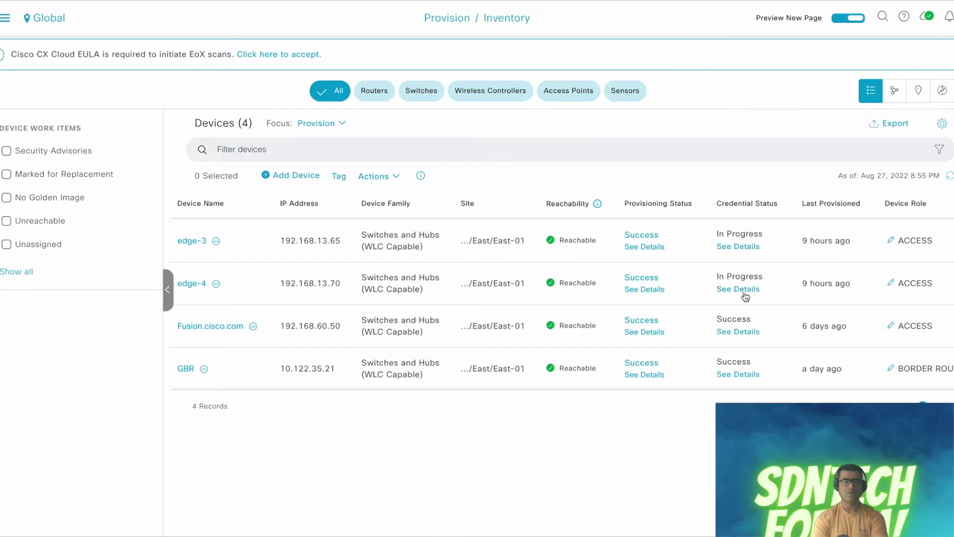
Step: Check edge-4's credential status details and refresh the inventory again
{"action": "left_click", "coordinate": [746, 293]}
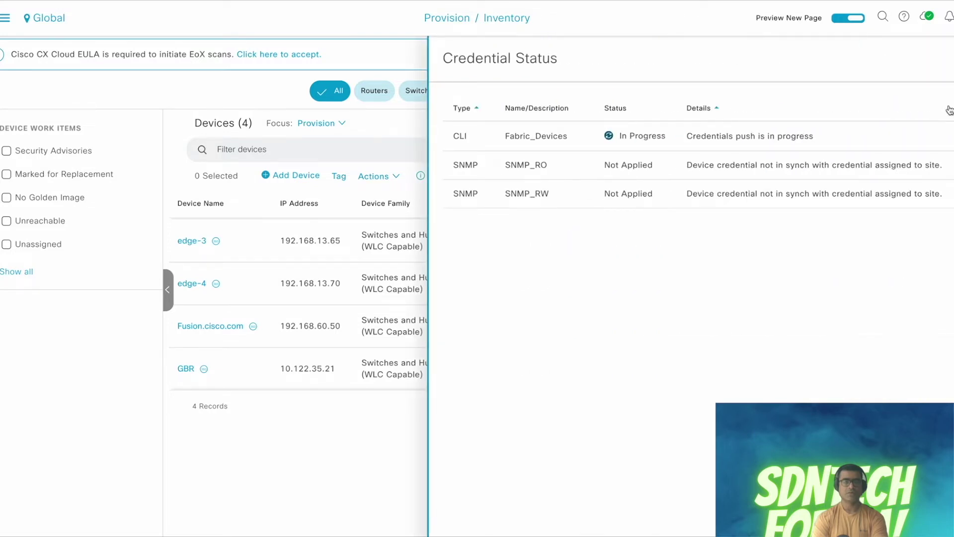
{"action": "key", "text": "Escape"}
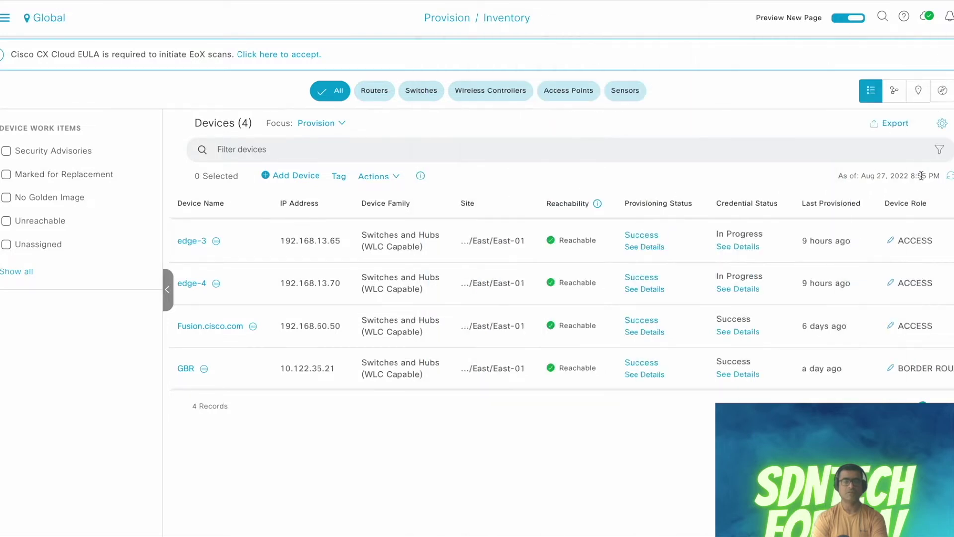
{"action": "left_click", "coordinate": [950, 178]}
{"action": "key", "text": "super+Tab"}
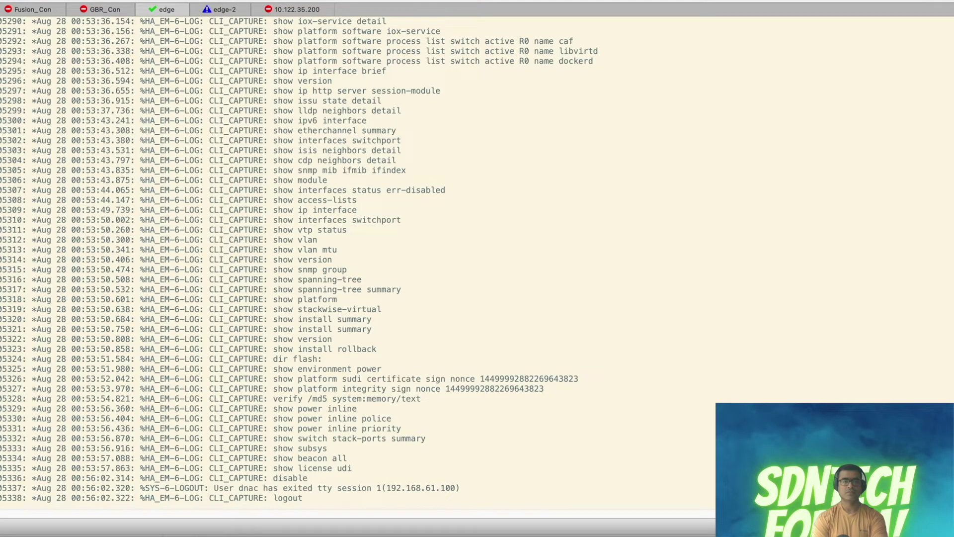
Step: Clear Screen in both the edge and edge-2 SecureCRT sessions
{"action": "right_click", "coordinate": [41, 4]}
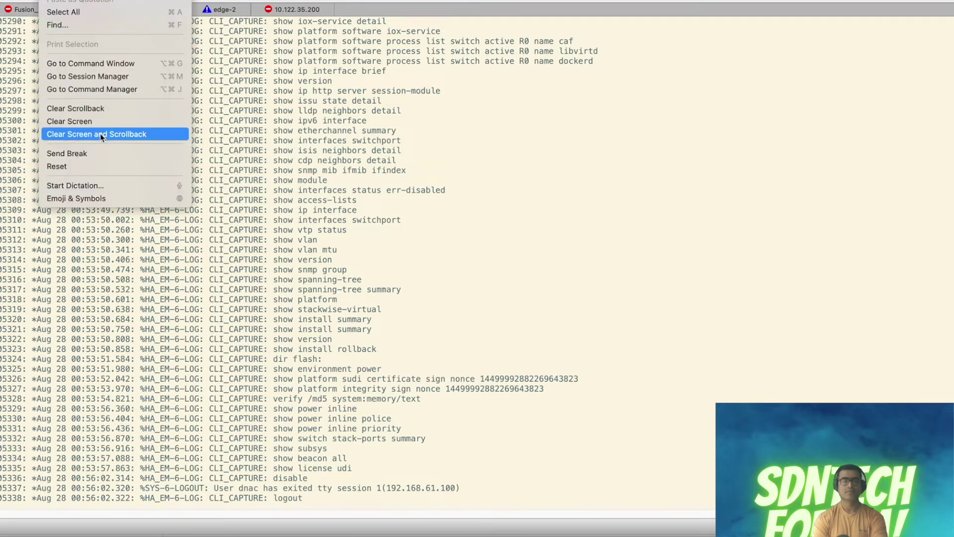
{"action": "left_click", "coordinate": [89, 122]}
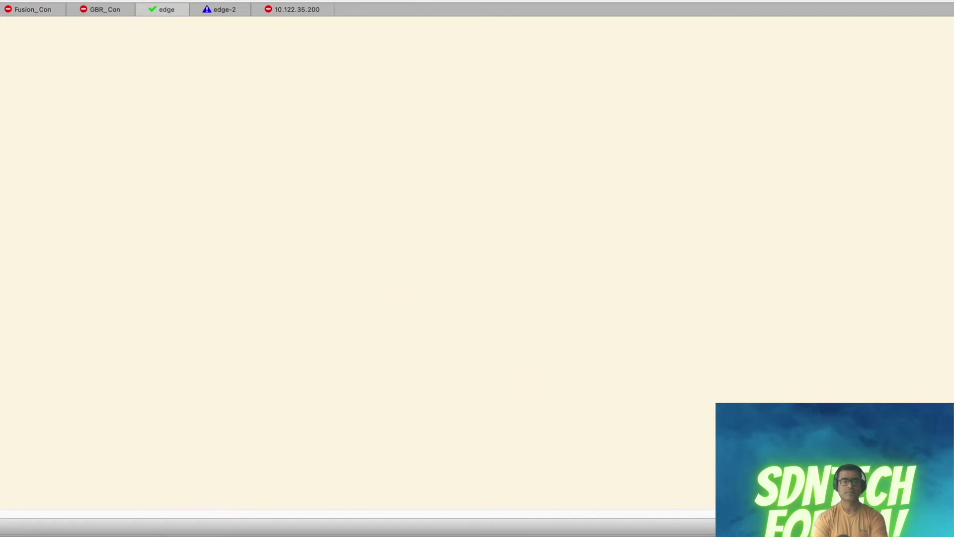
{"action": "left_click", "coordinate": [225, 10]}
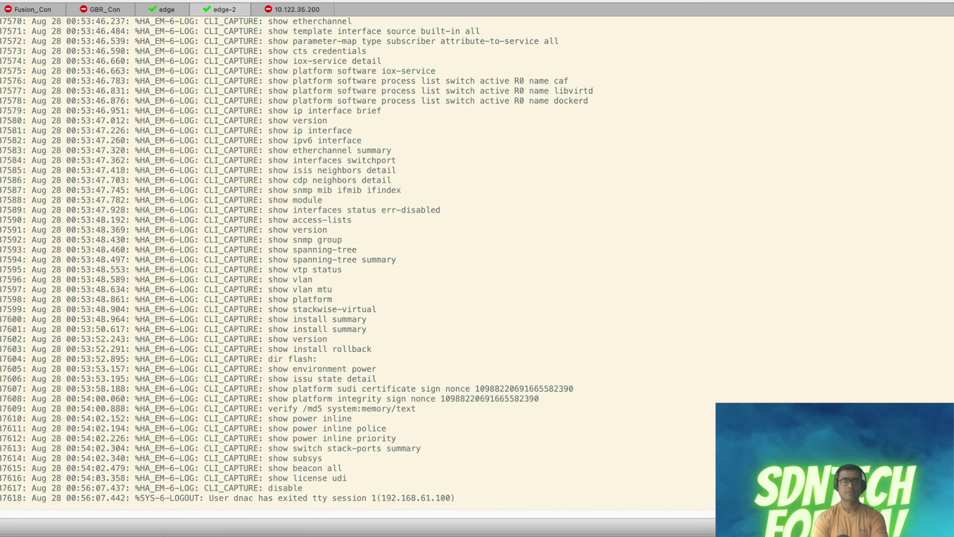
{"action": "right_click", "coordinate": [41, 3]}
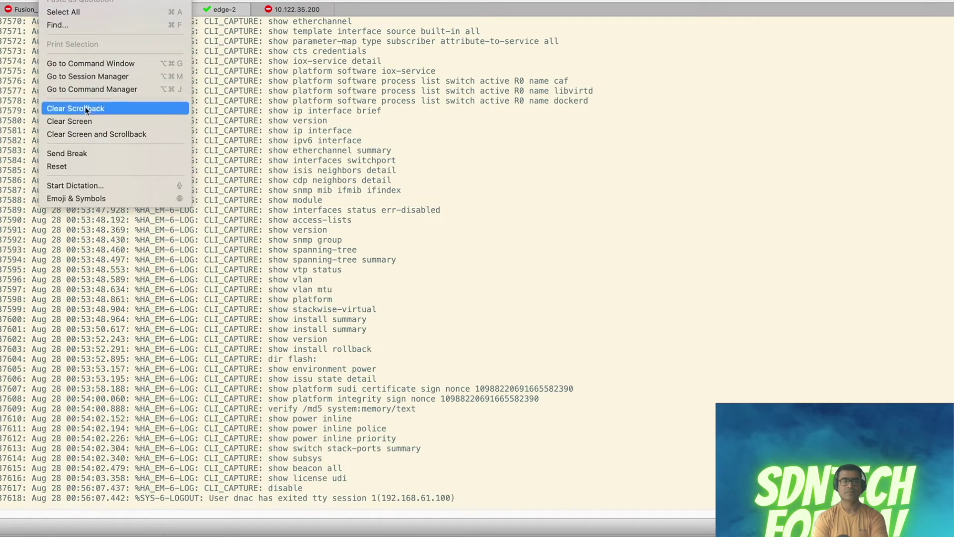
{"action": "left_click", "coordinate": [84, 121]}
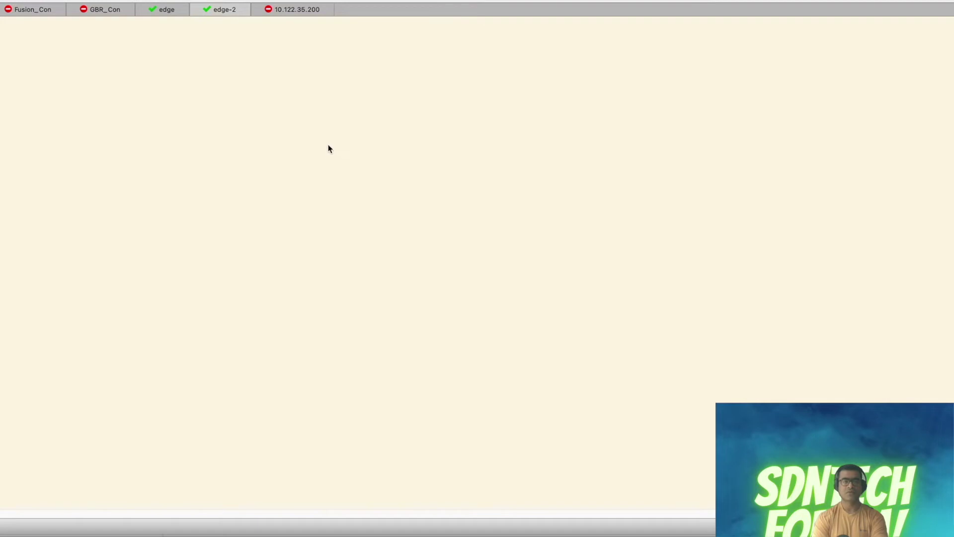
Step: List edge-3's username lines with 'sh run | i usernam' in the edge-2 session
{"action": "left_click", "coordinate": [168, 9]}
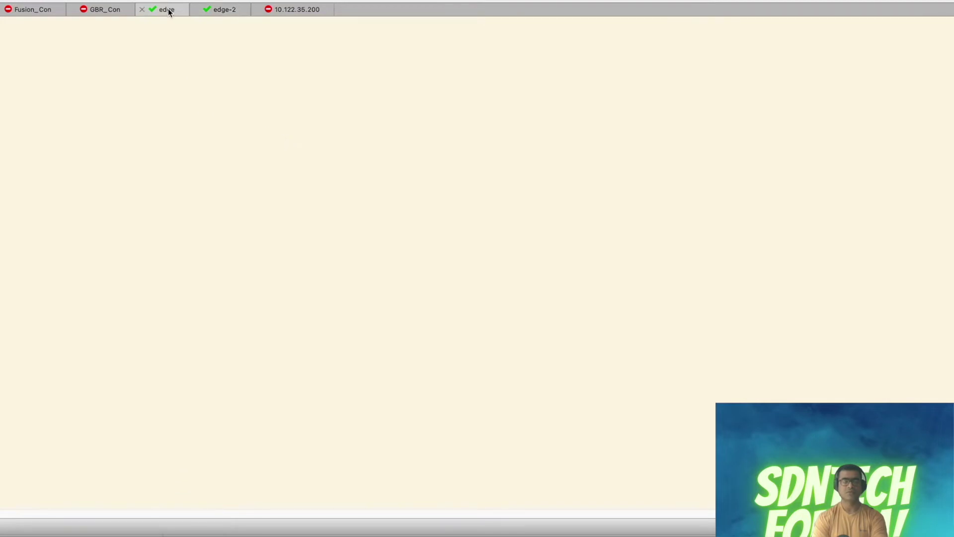
{"action": "left_click", "coordinate": [222, 11]}
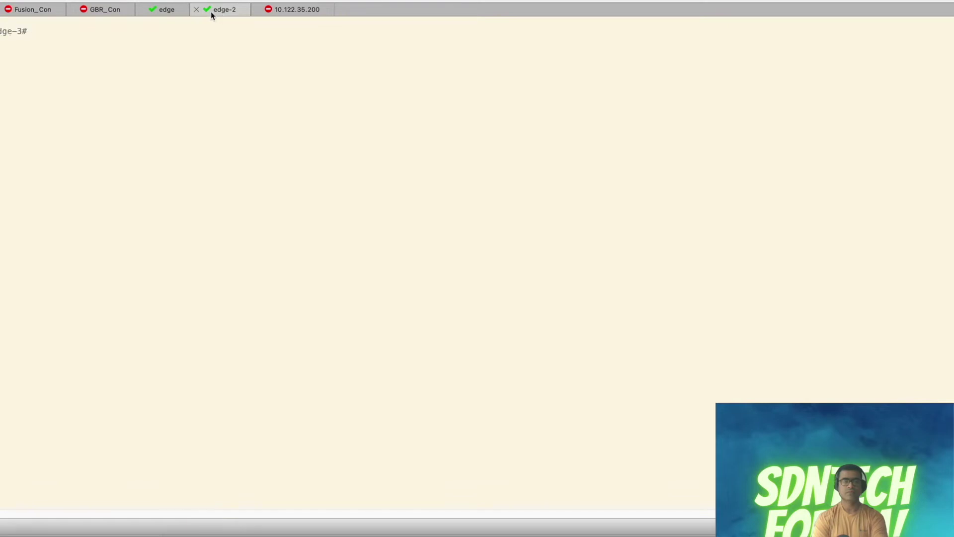
{"action": "type", "text": "sh run | i usernam"}
{"action": "key", "text": "Return"}
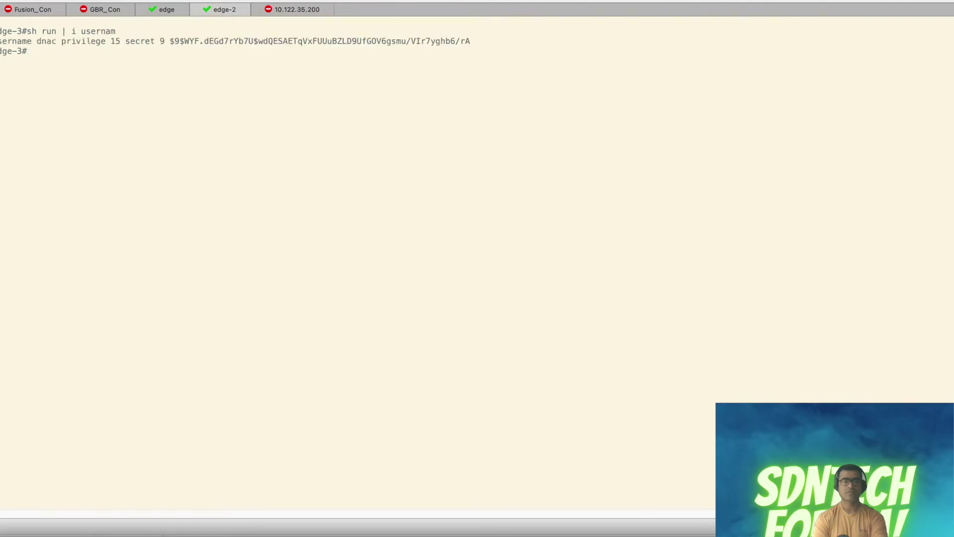
Step: List edge-4's username lines in the edge session, then return to Cisco DNA Center
{"action": "left_click", "coordinate": [173, 11]}
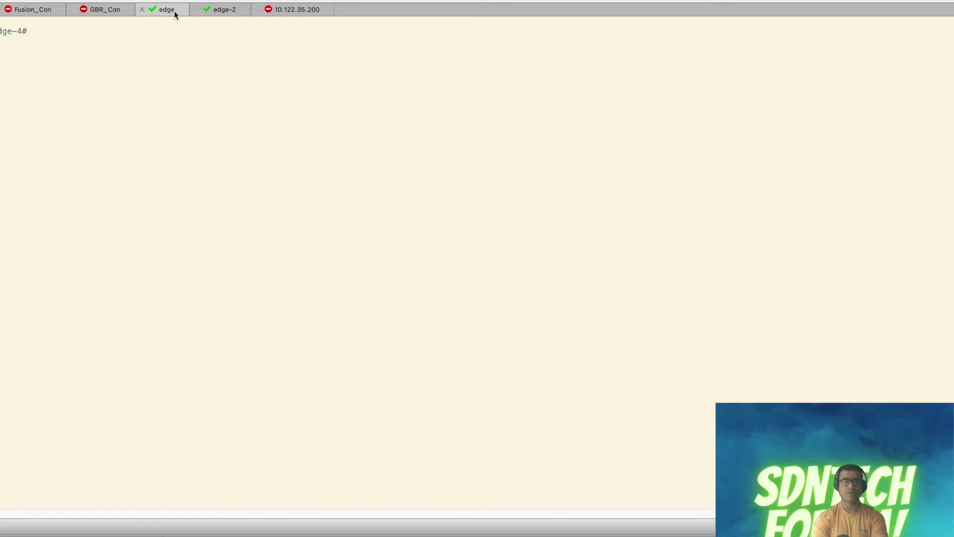
{"action": "type", "text": "sh run | i"}
{"action": "type", "text": "userna"}
{"action": "key", "text": "Return"}
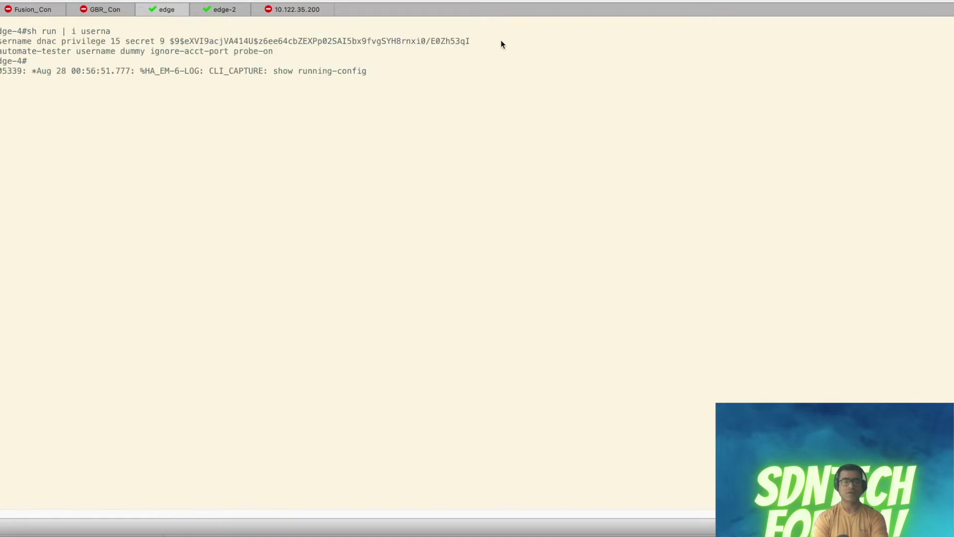
{"action": "key", "text": "super+Tab"}
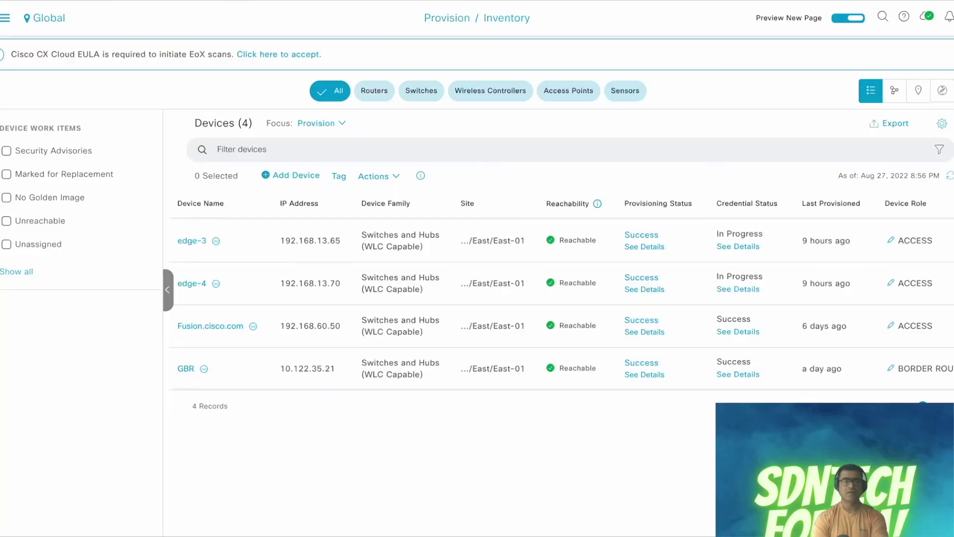
Step: Refresh the inventory and check edge-3's credential status: CLI Fabric_Devices succeeded, SNMP_RO/SNMP_RW not applied
{"action": "left_click", "coordinate": [951, 177]}
{"action": "left_click", "coordinate": [951, 177]}
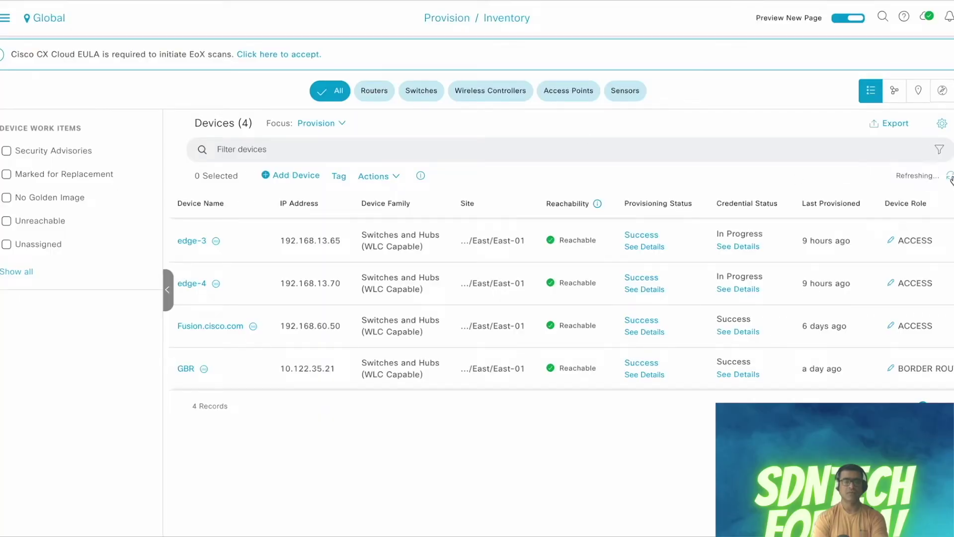
{"action": "left_click", "coordinate": [746, 247]}
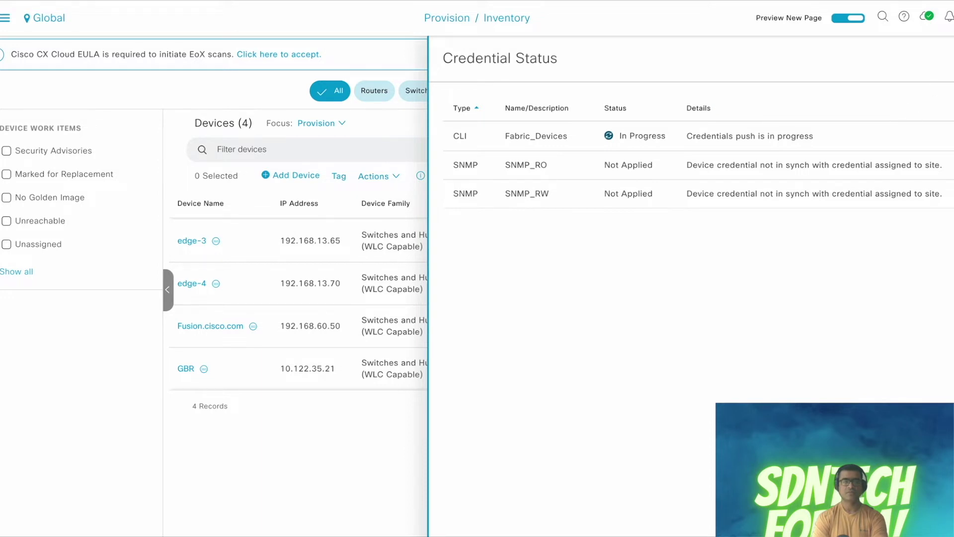
{"action": "key", "text": "Escape"}
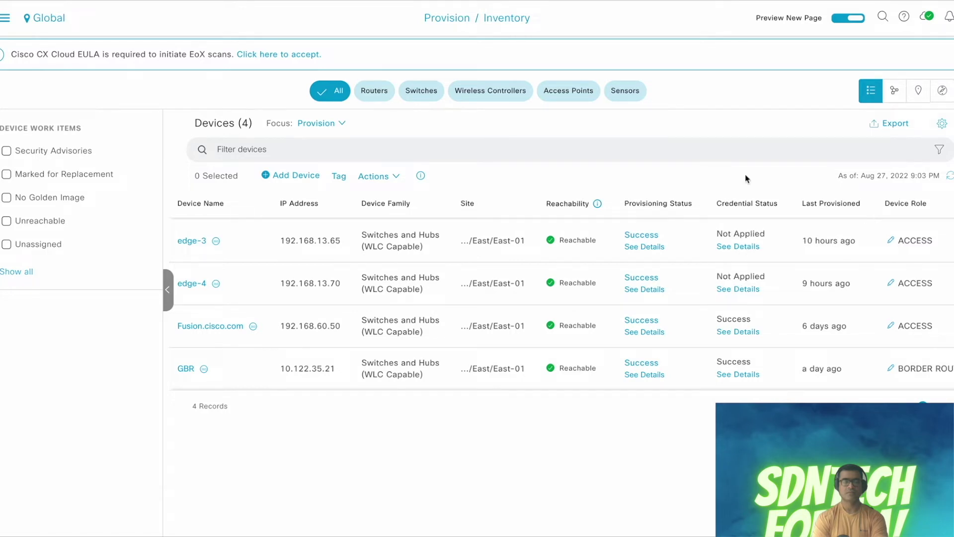
{"action": "left_click", "coordinate": [739, 248]}
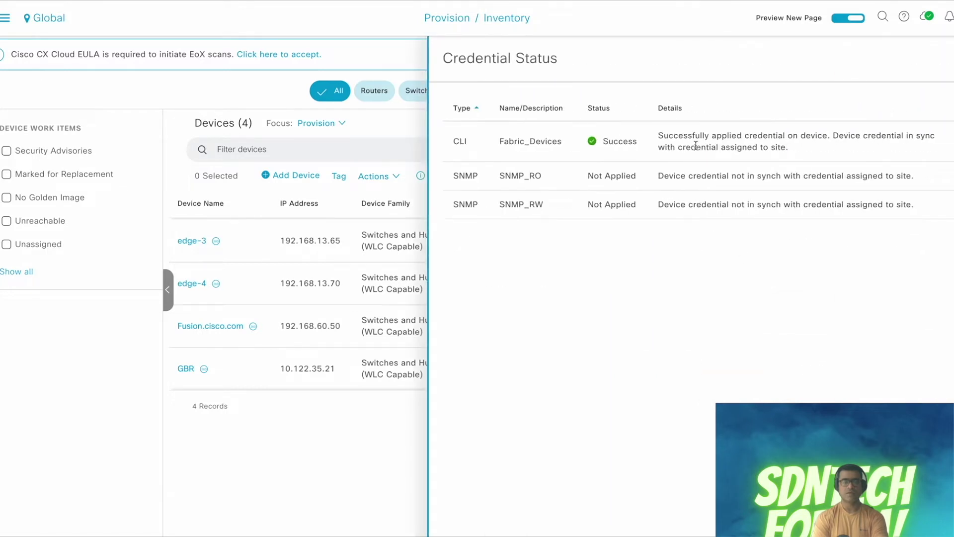
{"action": "left_click", "coordinate": [947, 59]}
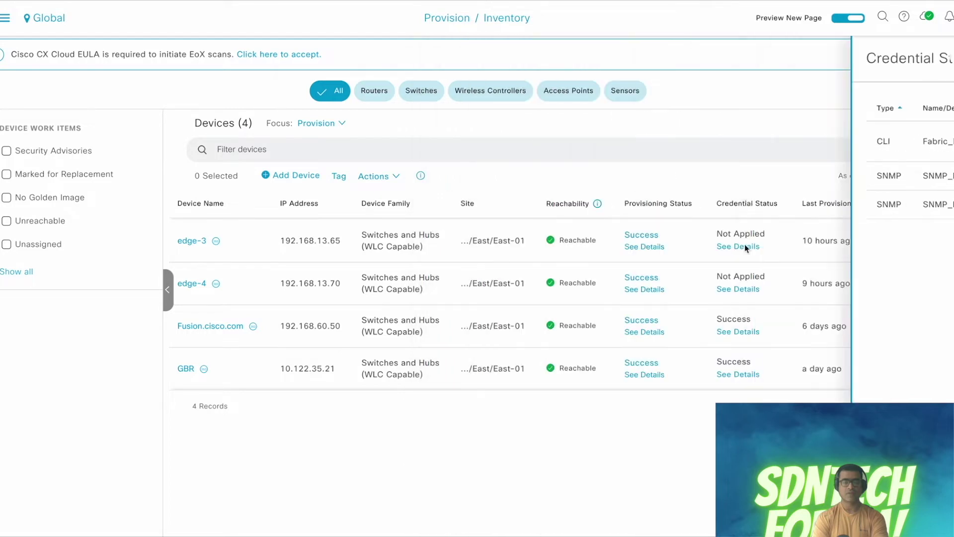
Step: Check edge-4's credential status details, which show the same Not Applied SNMP credentials
{"action": "left_click", "coordinate": [741, 290]}
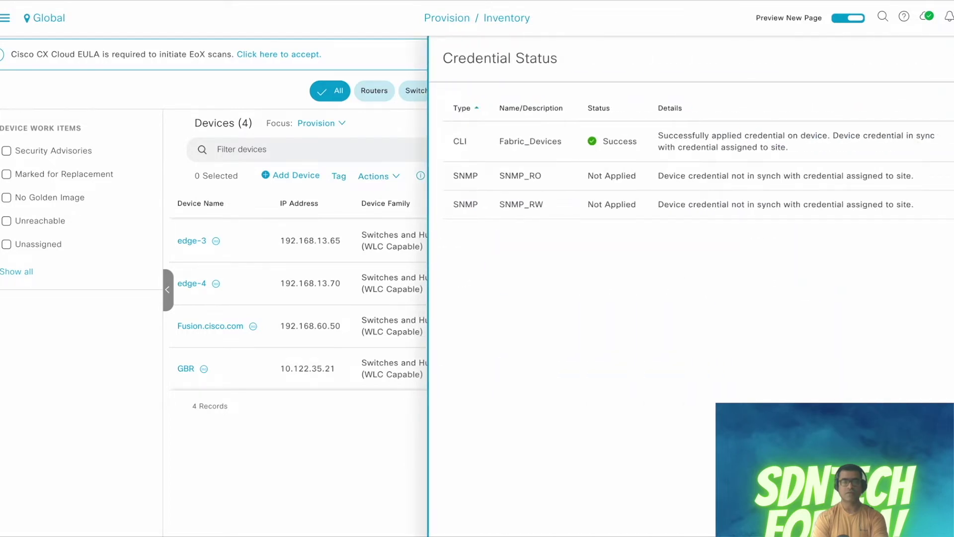
{"action": "left_click", "coordinate": [947, 58]}
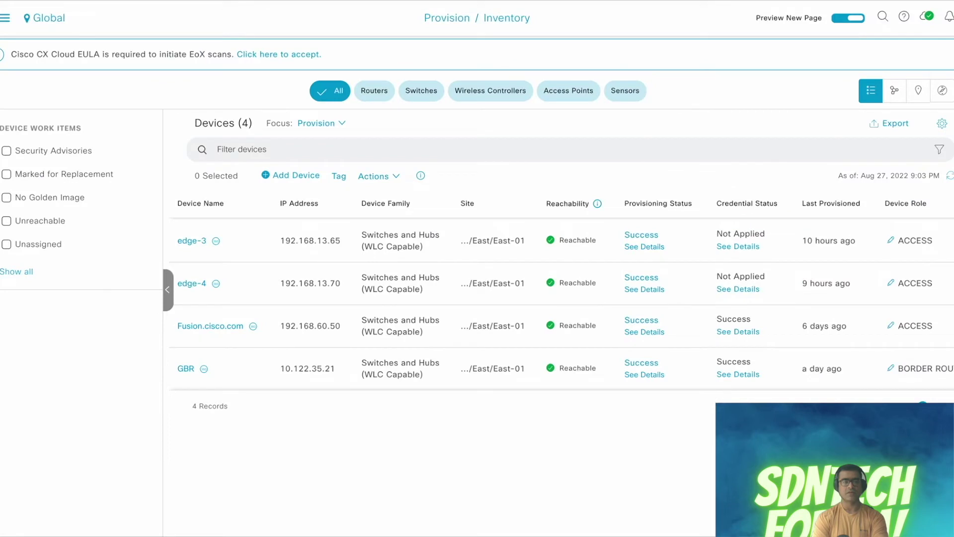
{"action": "left_click", "coordinate": [5, 19]}
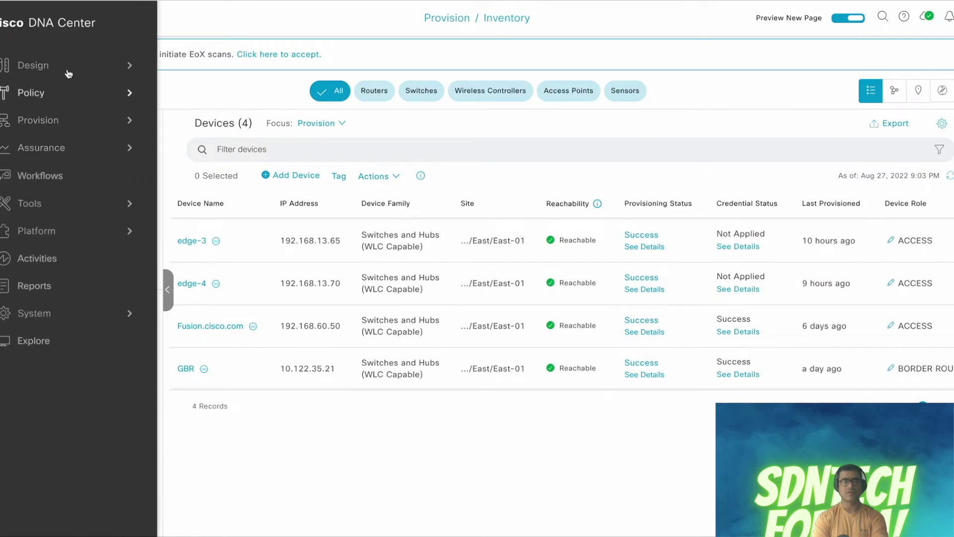
Step: In Design > Network Settings > Device Credentials, apply SNMPv2c Read and Write credentials now
{"action": "mouse_move", "coordinate": [70, 69]}
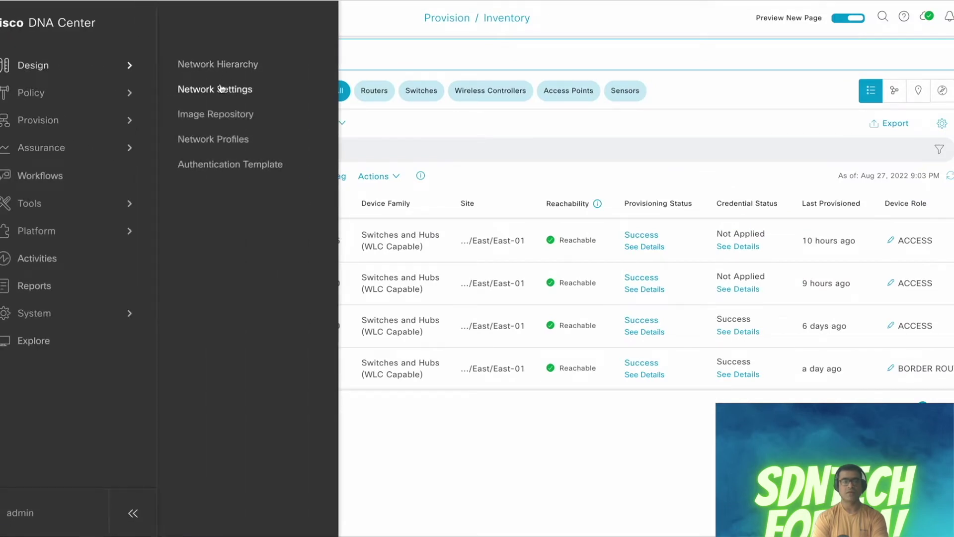
{"action": "left_click", "coordinate": [221, 88]}
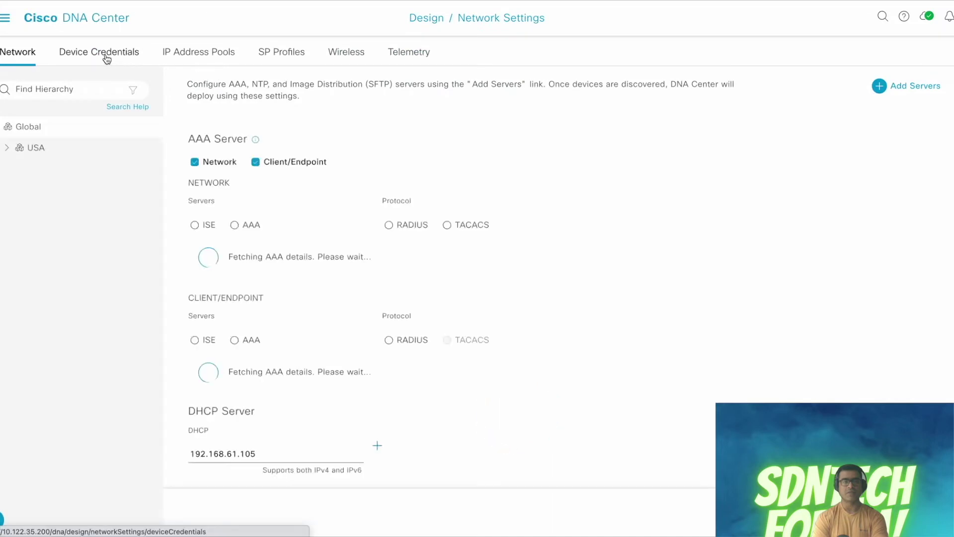
{"action": "left_click", "coordinate": [107, 57]}
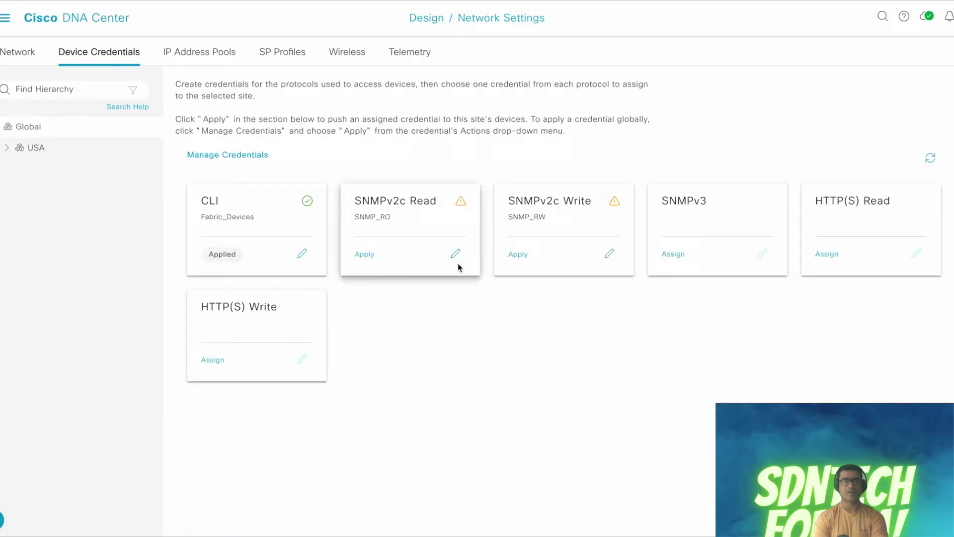
{"action": "left_click", "coordinate": [364, 254]}
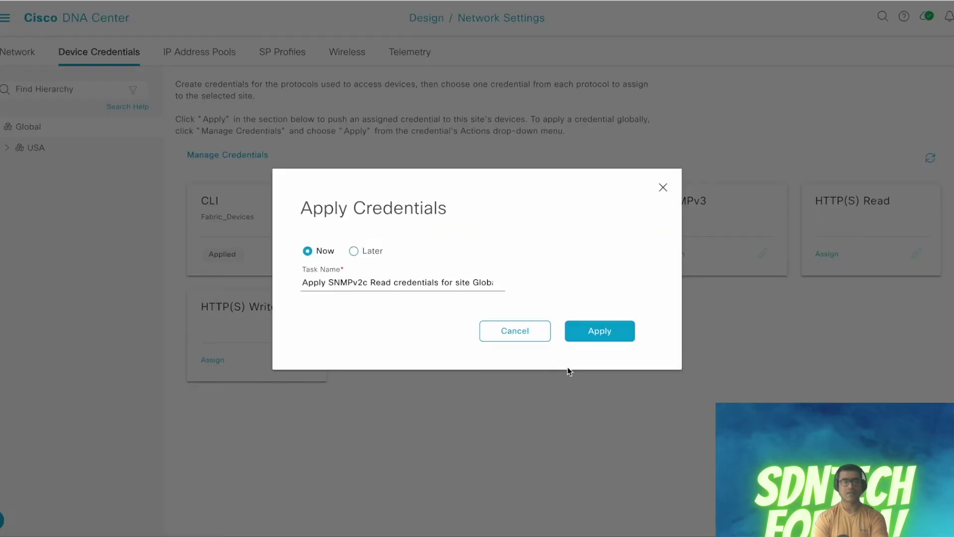
{"action": "left_click", "coordinate": [615, 335]}
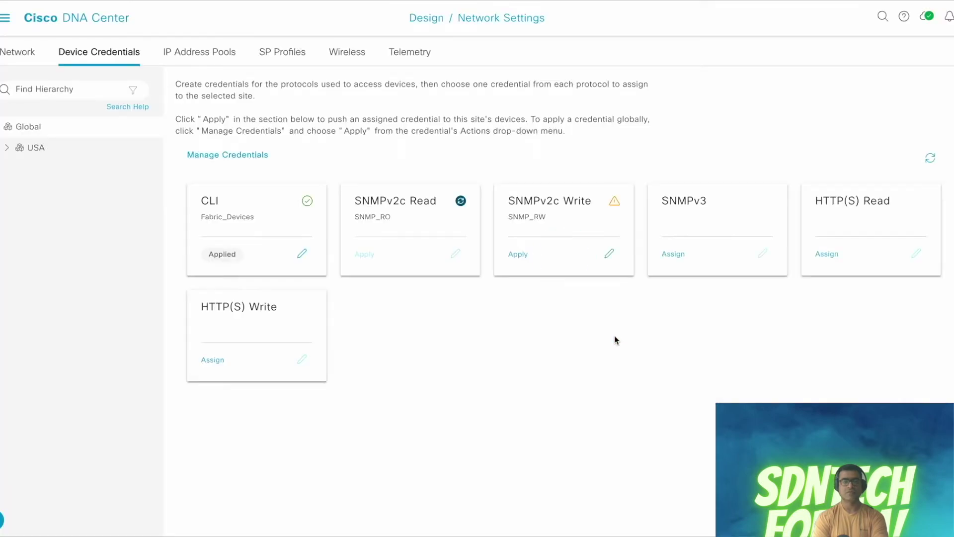
{"action": "left_click", "coordinate": [521, 256]}
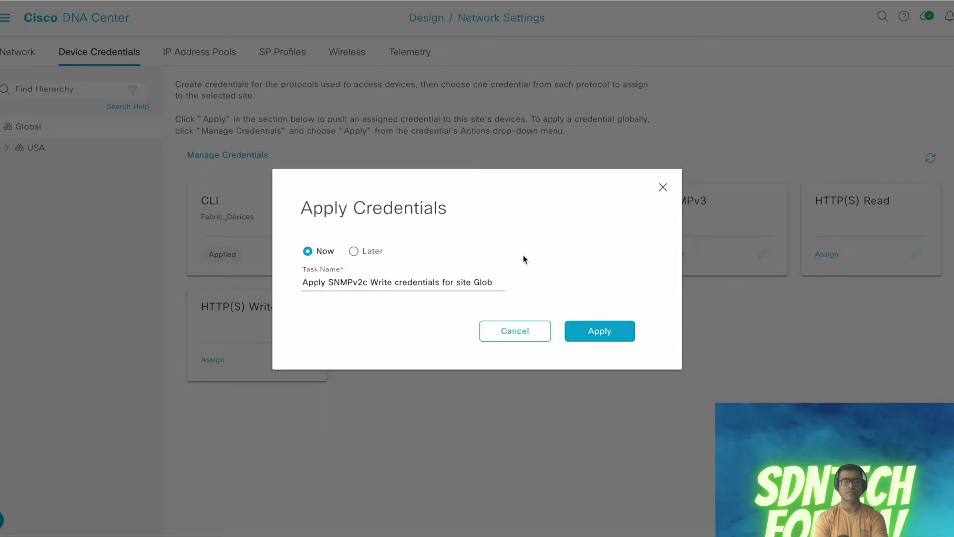
{"action": "left_click", "coordinate": [596, 334]}
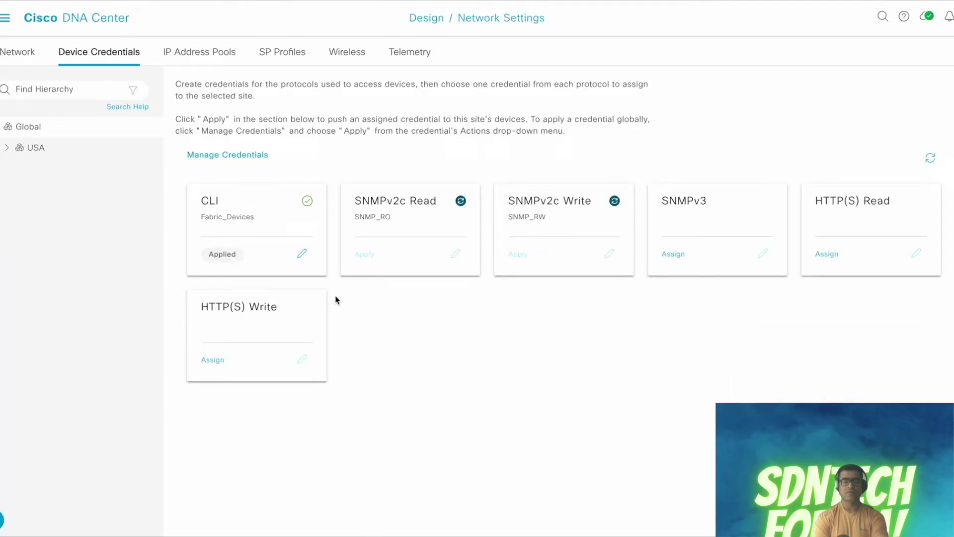
Step: Navigate to Provision > Inventory
{"action": "left_click", "coordinate": [5, 24]}
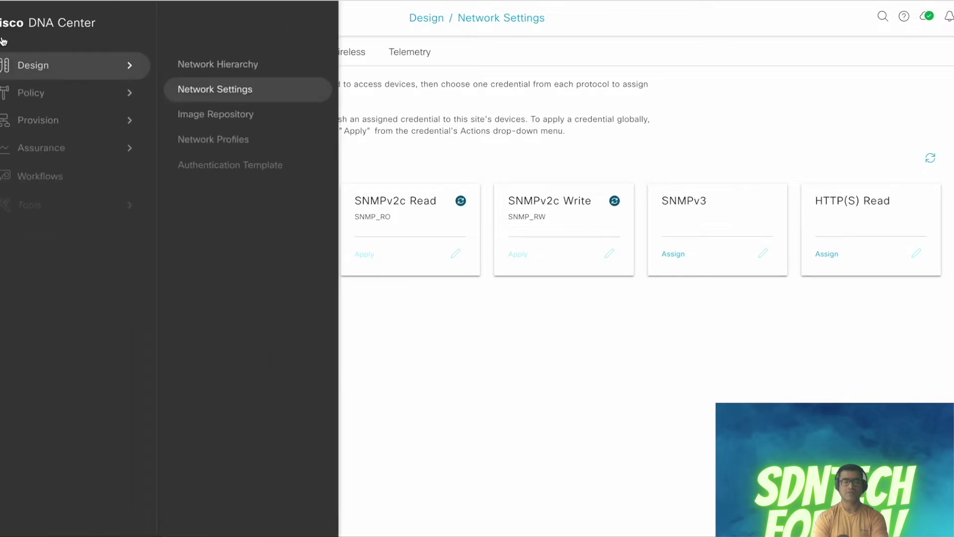
{"action": "left_click", "coordinate": [47, 121]}
{"action": "left_click", "coordinate": [210, 79]}
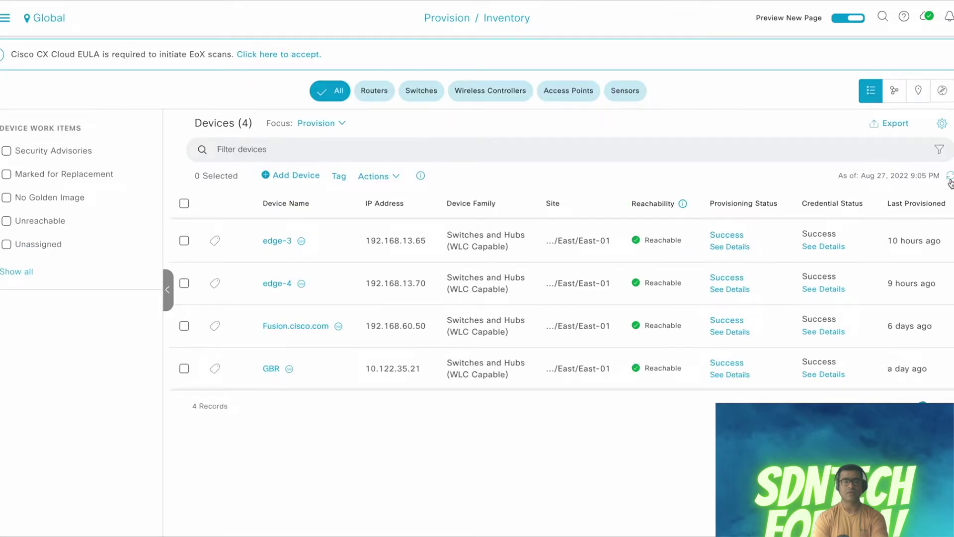
Step: Scroll the inventory table right and refresh it to see Success credential status for all four devices
{"action": "scroll", "coordinate": [823, 276], "scroll_direction": "right", "scroll_amount": 5}
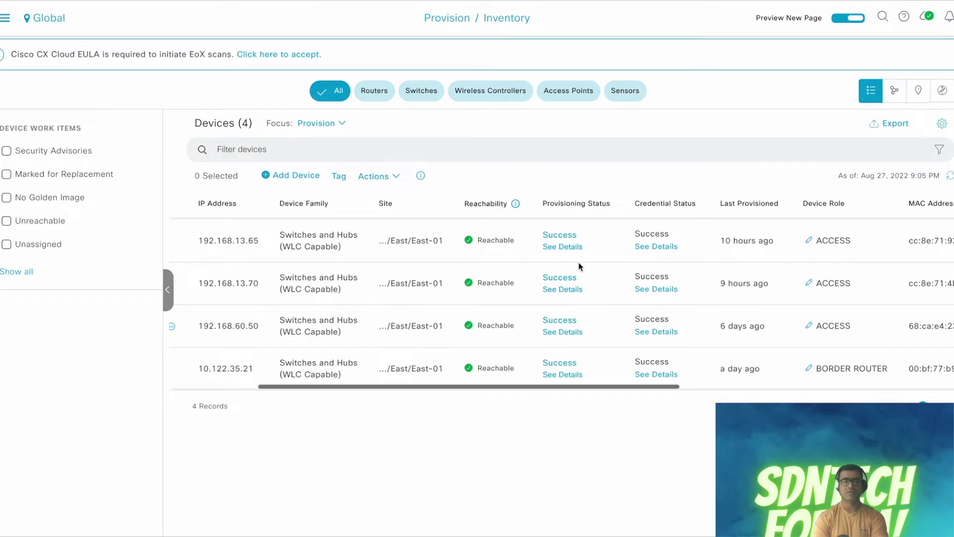
{"action": "left_click", "coordinate": [950, 176]}
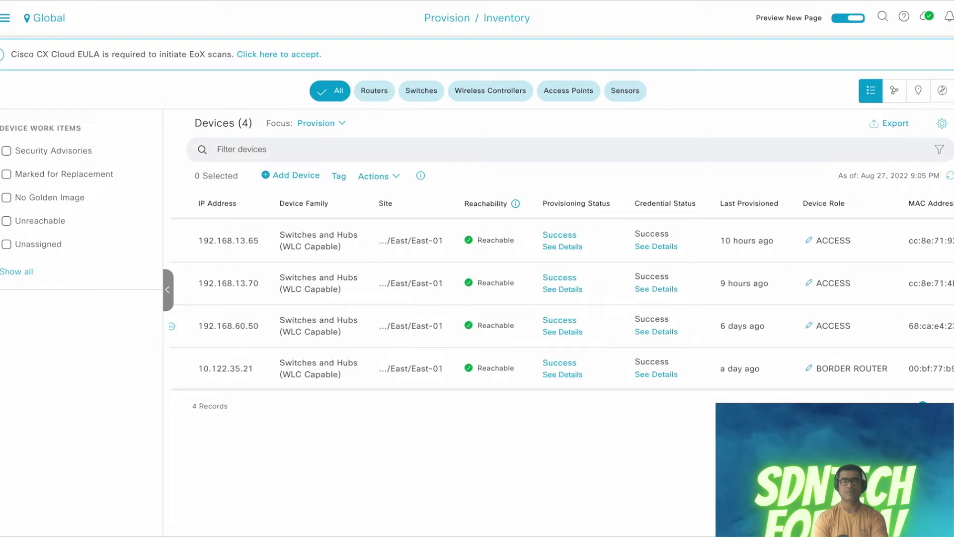
Step: Switch to SecureCRT and scroll through the edge-4 console's Cisco DNA Center log messages
{"action": "key", "text": "super+Tab"}
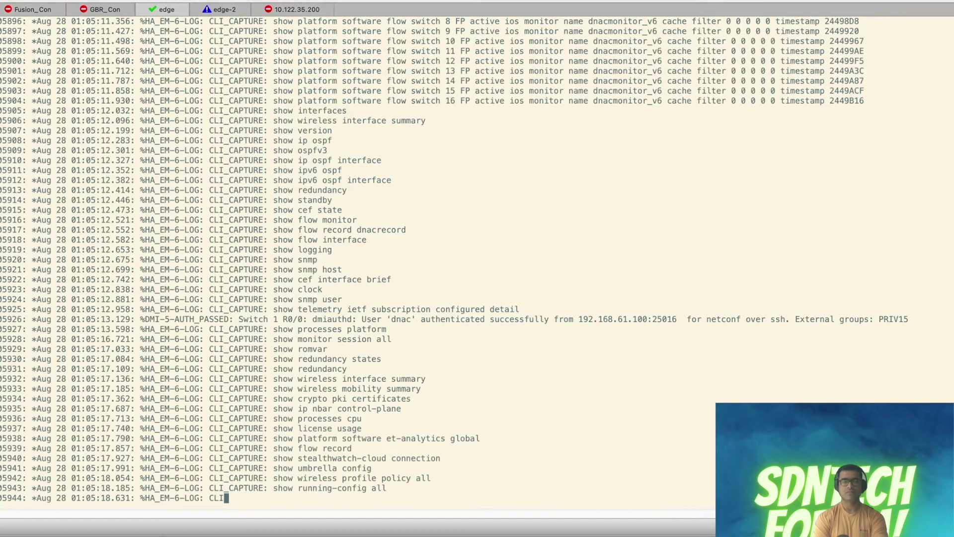
{"action": "scroll", "coordinate": [557, 260], "scroll_direction": "up", "scroll_amount": 7}
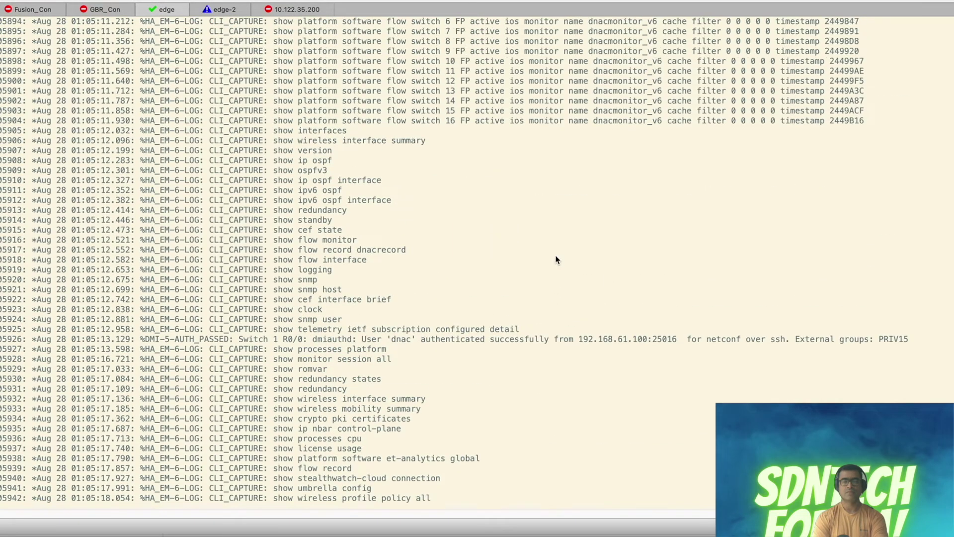
{"action": "scroll", "coordinate": [557, 260], "scroll_direction": "down", "scroll_amount": 7}
{"action": "scroll", "coordinate": [557, 259], "scroll_direction": "up", "scroll_amount": 11}
{"action": "scroll", "coordinate": [557, 259], "scroll_direction": "down", "scroll_amount": 16}
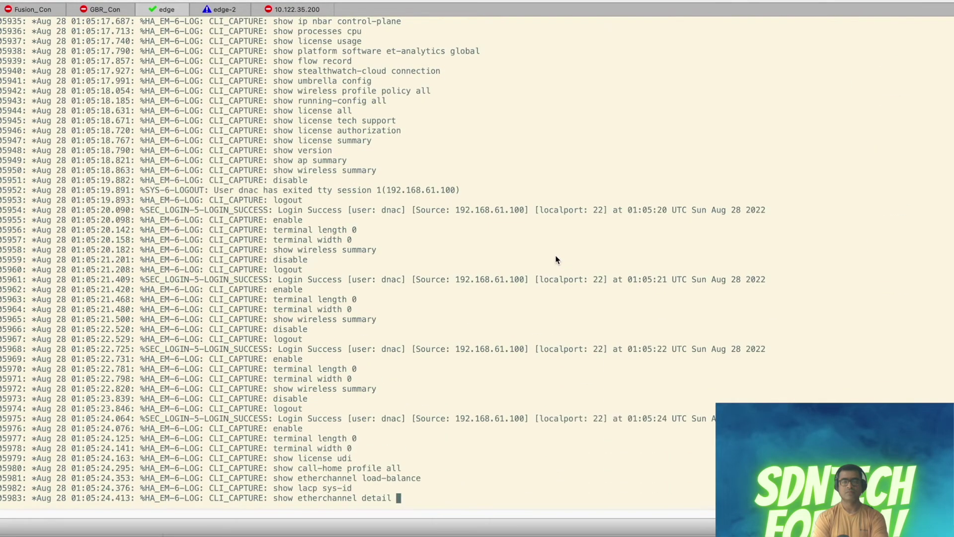
{"action": "scroll", "coordinate": [557, 259], "scroll_direction": "up", "scroll_amount": 2}
{"action": "scroll", "coordinate": [557, 260], "scroll_direction": "down", "scroll_amount": 5}
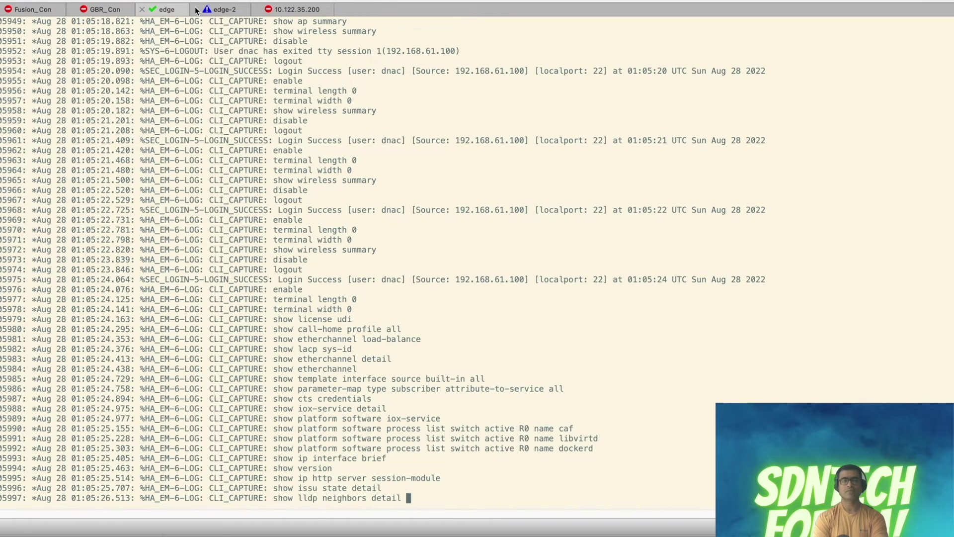
Step: Clear the screens of the edge-2 and edge console sessions
{"action": "left_click", "coordinate": [215, 10]}
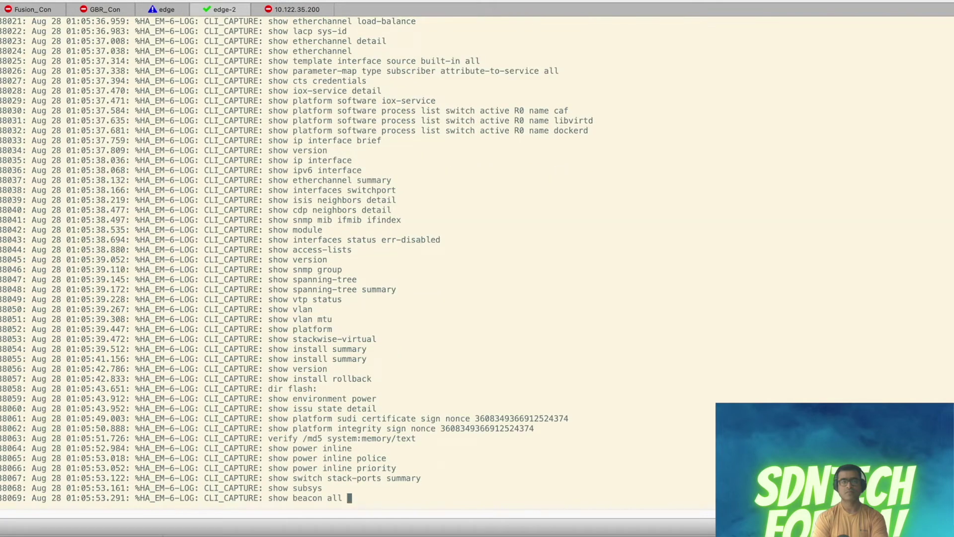
{"action": "left_click", "coordinate": [53, 0]}
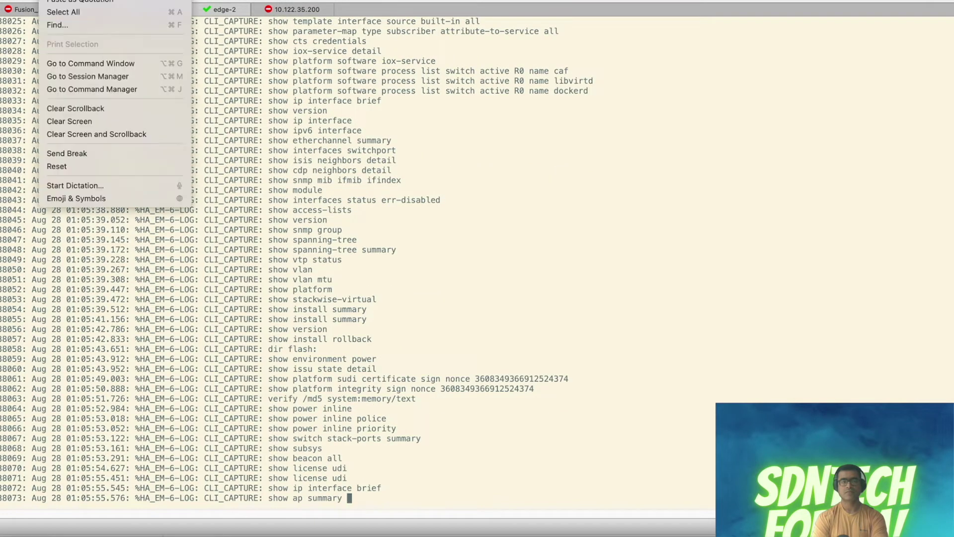
{"action": "left_click", "coordinate": [68, 123]}
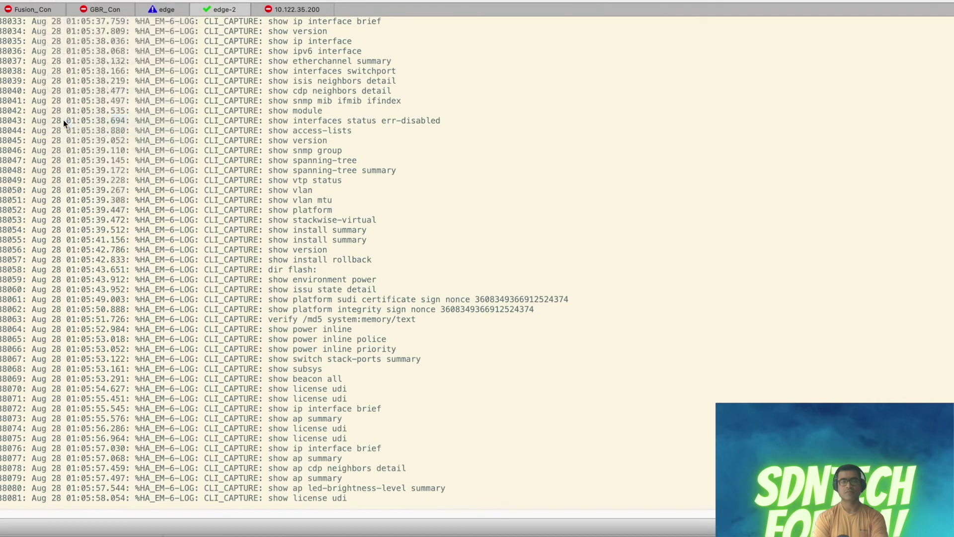
{"action": "left_click", "coordinate": [175, 8]}
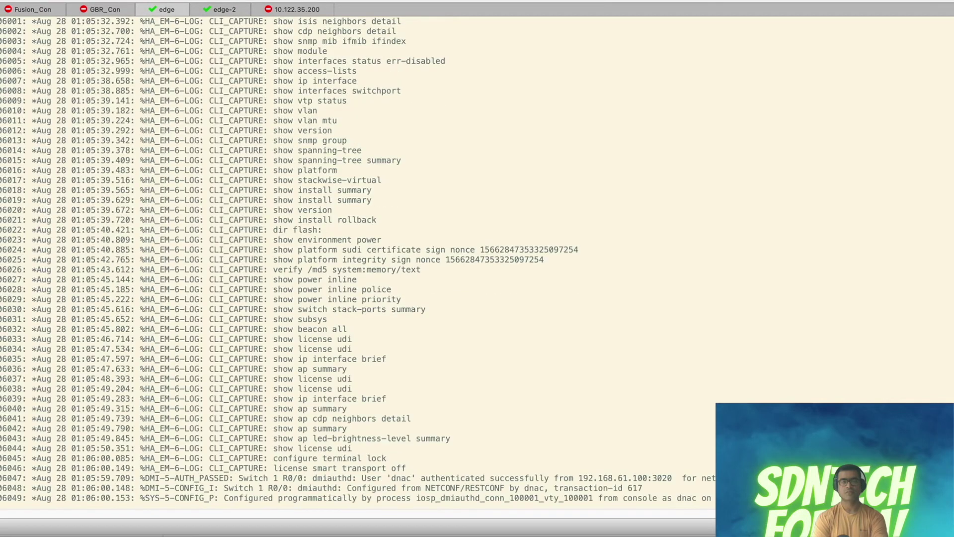
{"action": "left_click", "coordinate": [53, 0]}
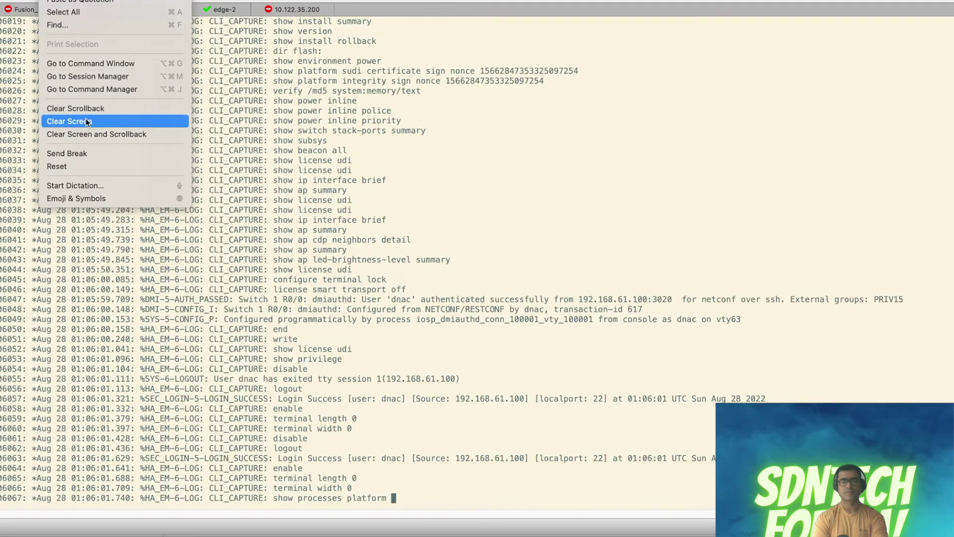
{"action": "left_click", "coordinate": [87, 121]}
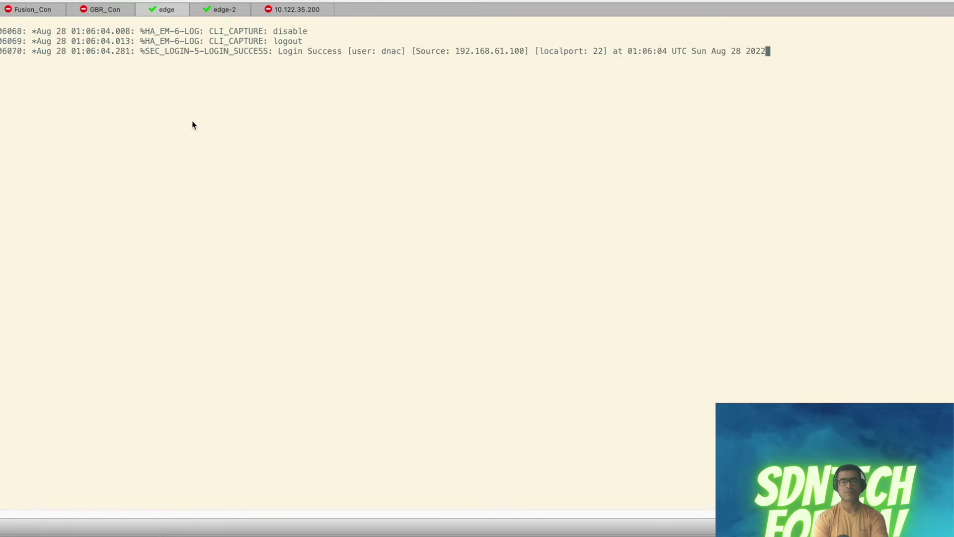
Step: Run 'sh snmp user' on the edge-4 console
{"action": "key", "text": "Return"}
{"action": "key", "text": "Return"}
{"action": "key", "text": "Return"}
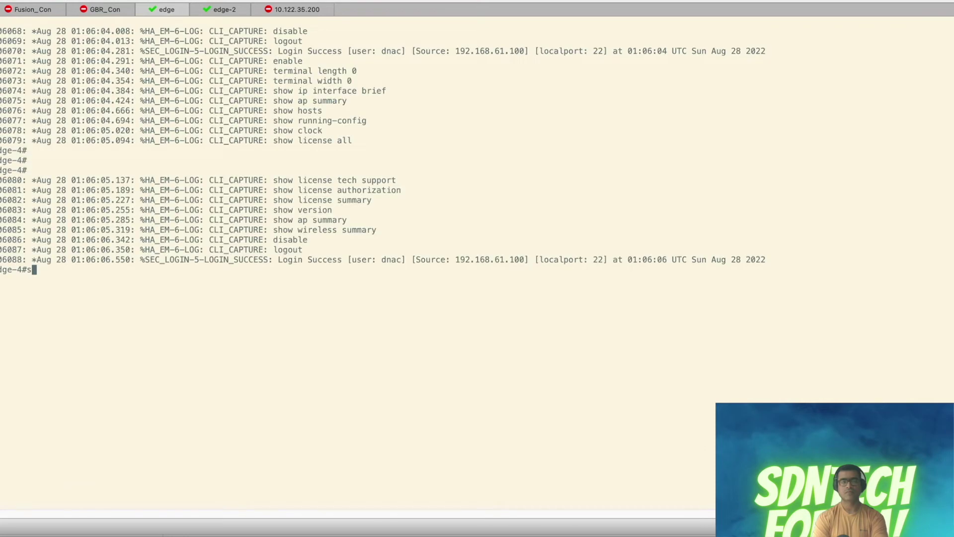
{"action": "type", "text": "sh snmp"}
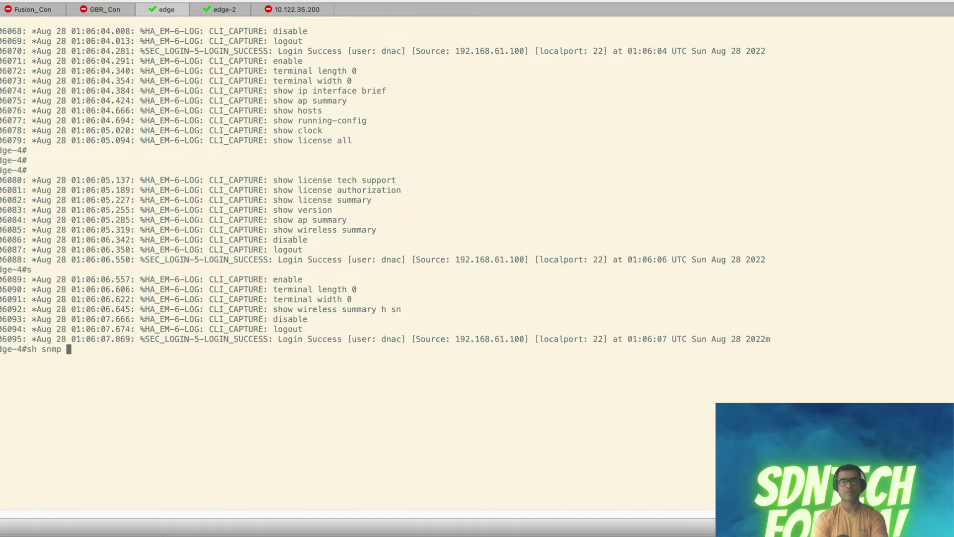
{"action": "type", "text": " user"}
{"action": "key", "text": "Return"}
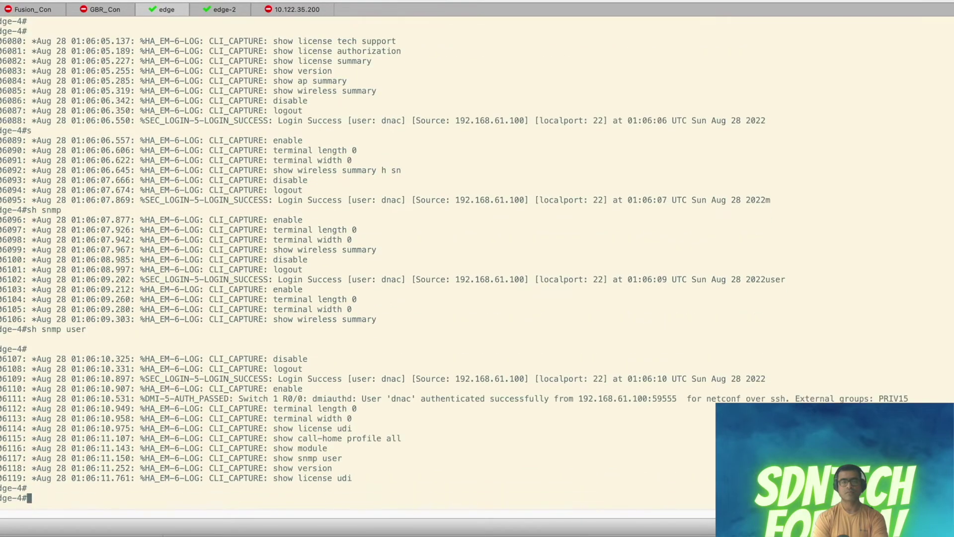
{"action": "key", "text": "Return"}
{"action": "key", "text": "Return"}
{"action": "key", "text": "Return"}
Step: Run 'sh run | i snmp' on edge-4, highlight the two community lines, and page through the output
{"action": "type", "text": "sh s"}
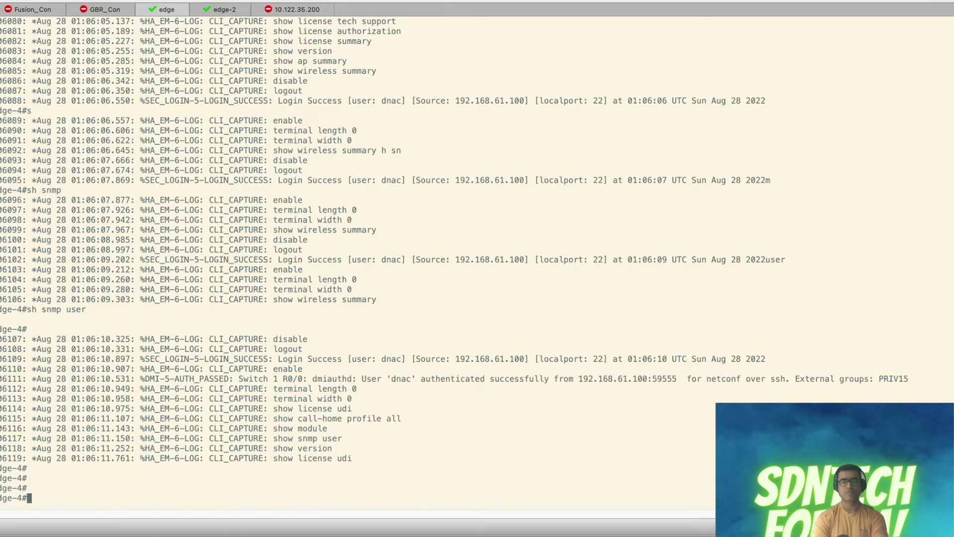
{"action": "type", "text": "nm"}
{"action": "key", "text": "Tab"}
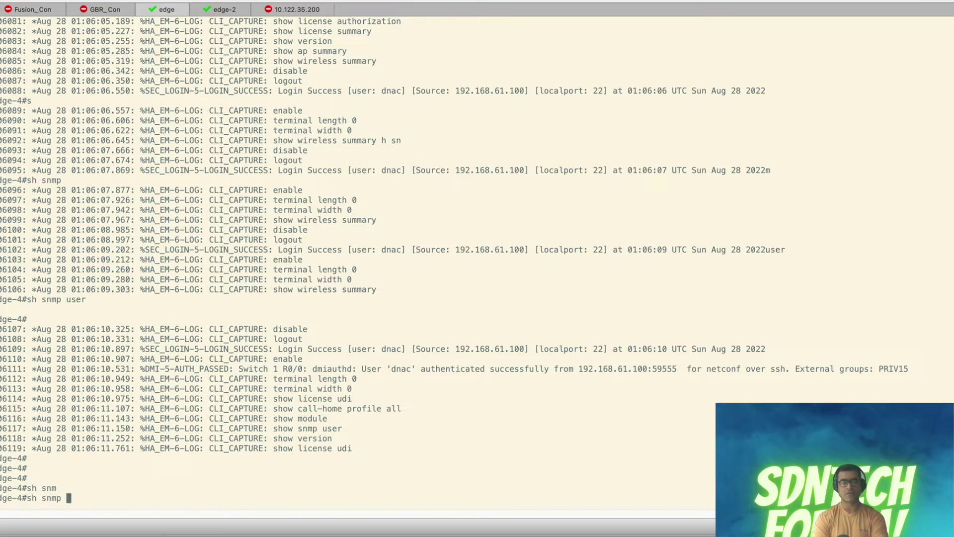
{"action": "key", "text": "BackSpace"}
{"action": "key", "text": "BackSpace"}
{"action": "key", "text": "BackSpace"}
{"action": "key", "text": "BackSpace"}
{"action": "key", "text": "BackSpace"}
{"action": "type", "text": "run | i snmp"}
{"action": "key", "text": "Return"}
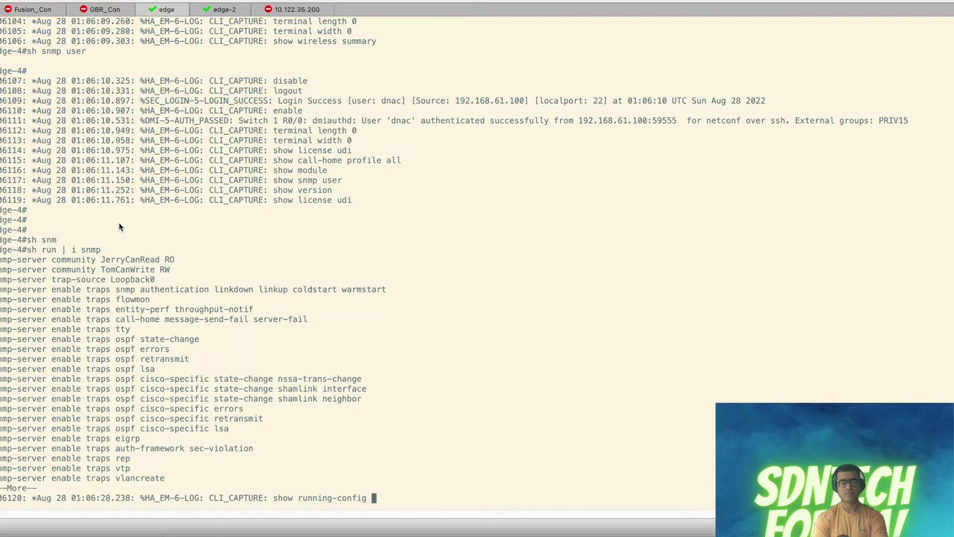
{"action": "left_click_drag", "start_coordinate": [180, 270], "coordinate": [1, 260]}
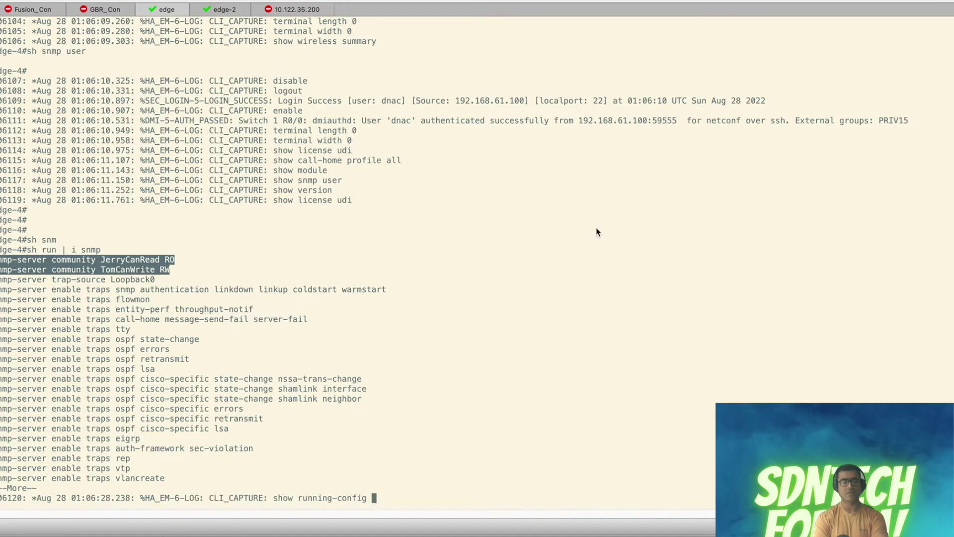
{"action": "key", "text": "space"}
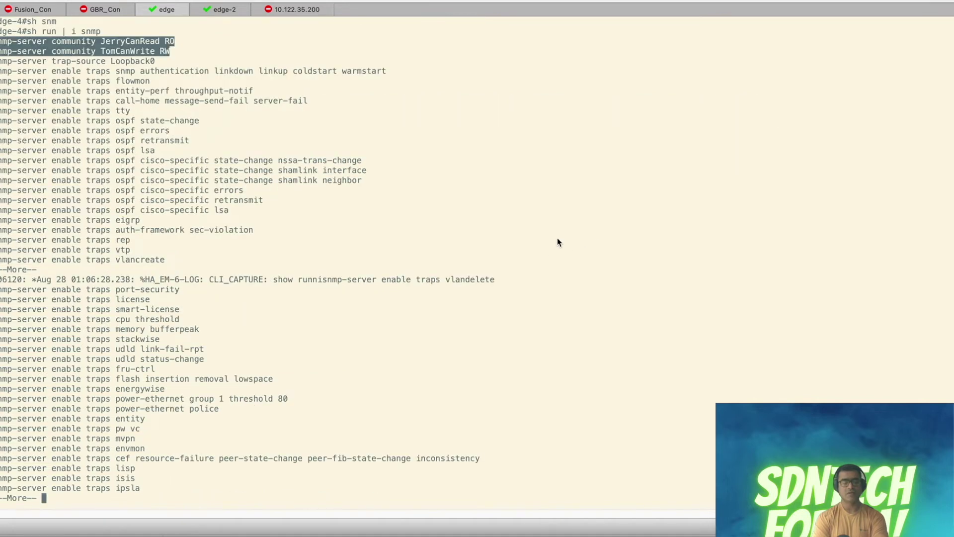
{"action": "key", "text": "space"}
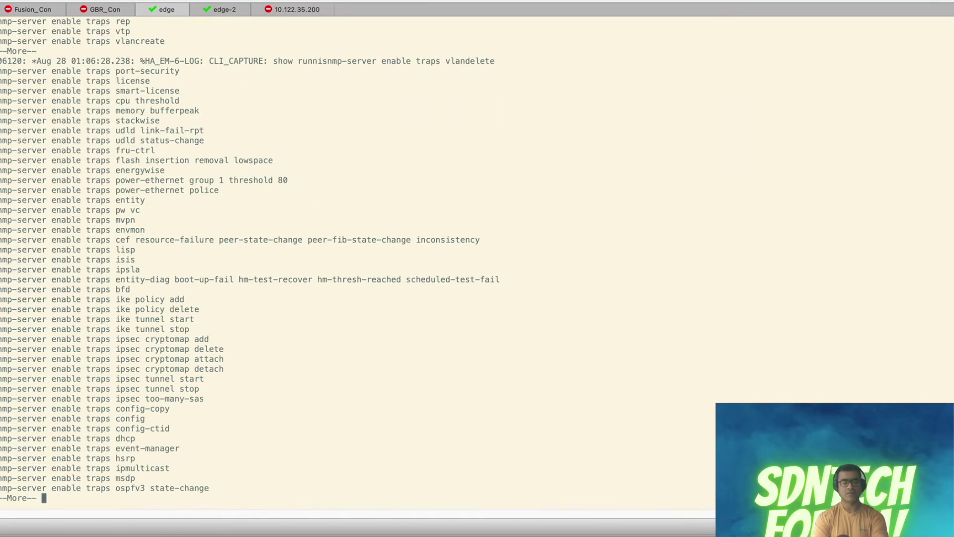
{"action": "key", "text": "space"}
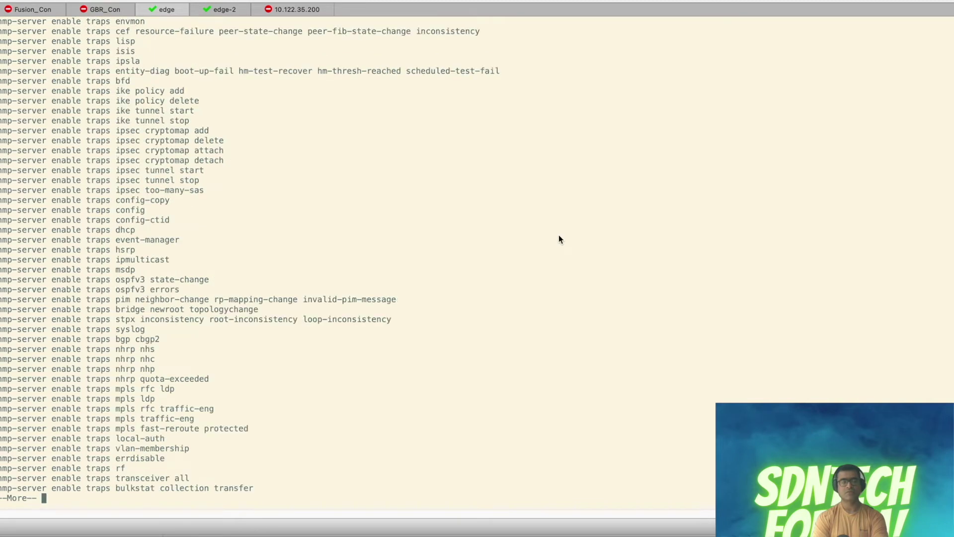
{"action": "key", "text": "space"}
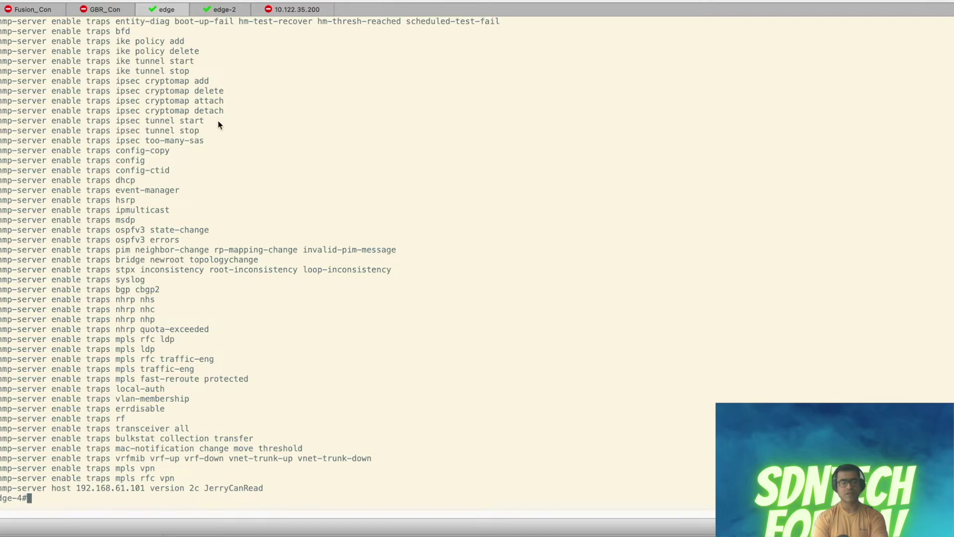
Step: On the edge-3 session, run 'sh run | i snmp' and highlight its two SNMP community lines
{"action": "left_click", "coordinate": [219, 10]}
{"action": "key", "text": "Return"}
{"action": "key", "text": "Return"}
{"action": "key", "text": "Return"}
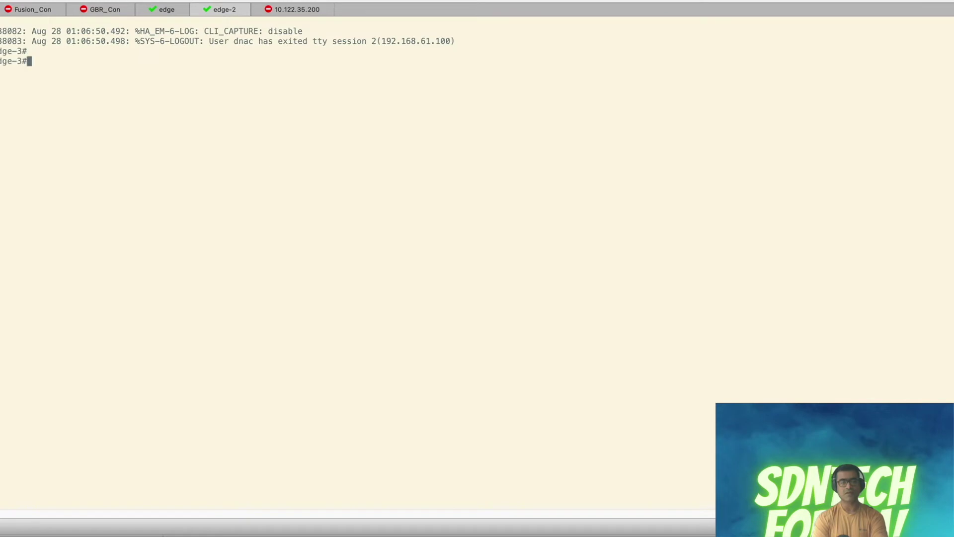
{"action": "type", "text": "sh run | i snm"}
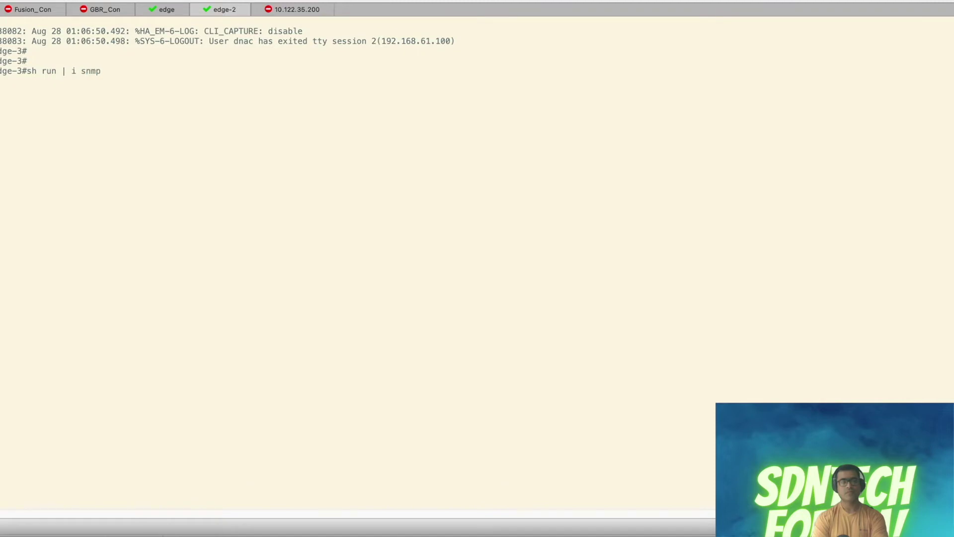
{"action": "type", "text": "p"}
{"action": "key", "text": "Return"}
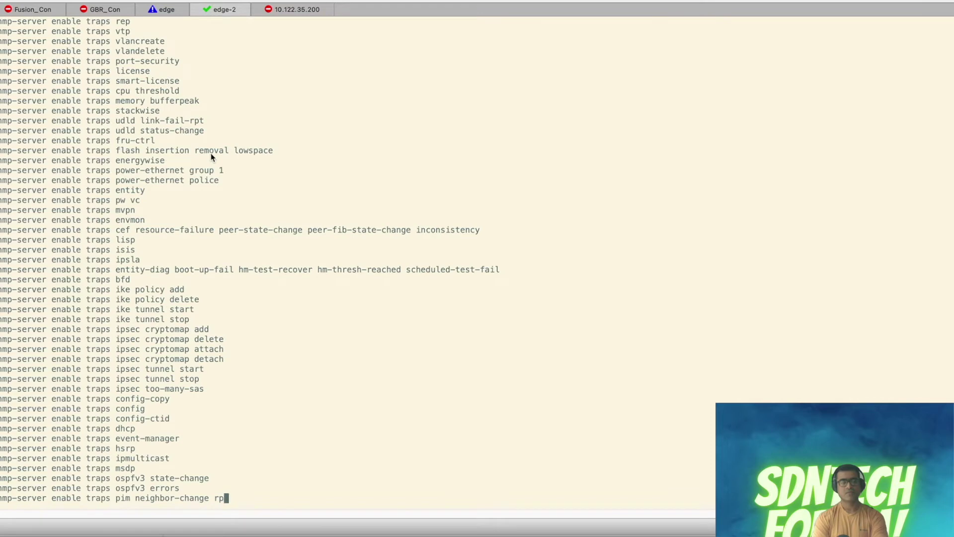
{"action": "scroll", "coordinate": [212, 155], "scroll_direction": "up", "scroll_amount": 10}
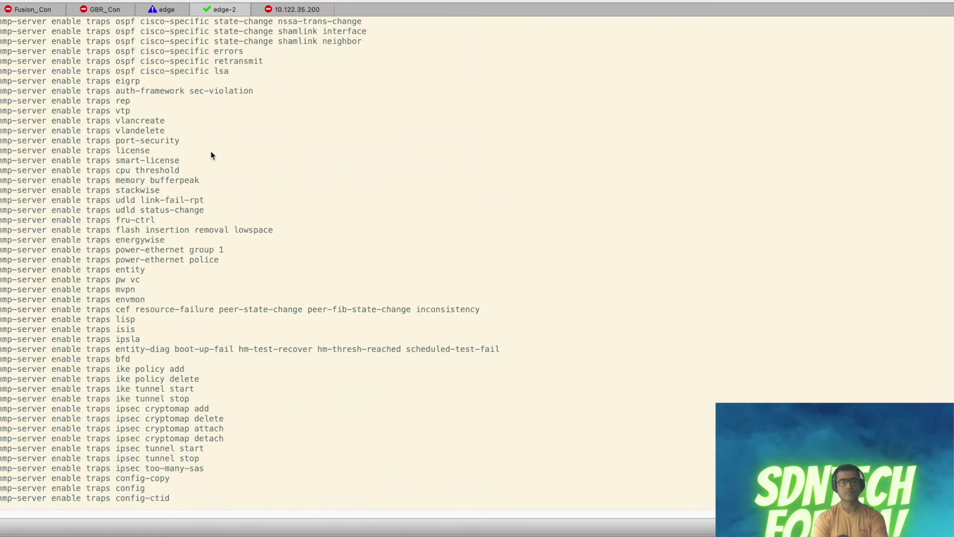
{"action": "scroll", "coordinate": [212, 155], "scroll_direction": "up", "scroll_amount": 8}
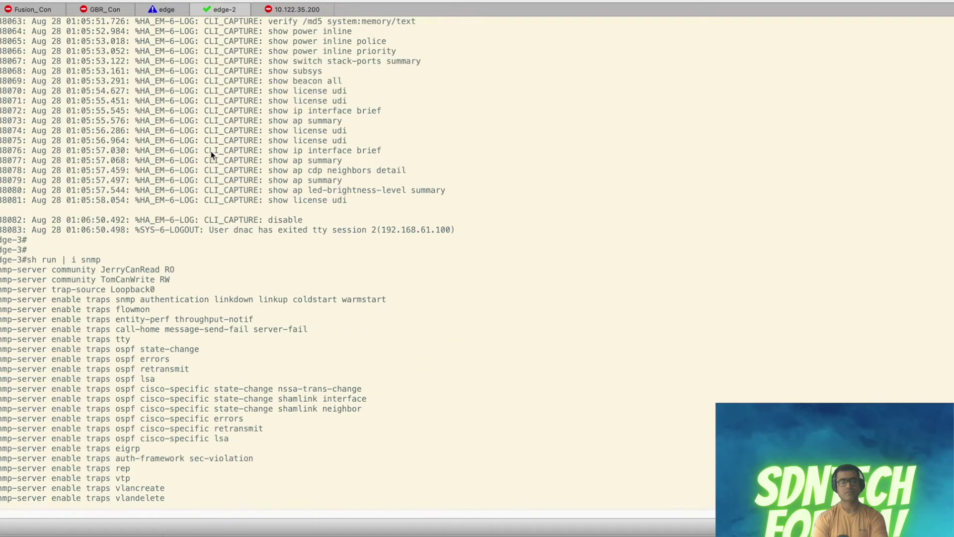
{"action": "left_click_drag", "start_coordinate": [174, 282], "coordinate": [2, 270]}
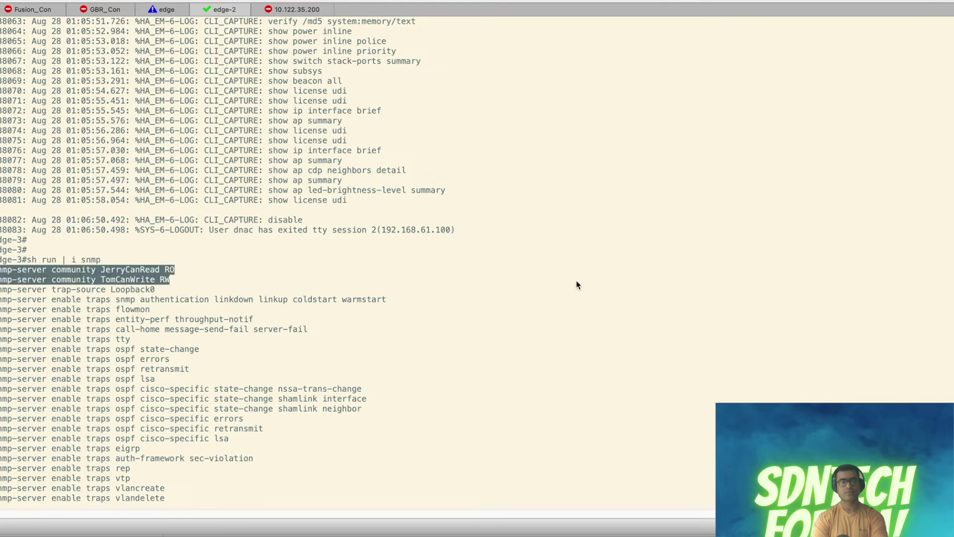
{"action": "scroll", "coordinate": [576, 285], "scroll_direction": "up", "scroll_amount": 5}
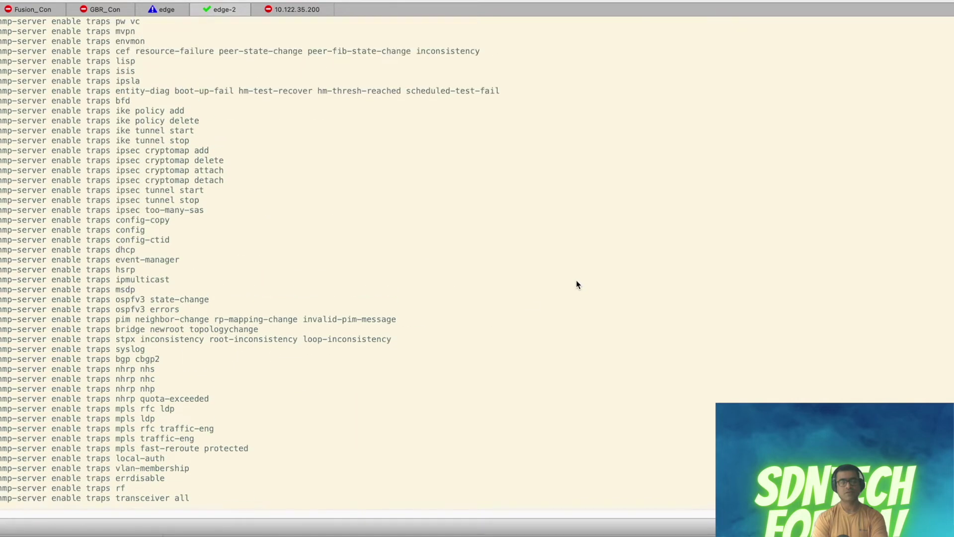
{"action": "scroll", "coordinate": [577, 285], "scroll_direction": "down", "scroll_amount": 4}
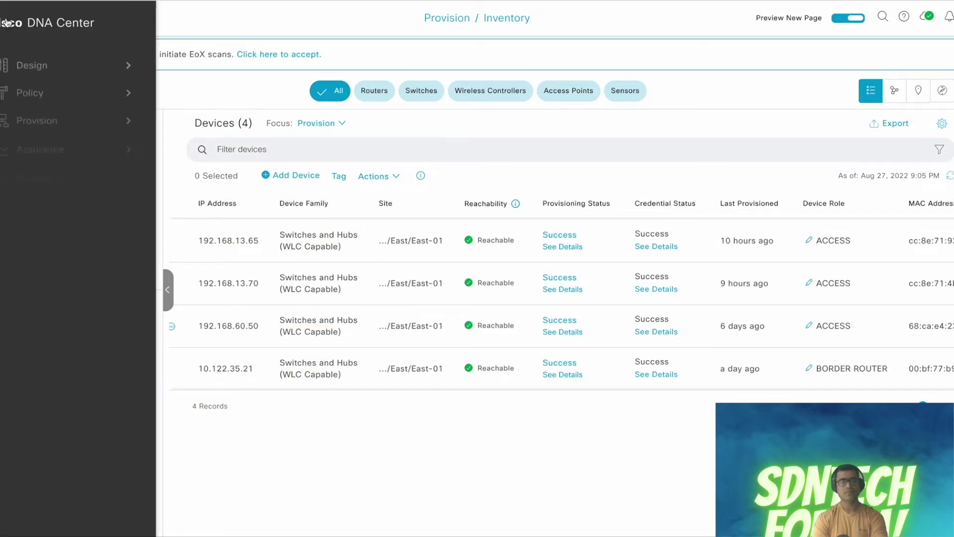
Step: Go to Design > Network Settings and show the Device Credentials tab
{"action": "mouse_move", "coordinate": [47, 65]}
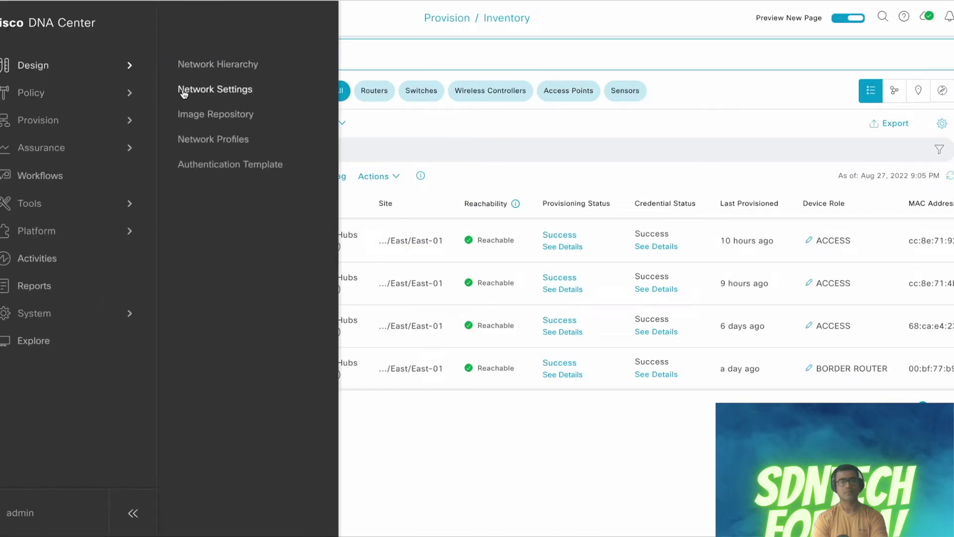
{"action": "left_click", "coordinate": [184, 91]}
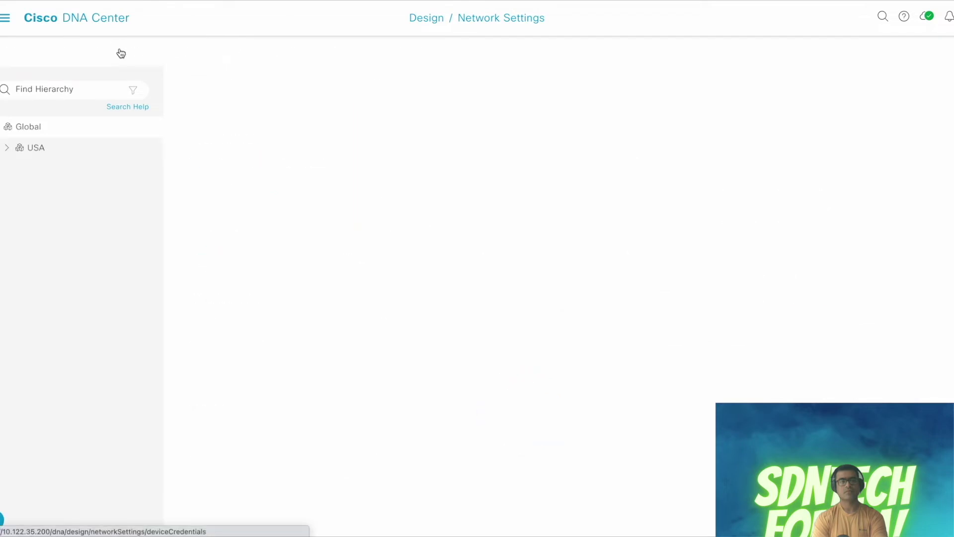
{"action": "left_click", "coordinate": [121, 53]}
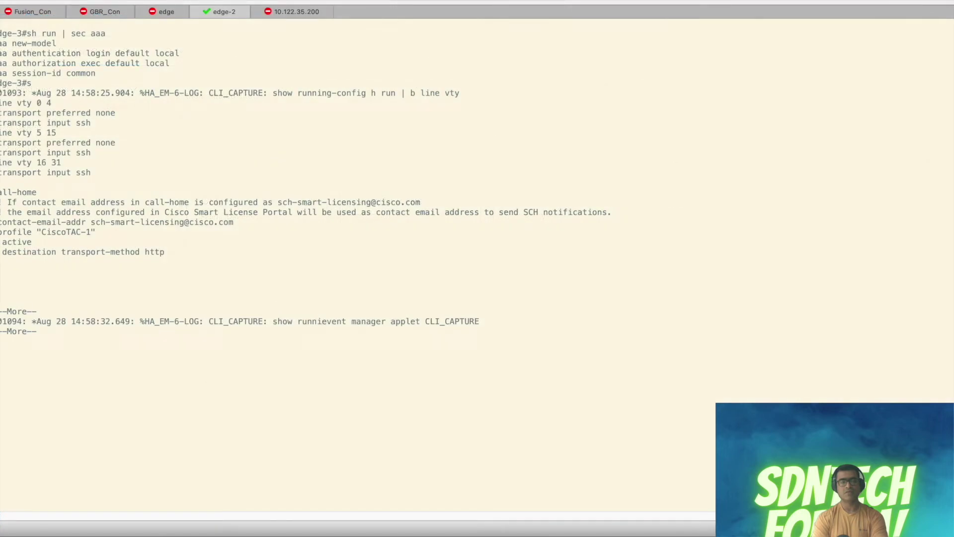
Step: Quit the --More-- output and enter the '!!! now provision Edge -3 !!!' remark at edge-3's prompt
{"action": "type", "text": "q"}
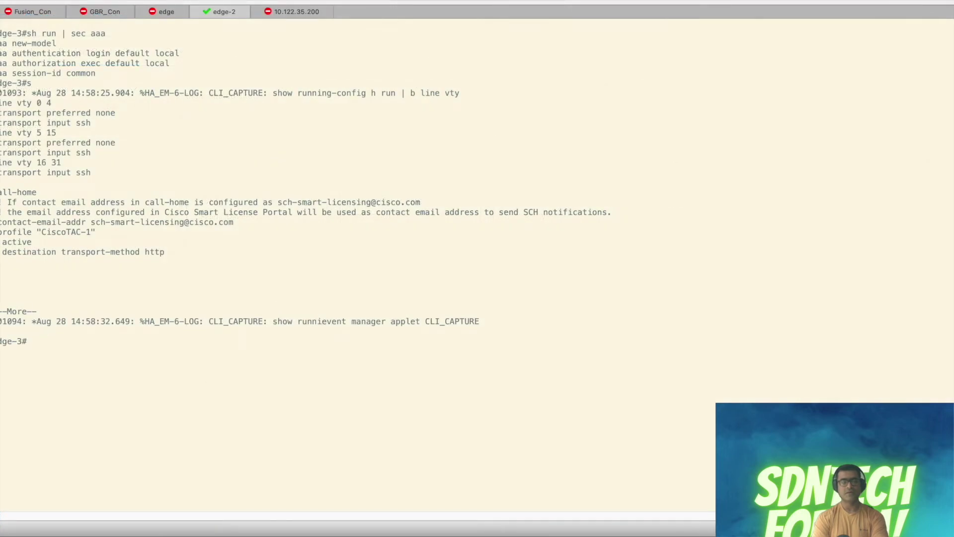
{"action": "type", "text": "!!!!!!!!!!!  now provision Edge -3 !!!!!!!"}
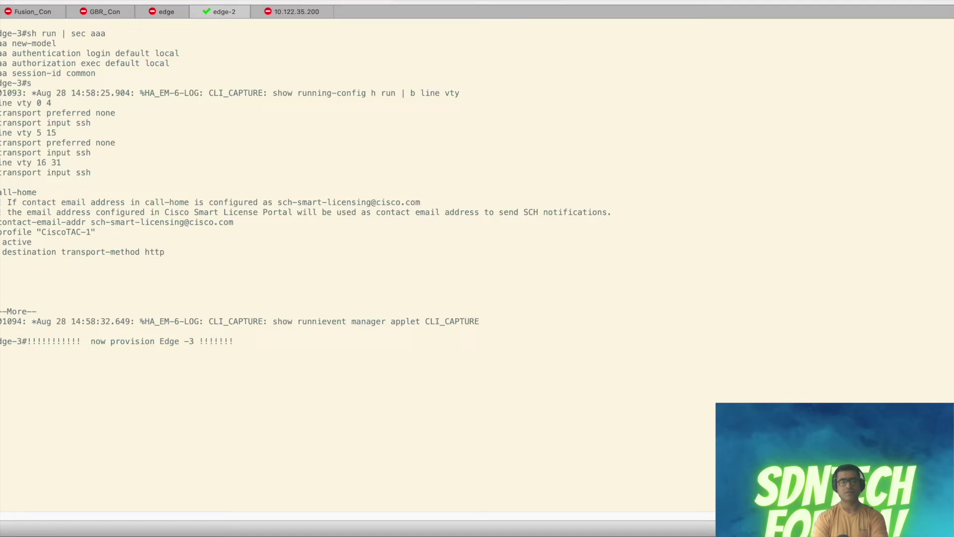
{"action": "type", "text": "!!!!!!!!"}
{"action": "key", "text": "Return"}
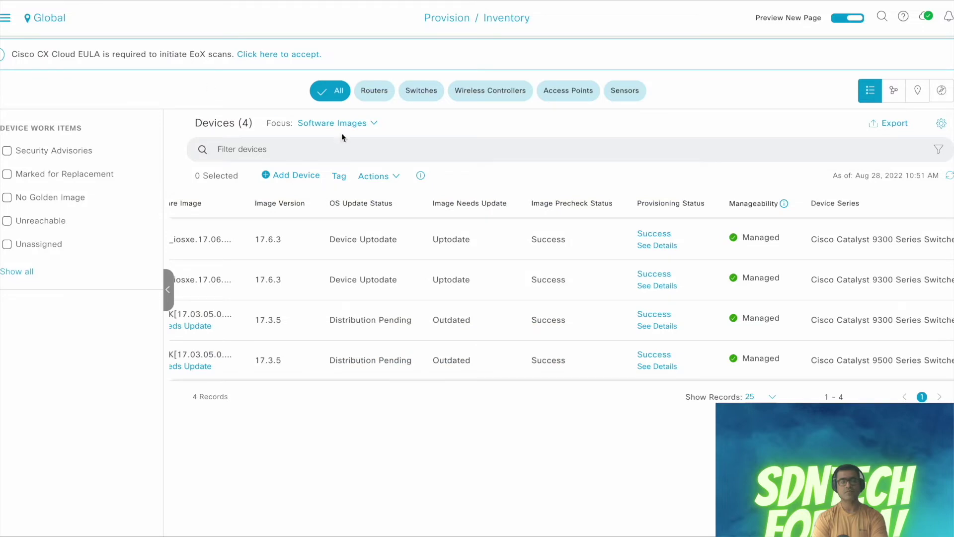
Step: Switch the inventory table focus to Provision and select edge-3
{"action": "scroll", "coordinate": [608, 267], "scroll_direction": "left", "scroll_amount": 10}
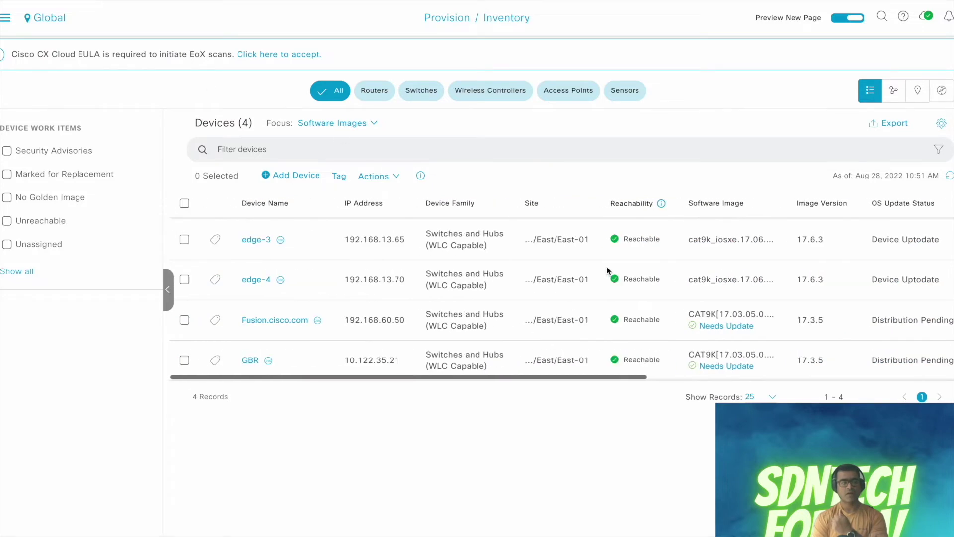
{"action": "left_click", "coordinate": [374, 125]}
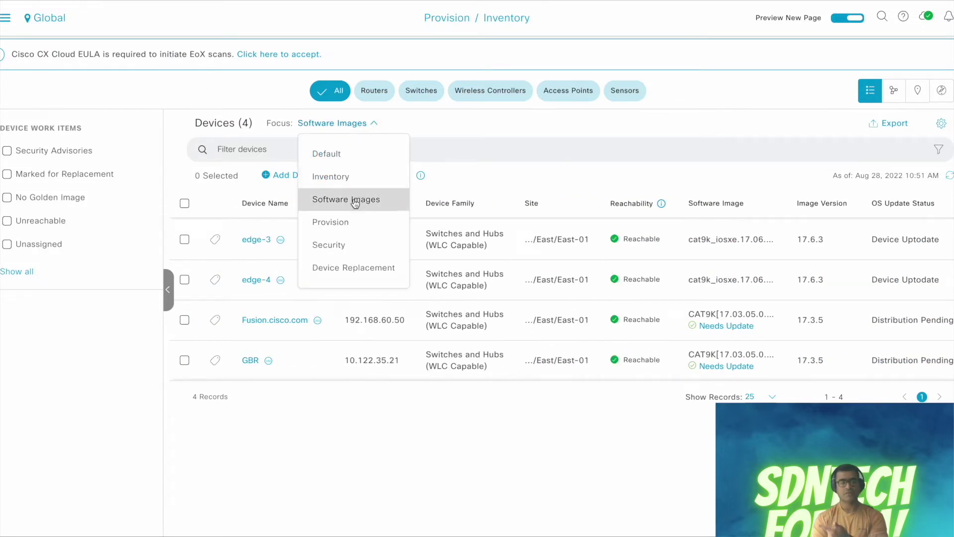
{"action": "left_click", "coordinate": [351, 221]}
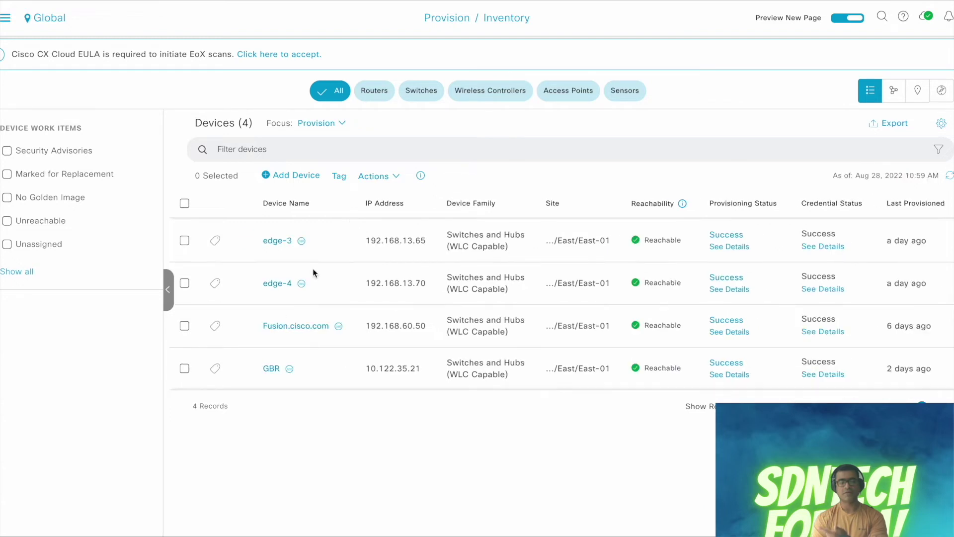
{"action": "left_click", "coordinate": [185, 240]}
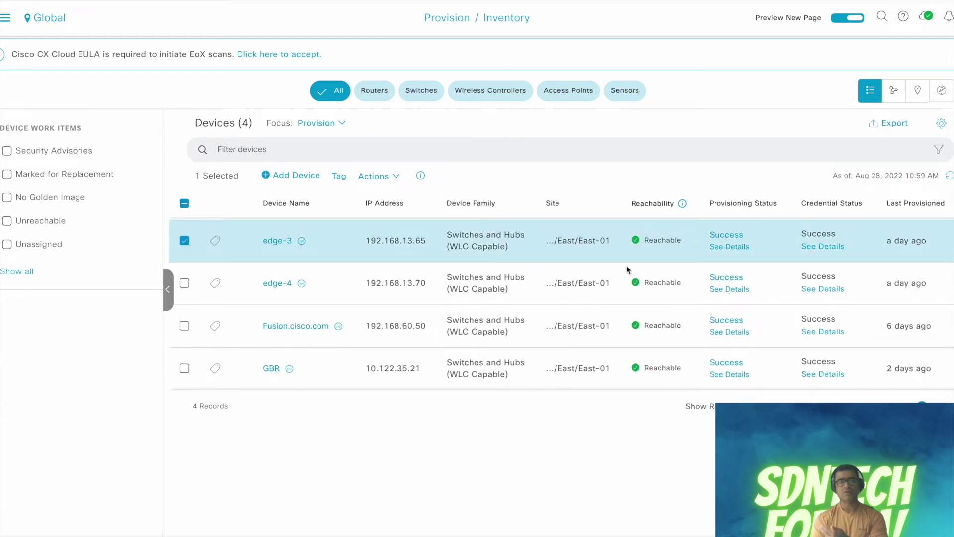
Step: Choose Actions > Provision > Provision Device for edge-3
{"action": "scroll", "coordinate": [626, 270], "scroll_direction": "right", "scroll_amount": 5}
{"action": "scroll", "coordinate": [626, 270], "scroll_direction": "left", "scroll_amount": 5}
{"action": "scroll", "coordinate": [629, 270], "scroll_direction": "right", "scroll_amount": 1}
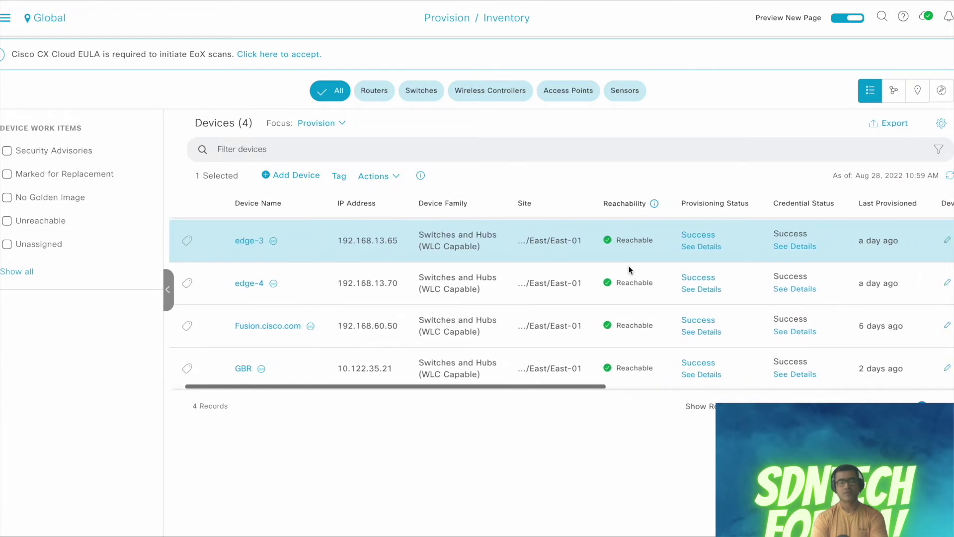
{"action": "scroll", "coordinate": [629, 270], "scroll_direction": "right", "scroll_amount": 10}
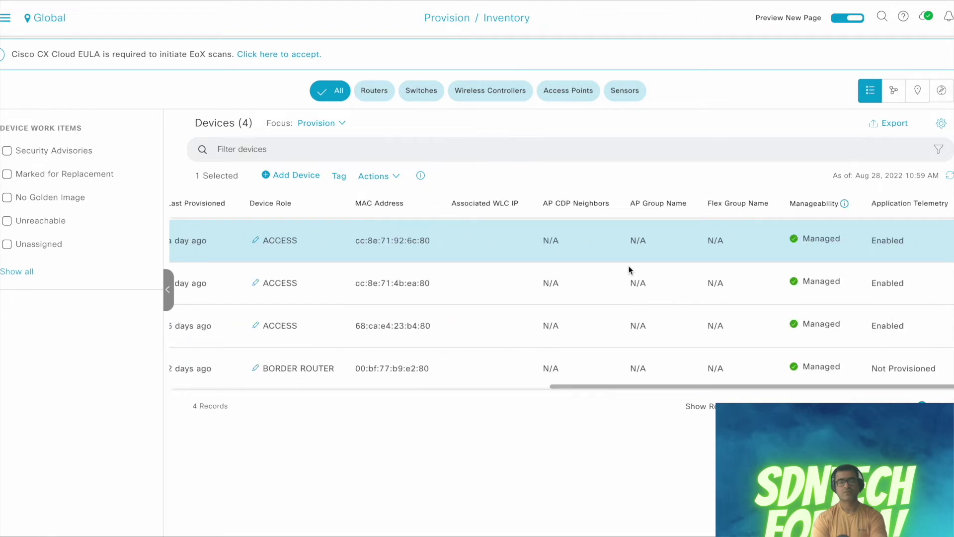
{"action": "scroll", "coordinate": [629, 270], "scroll_direction": "left", "scroll_amount": 8}
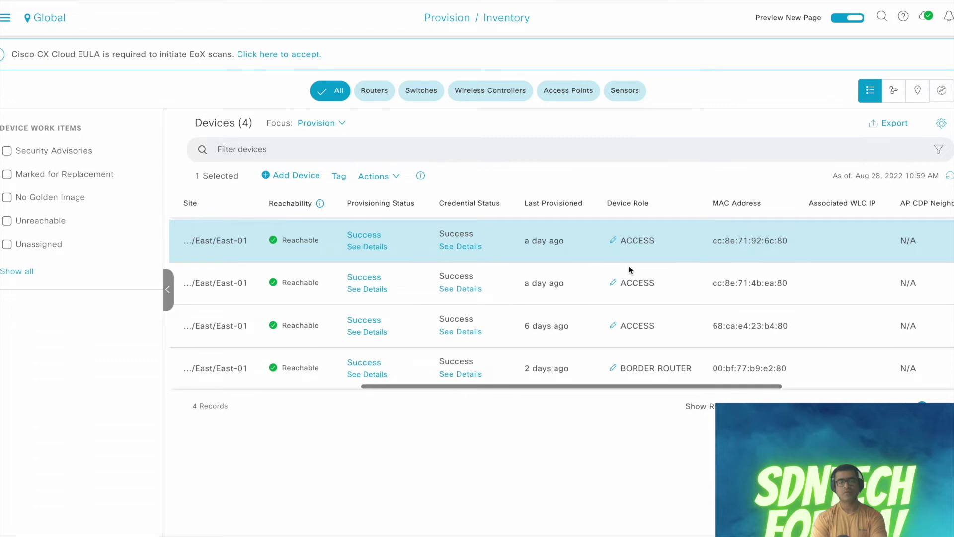
{"action": "scroll", "coordinate": [629, 270], "scroll_direction": "left", "scroll_amount": 8}
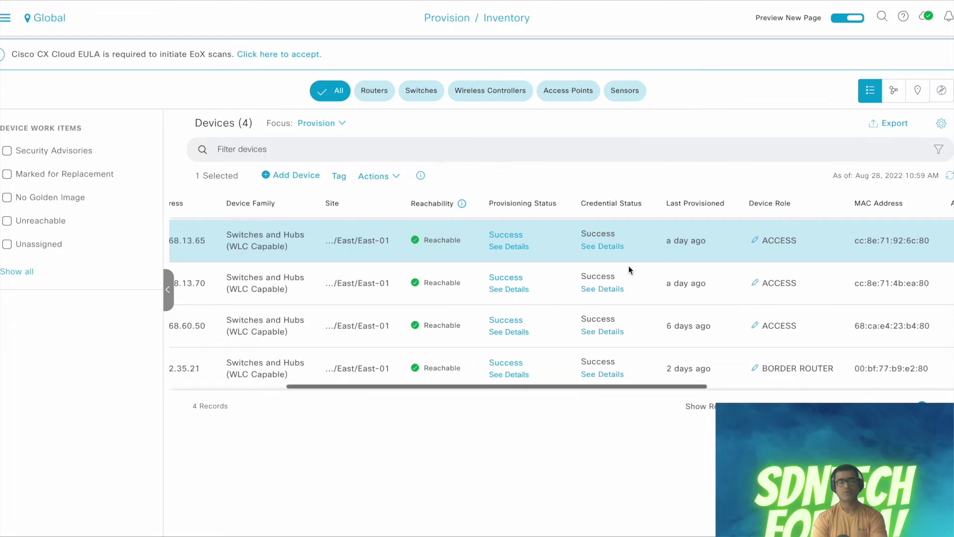
{"action": "left_click", "coordinate": [399, 175]}
{"action": "mouse_move", "coordinate": [408, 251]}
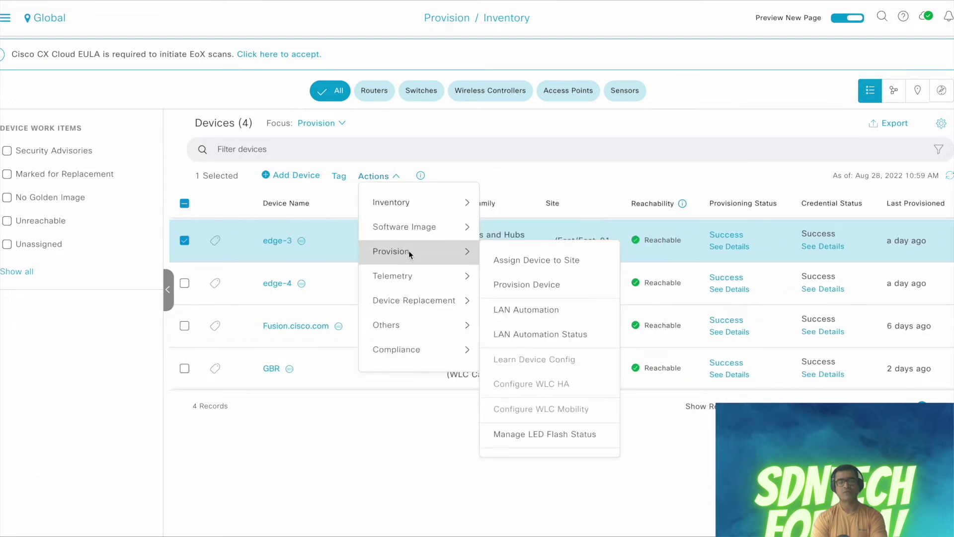
{"action": "left_click", "coordinate": [567, 284]}
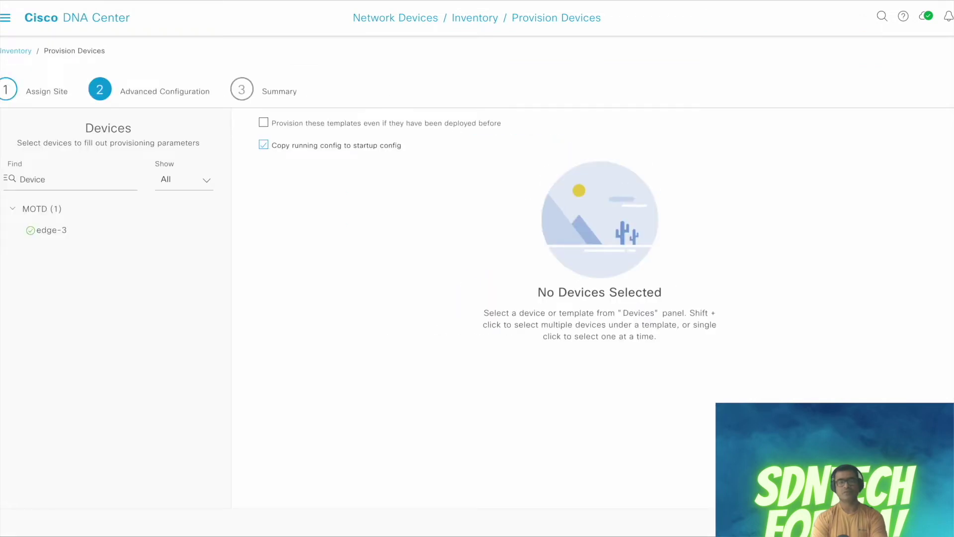
Step: Review edge-3's provisioning summary and deploy it as 'Generate configuration preview'
{"action": "scroll", "coordinate": [655, 299], "scroll_direction": "down", "scroll_amount": 2}
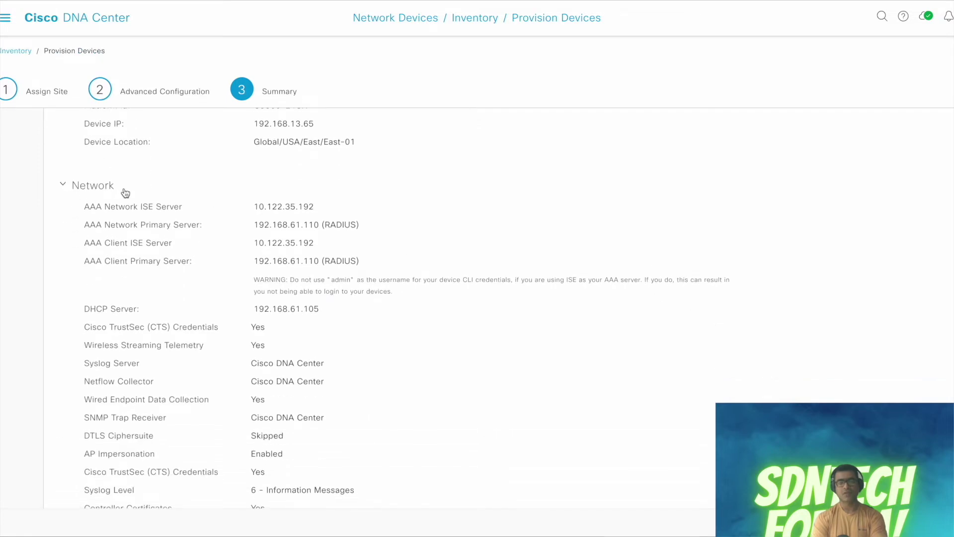
{"action": "left_click_drag", "start_coordinate": [125, 192], "coordinate": [62, 190]}
{"action": "scroll", "coordinate": [621, 308], "scroll_direction": "down", "scroll_amount": 2}
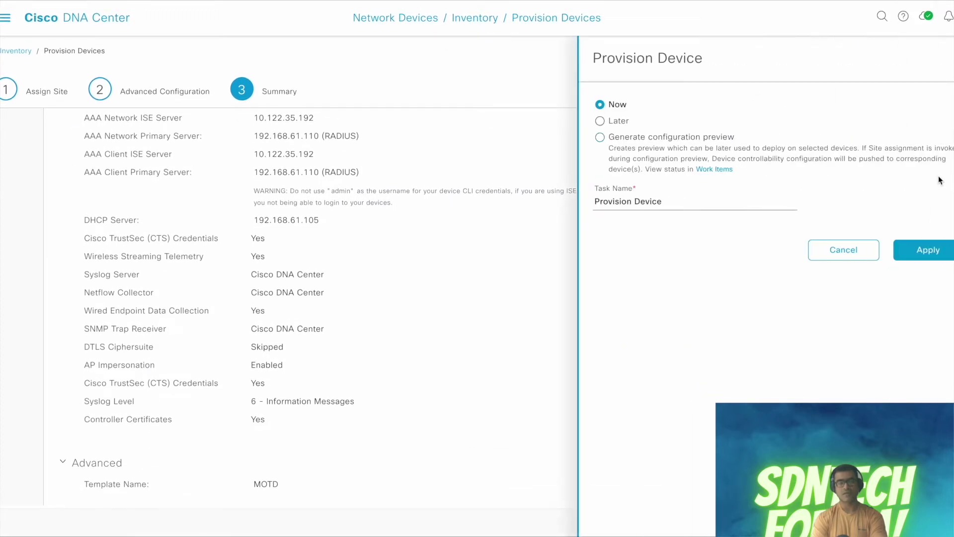
{"action": "left_click", "coordinate": [600, 137]}
{"action": "left_click", "coordinate": [927, 250]}
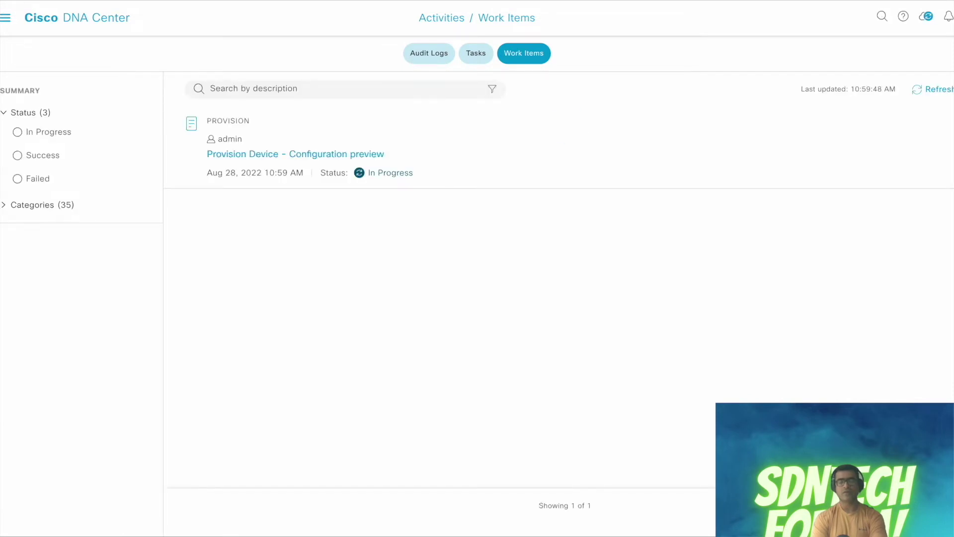
Step: Refresh Work Items until 'Provision Device - Configuration preview' shows Success
{"action": "left_click", "coordinate": [939, 88]}
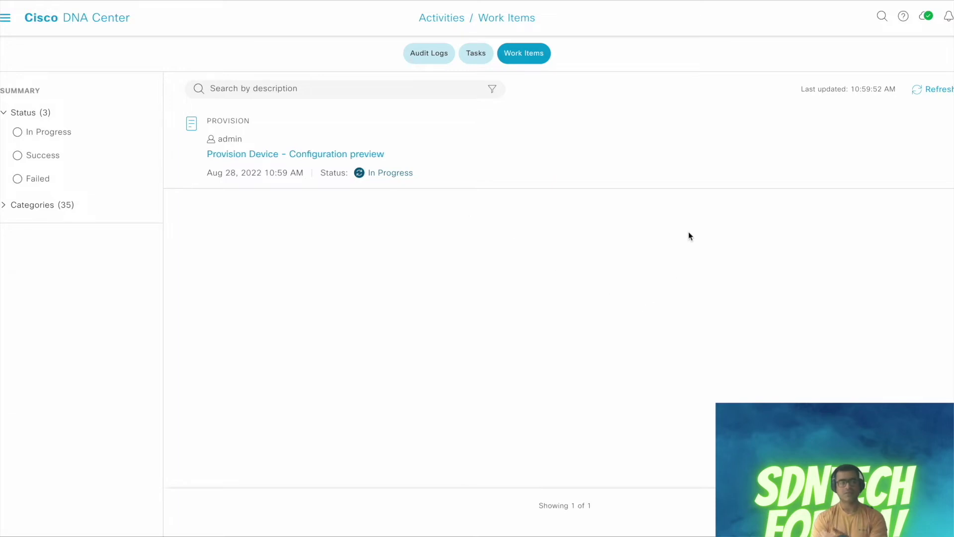
{"action": "left_click", "coordinate": [940, 90]}
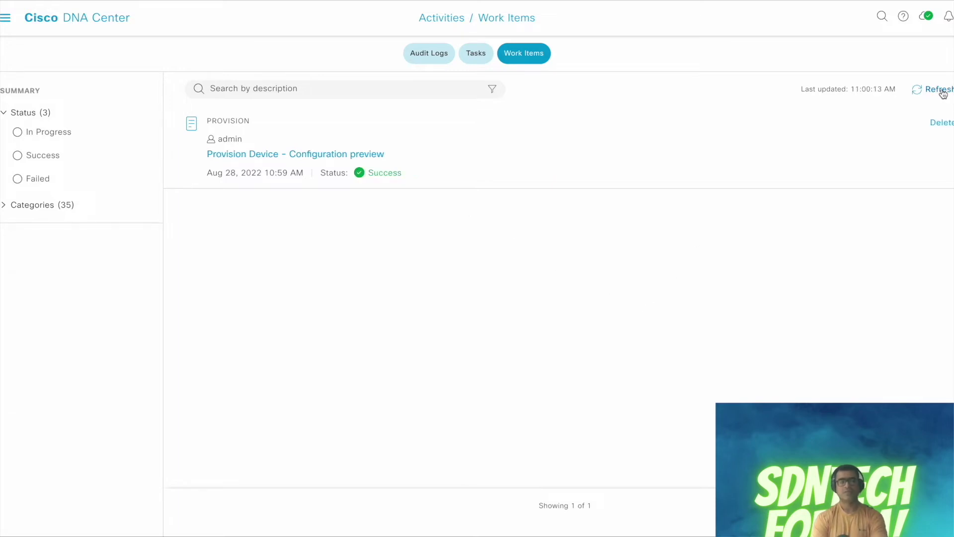
Step: Open the configuration preview work item and copy all of edge-3's previewed configuration text
{"action": "left_click", "coordinate": [335, 158]}
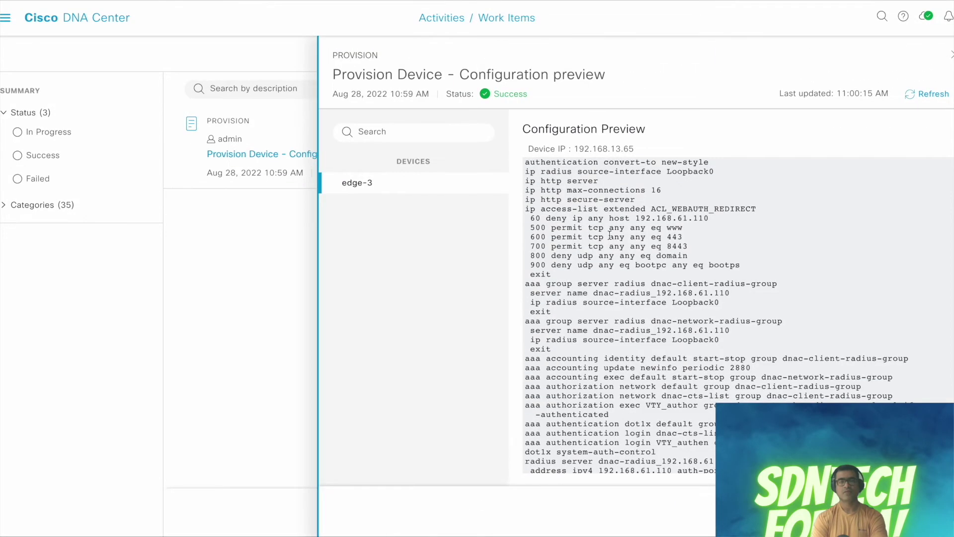
{"action": "scroll", "coordinate": [726, 312], "scroll_direction": "down", "scroll_amount": 5}
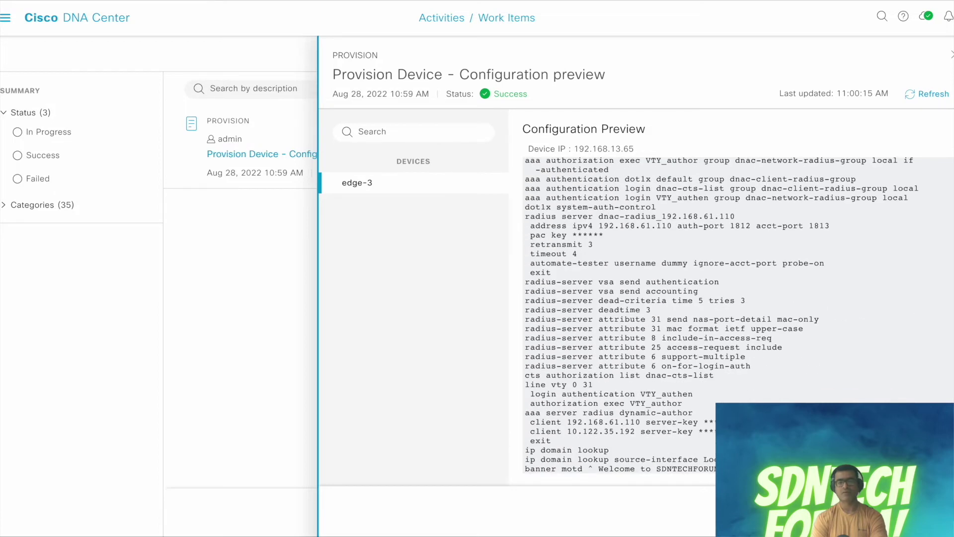
{"action": "left_click_drag", "start_coordinate": [646, 470], "coordinate": [547, 102]}
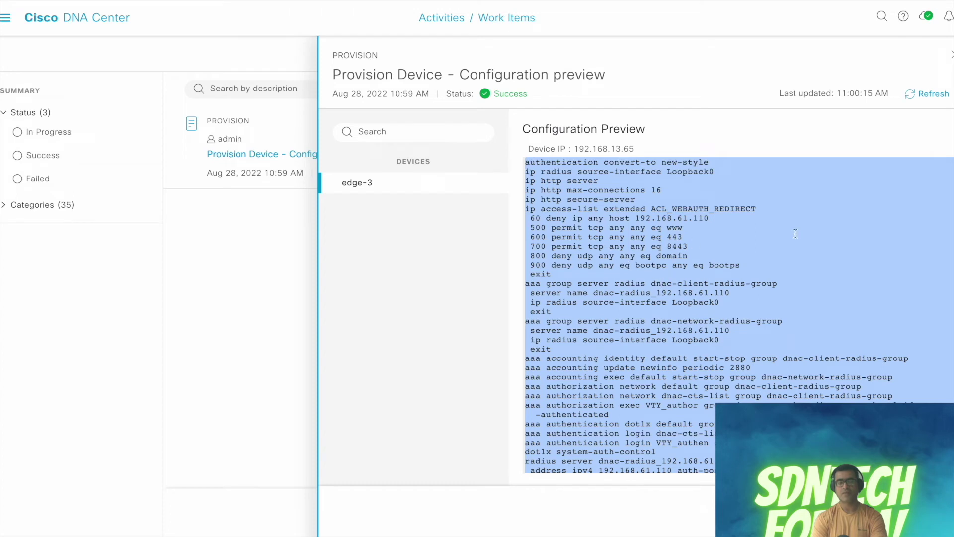
{"action": "right_click", "coordinate": [778, 273]}
{"action": "left_click", "coordinate": [810, 296]}
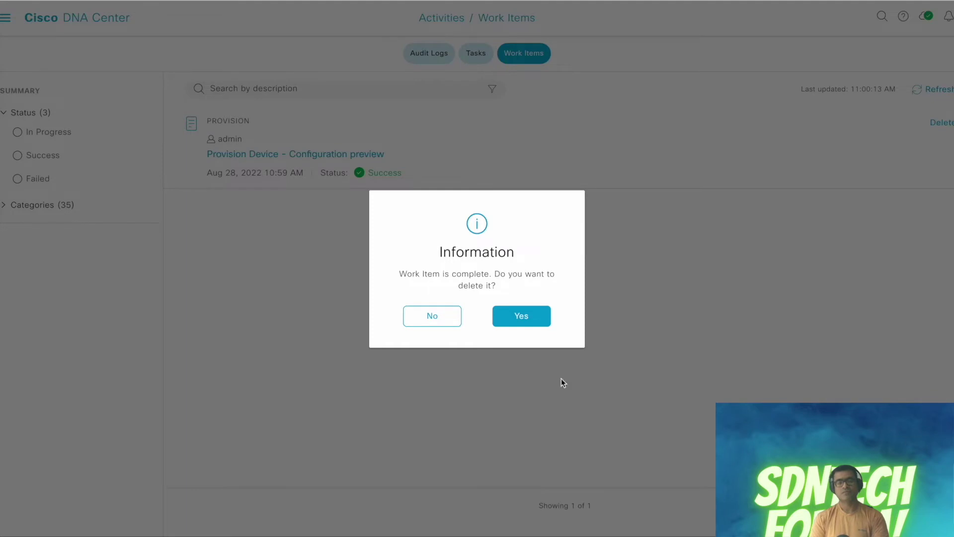
Step: Delete the completed preview work item and refresh edge-3's running Provision Device(s) task
{"action": "left_click", "coordinate": [522, 316]}
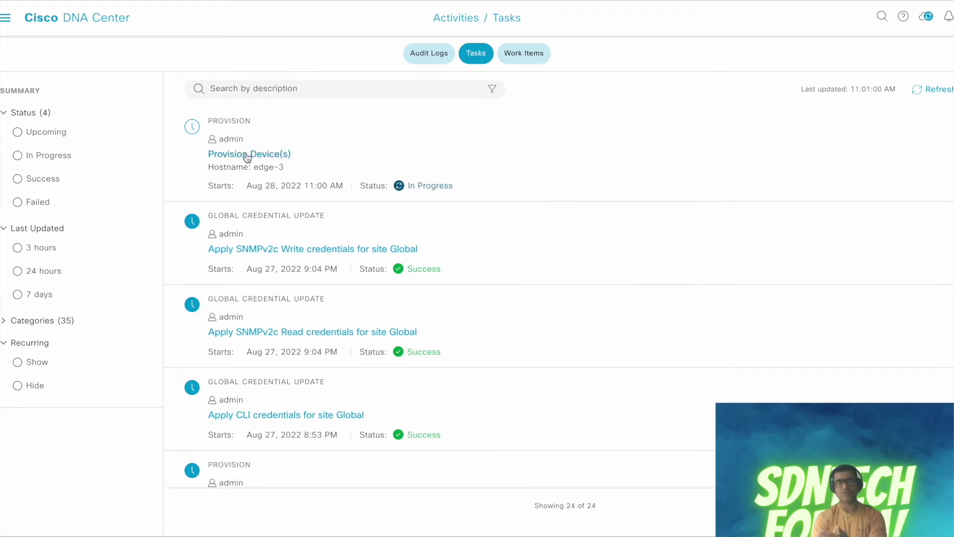
{"action": "left_click", "coordinate": [247, 154]}
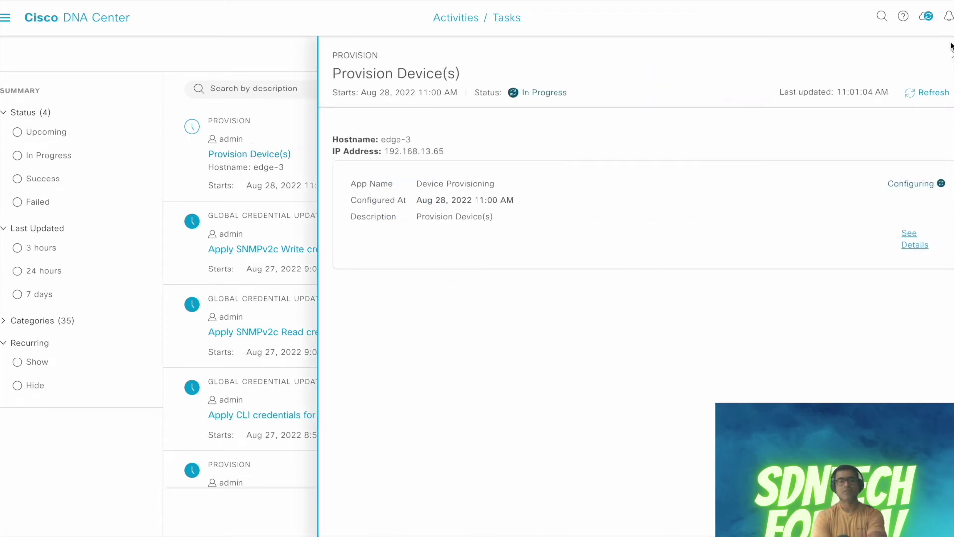
{"action": "left_click", "coordinate": [934, 93]}
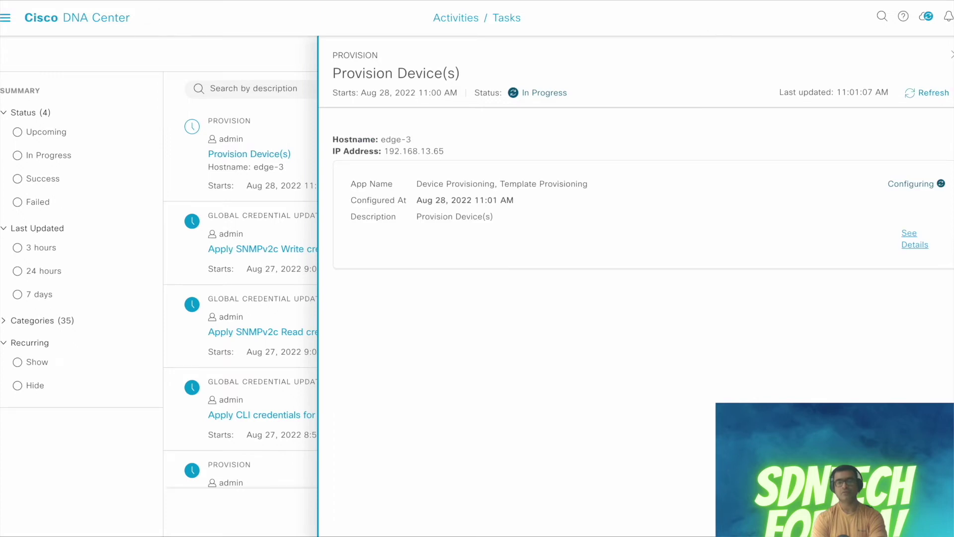
{"action": "key", "text": "super+Tab"}
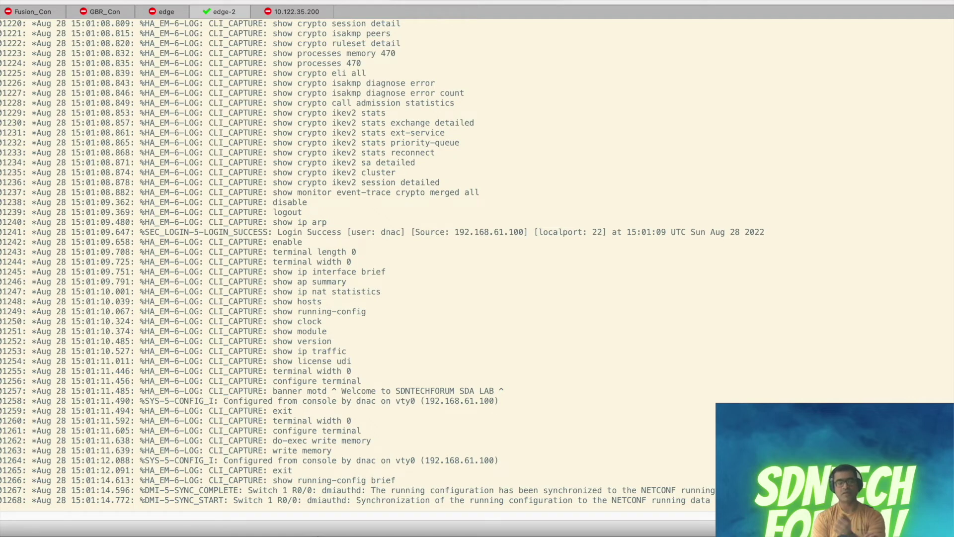
Step: Highlight the 'banner motd ^ Welcome to SDNTECHFORUM SDA LAB ^' CLI_CAPTURE line in the console log
{"action": "left_click_drag", "start_coordinate": [504, 381], "coordinate": [253, 378]}
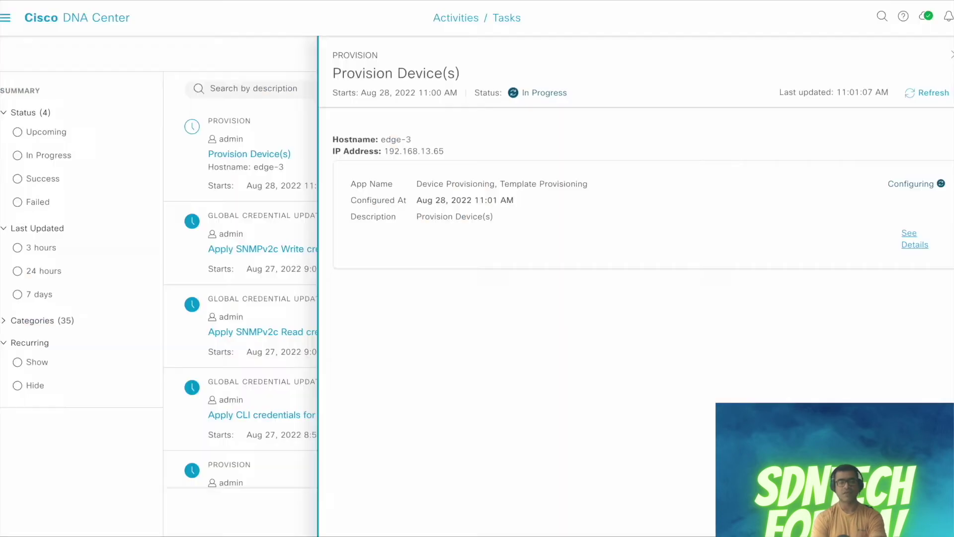
Step: Refresh edge-3's provisioning task and expand its workflow steps and network intent deployment details
{"action": "left_click", "coordinate": [938, 95]}
{"action": "left_click", "coordinate": [912, 244]}
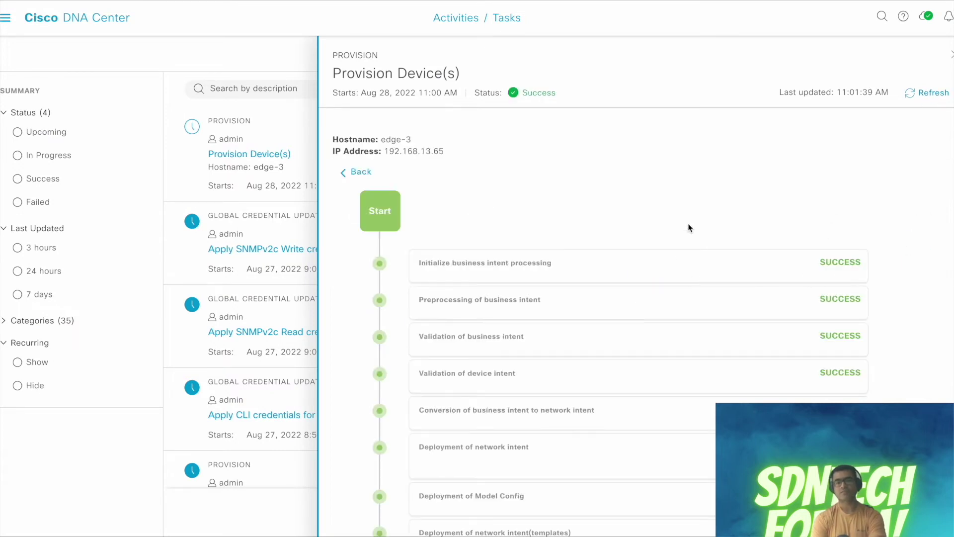
{"action": "scroll", "coordinate": [688, 228], "scroll_direction": "down", "scroll_amount": 2}
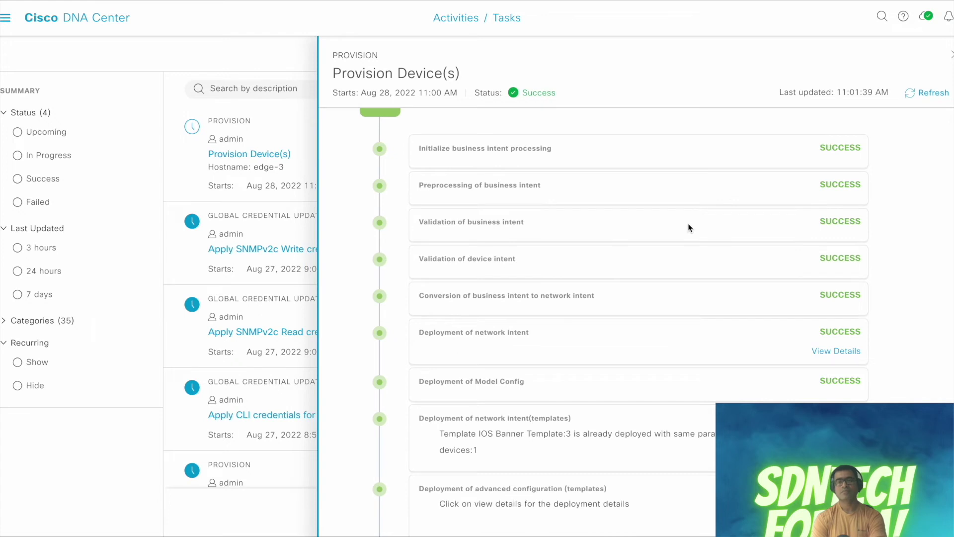
{"action": "scroll", "coordinate": [688, 223], "scroll_direction": "down", "scroll_amount": 2}
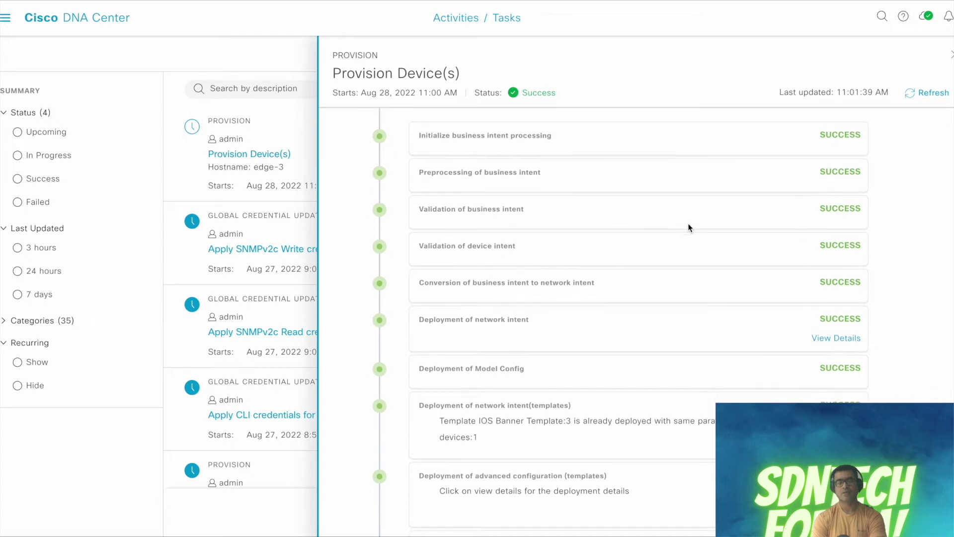
{"action": "left_click", "coordinate": [824, 265]}
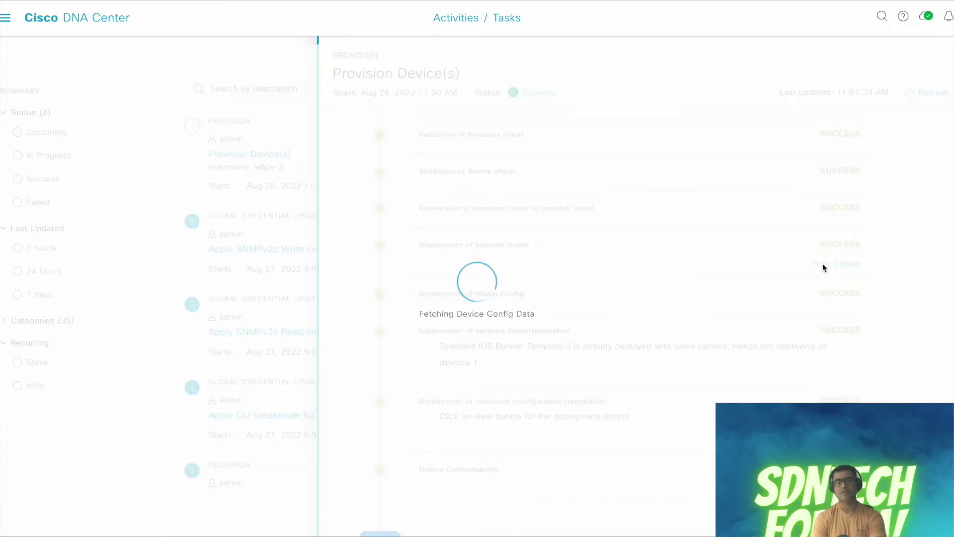
{"action": "scroll", "coordinate": [798, 311], "scroll_direction": "down", "scroll_amount": 1}
{"action": "scroll", "coordinate": [798, 315], "scroll_direction": "down", "scroll_amount": 2}
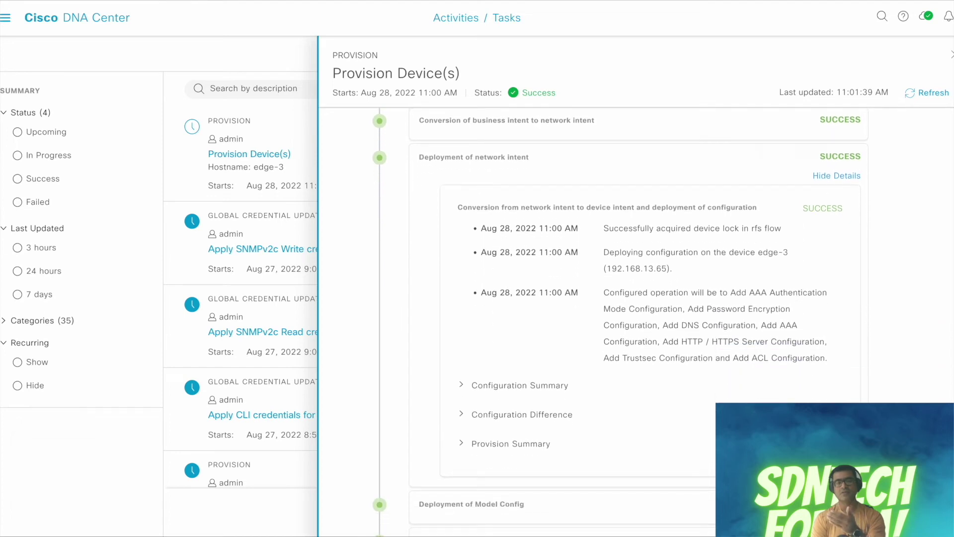
Step: Expand Configuration Summary, Configuration Difference and Provision Summary, reviewing every SUCCESS step down to End
{"action": "left_click", "coordinate": [461, 325]}
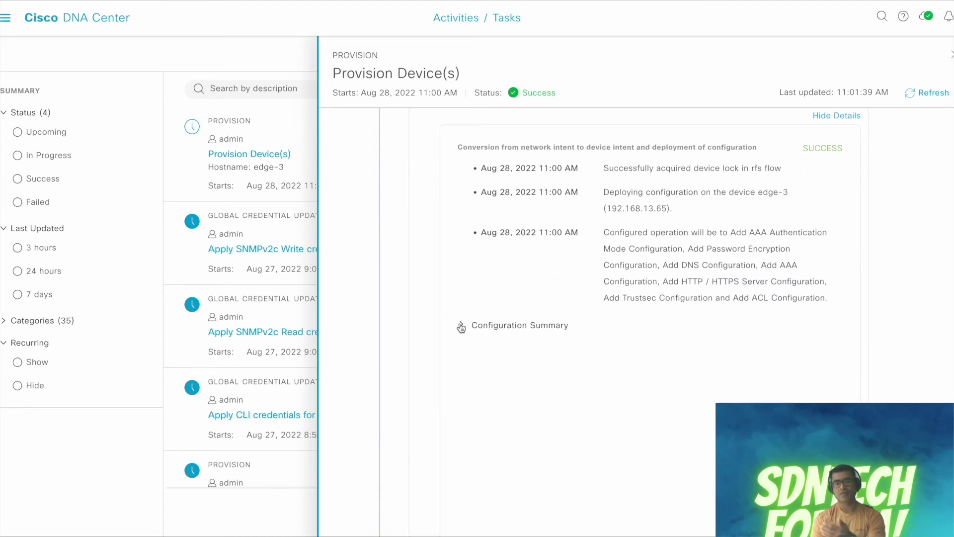
{"action": "scroll", "coordinate": [563, 309], "scroll_direction": "down", "scroll_amount": 2}
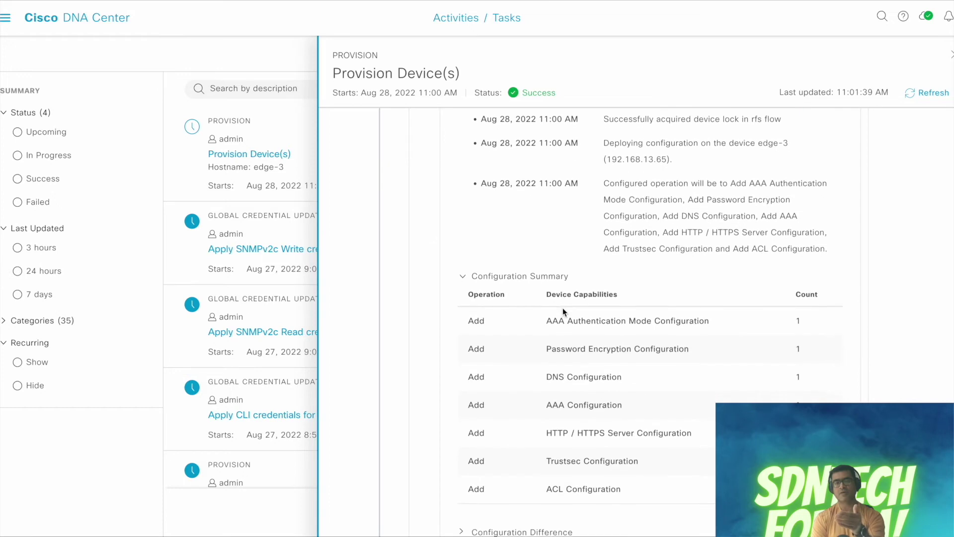
{"action": "scroll", "coordinate": [563, 308], "scroll_direction": "down", "scroll_amount": 2}
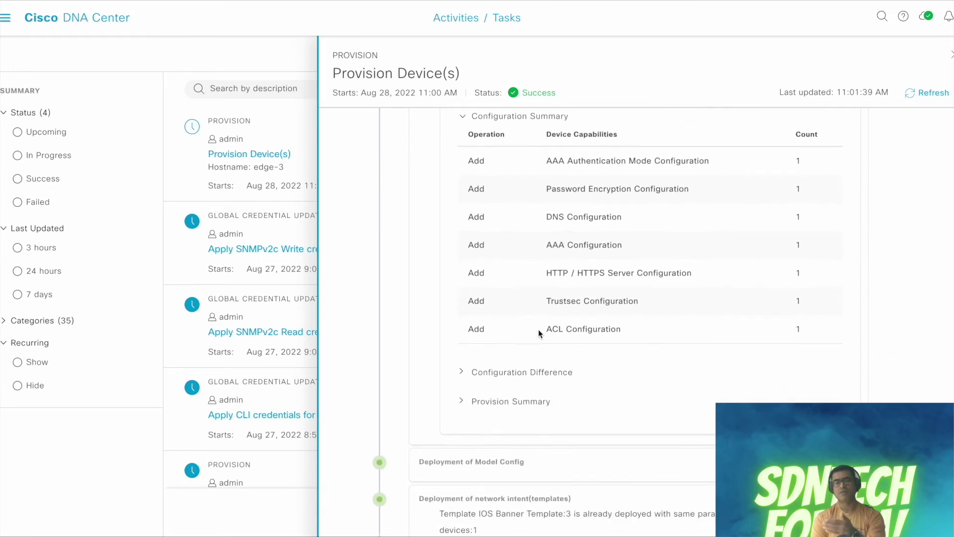
{"action": "left_click", "coordinate": [463, 372]}
{"action": "scroll", "coordinate": [465, 398], "scroll_direction": "down", "scroll_amount": 2}
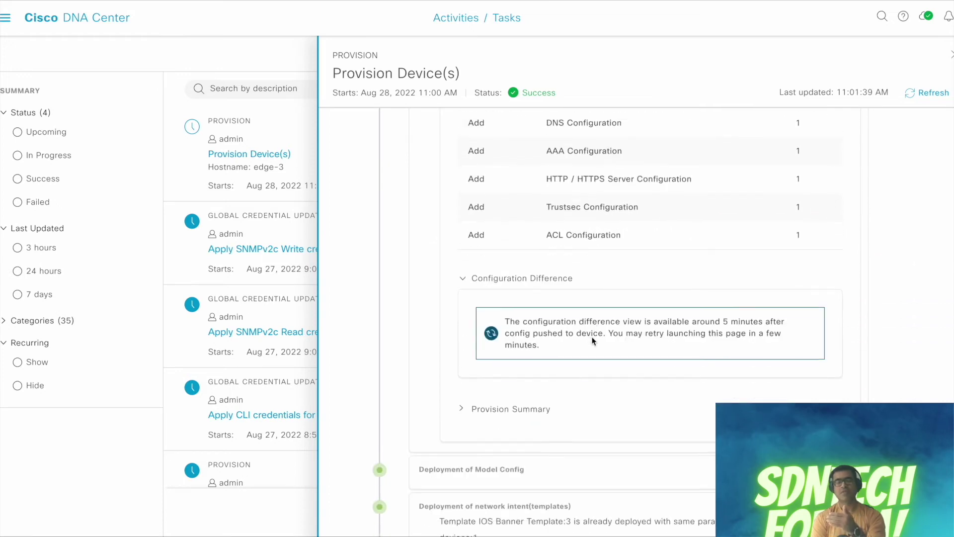
{"action": "left_click", "coordinate": [470, 387]}
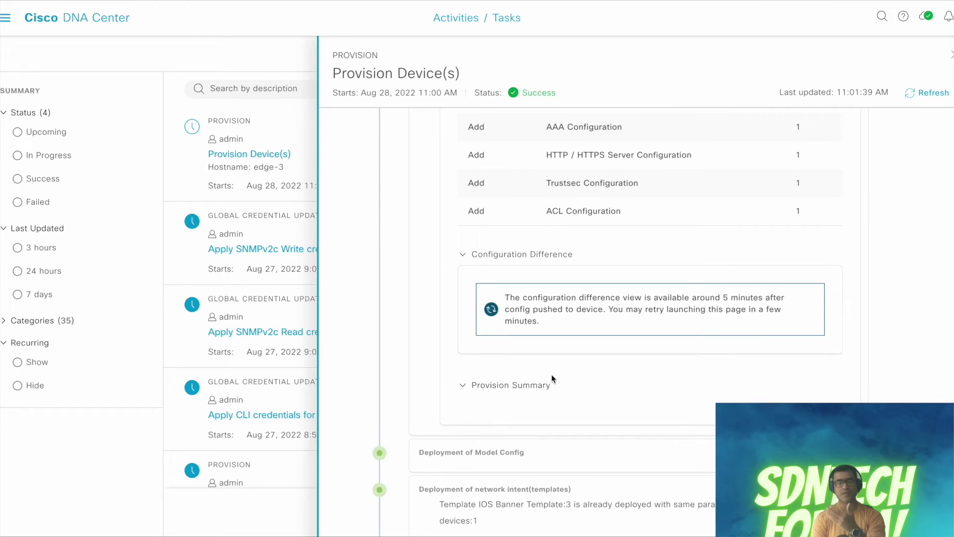
{"action": "scroll", "coordinate": [544, 381], "scroll_direction": "down", "scroll_amount": 3}
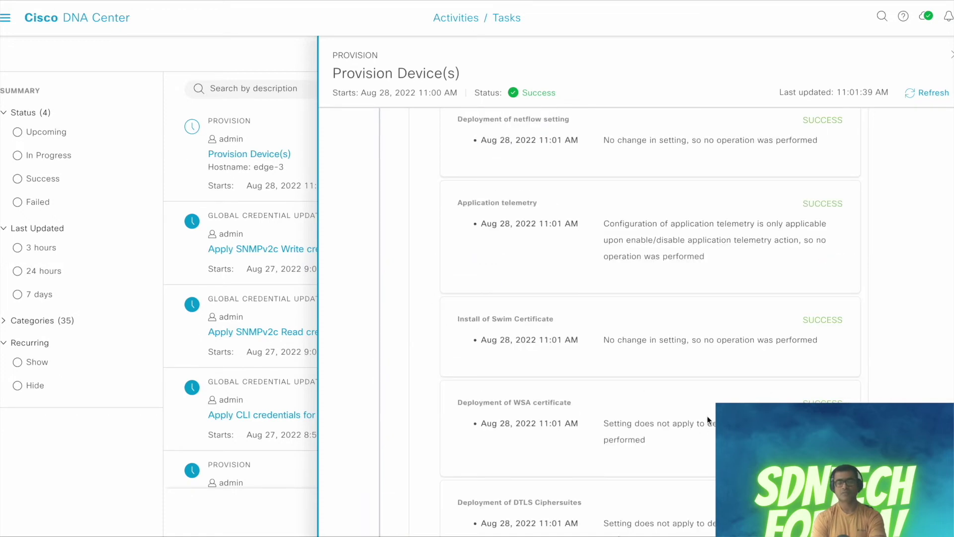
{"action": "scroll", "coordinate": [709, 420], "scroll_direction": "down", "scroll_amount": 5}
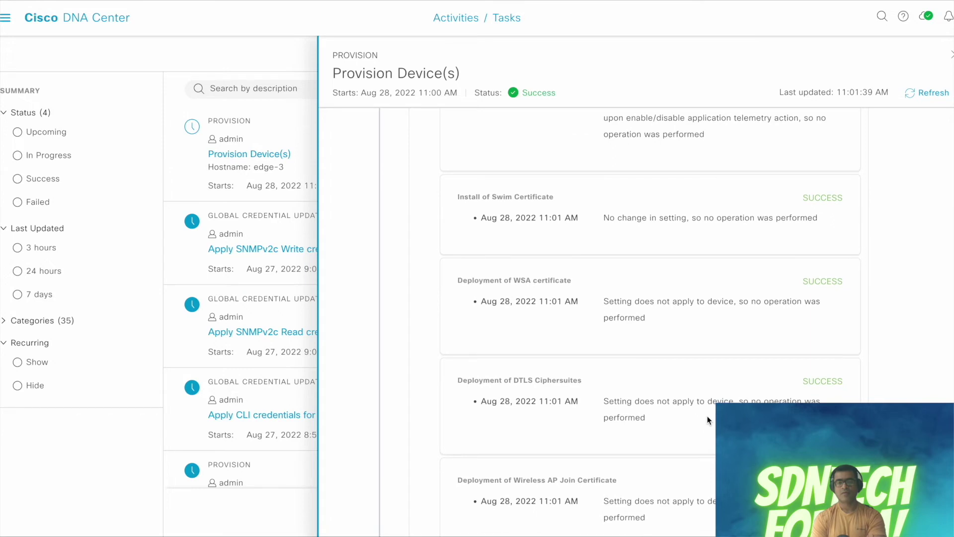
{"action": "scroll", "coordinate": [709, 420], "scroll_direction": "down", "scroll_amount": 5}
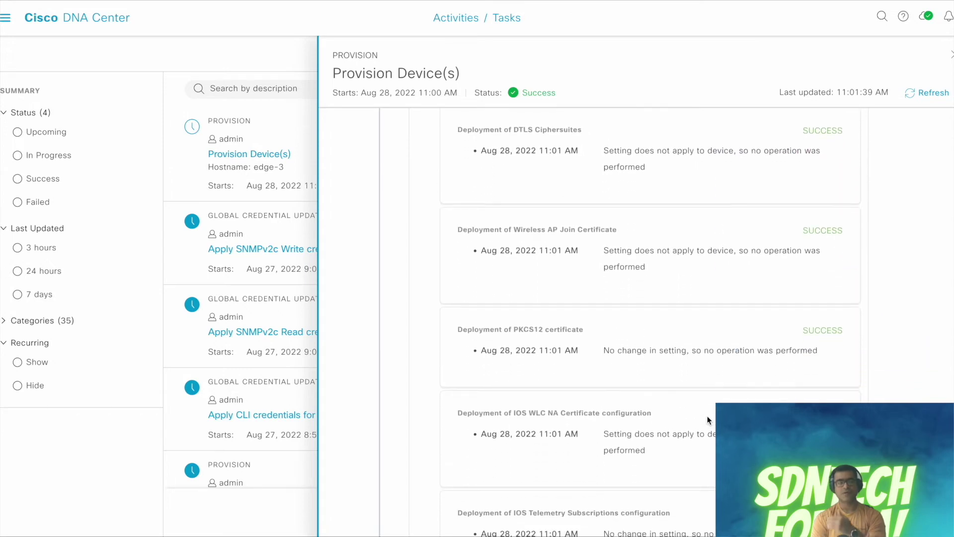
{"action": "scroll", "coordinate": [709, 420], "scroll_direction": "down", "scroll_amount": 2}
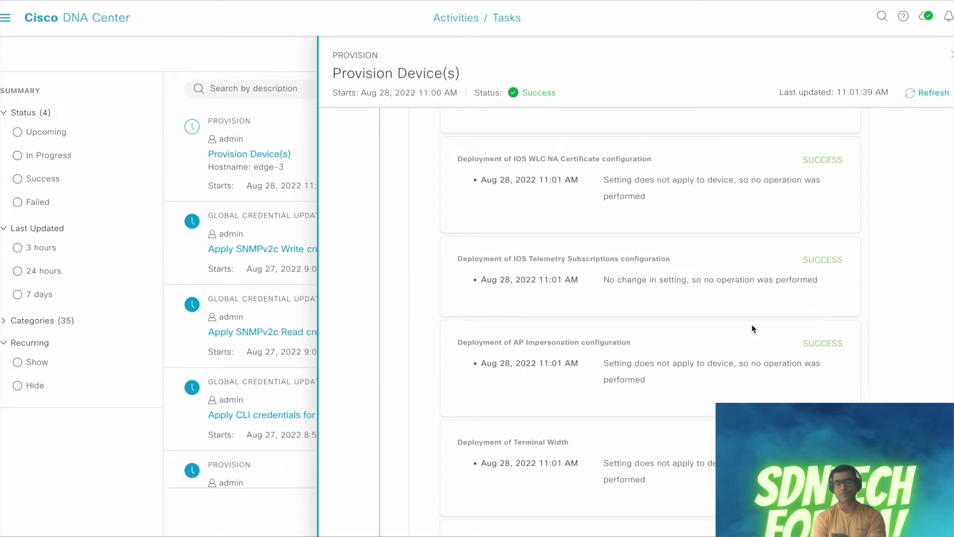
{"action": "scroll", "coordinate": [756, 320], "scroll_direction": "down", "scroll_amount": 2}
{"action": "scroll", "coordinate": [757, 324], "scroll_direction": "down", "scroll_amount": 1}
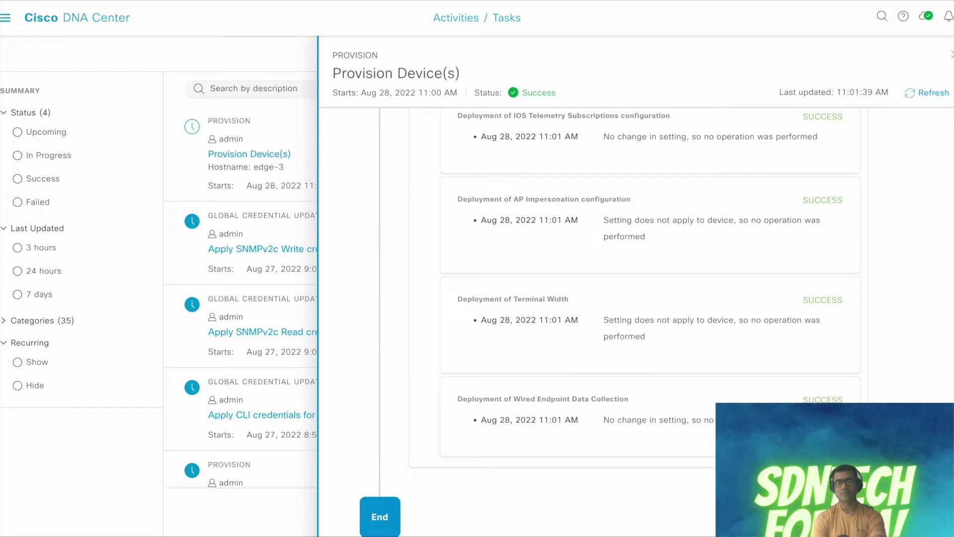
{"action": "key", "text": "super+Tab"}
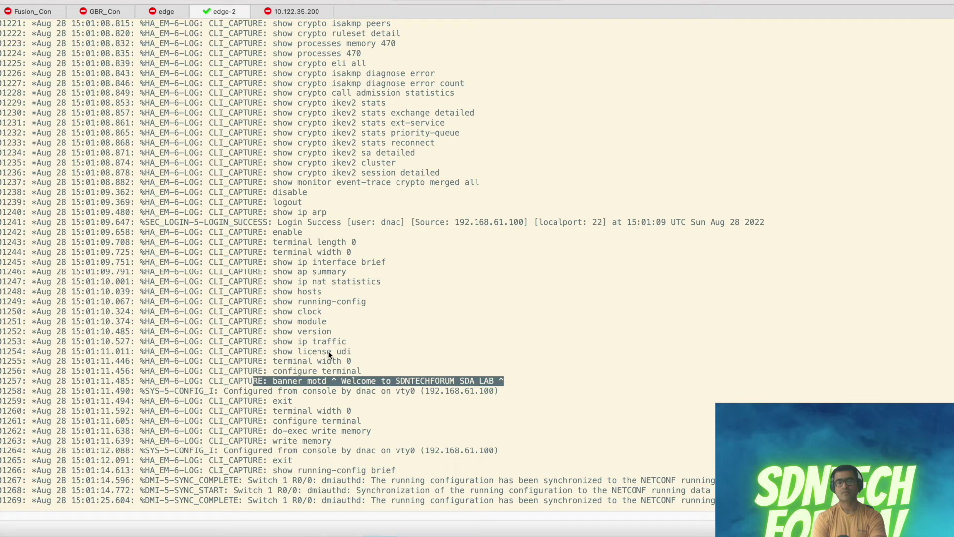
Step: Re-run 'sh run | sec aaa' on edge-3 to show its AAA configuration
{"action": "left_click", "coordinate": [331, 252]}
{"action": "key", "text": "Return"}
{"action": "key", "text": "Return"}
{"action": "key", "text": "Return"}
{"action": "key", "text": "Return"}
{"action": "key", "text": "Return"}
{"action": "key", "text": "Return"}
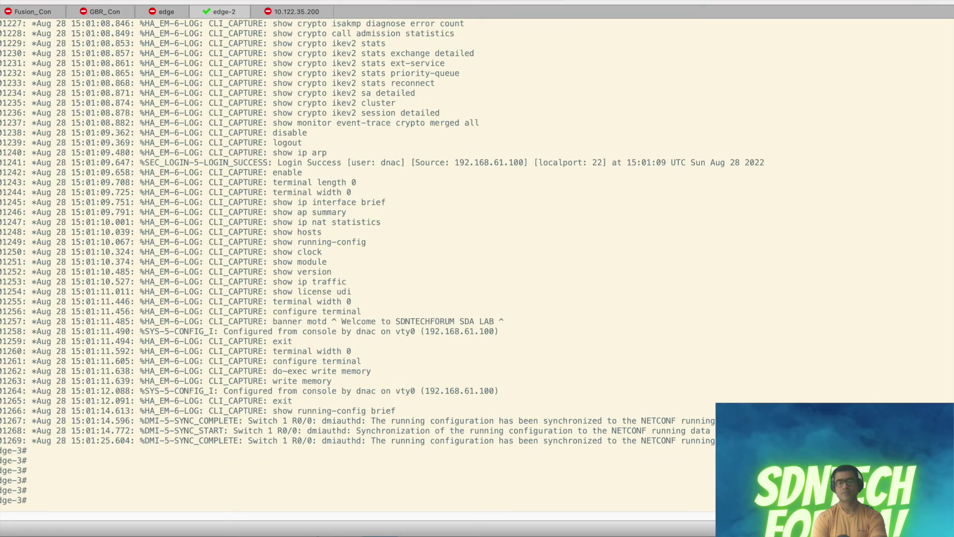
{"action": "key", "text": "Up"}
{"action": "key", "text": "Up"}
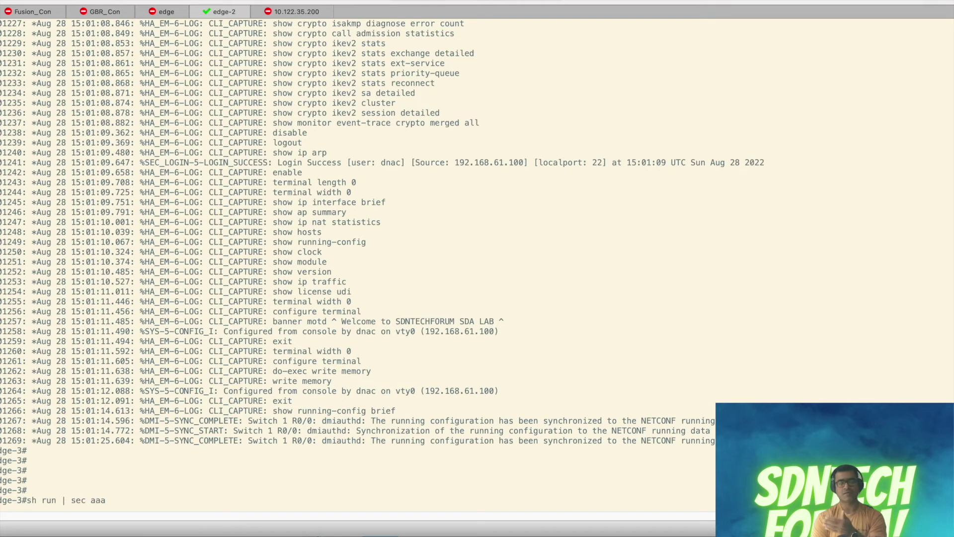
{"action": "key", "text": "Return"}
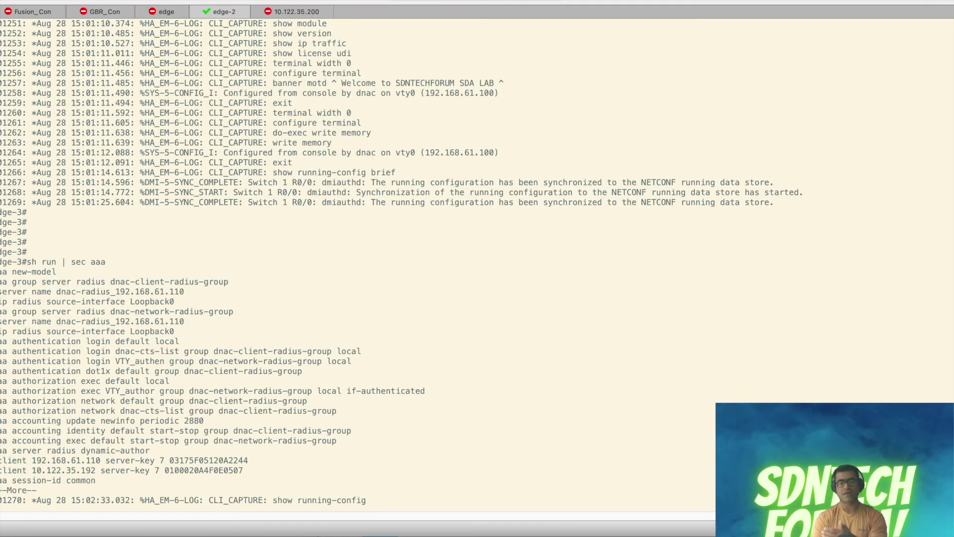
{"action": "key", "text": "q"}
{"action": "key", "text": "Return"}
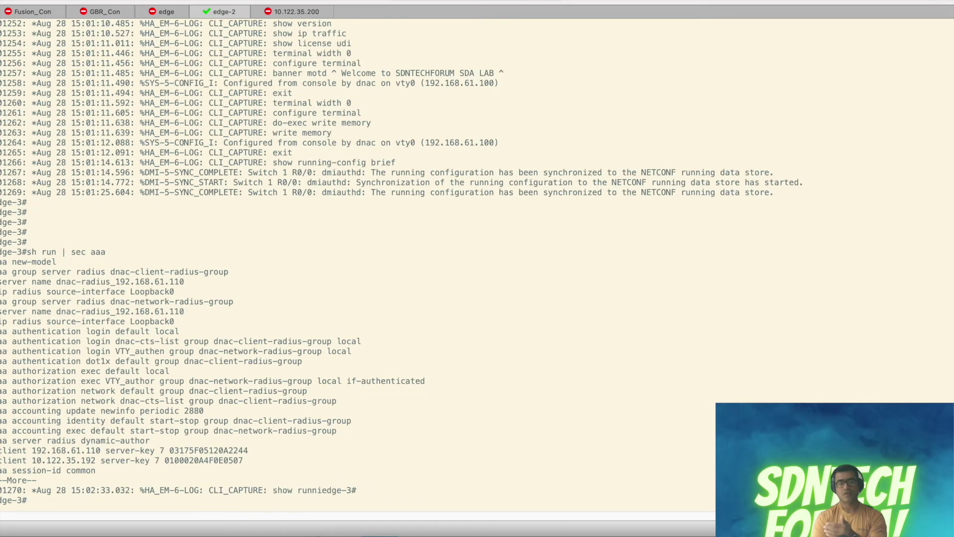
Step: Show edge-3's running config from the vty lines with 'sh run | b line vty'
{"action": "key", "text": "Return"}
{"action": "key", "text": "Return"}
{"action": "type", "text": "sh run | b line vty"}
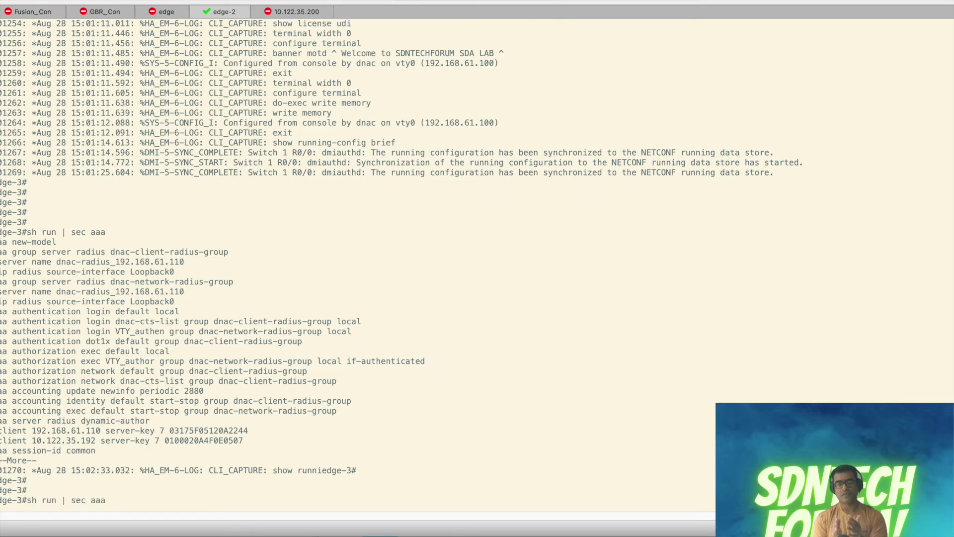
{"action": "key", "text": "Return"}
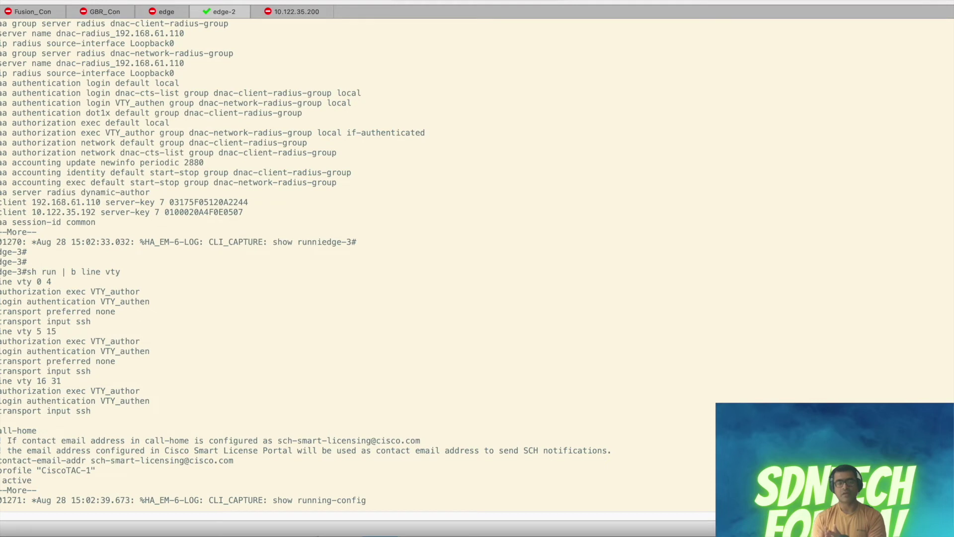
{"action": "key", "text": "Return"}
{"action": "key", "text": "Return"}
{"action": "key", "text": "Return"}
Step: List telemetry lines with 'sh run | i tele', confirming subscriptions 750, 751 and 8882
{"action": "type", "text": "sh r"}
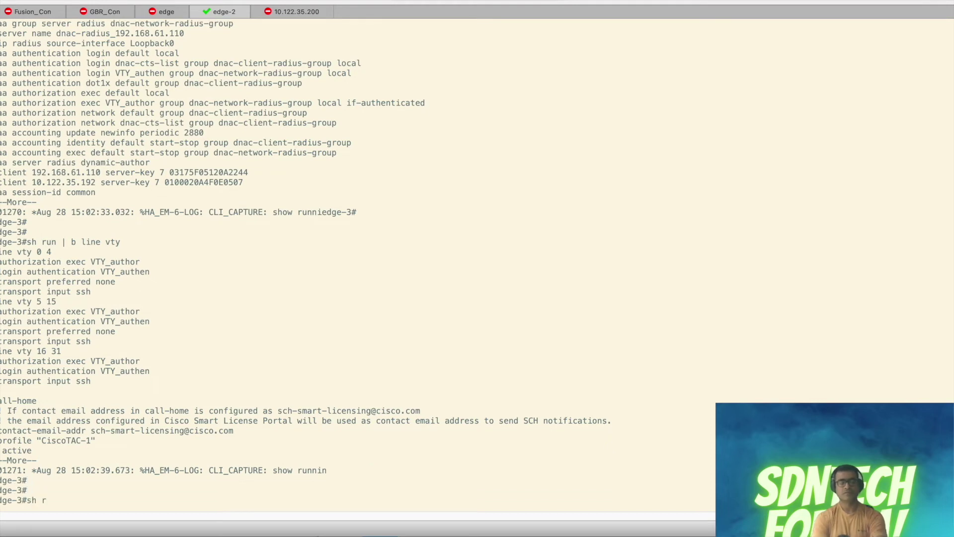
{"action": "type", "text": "un | i tele"}
{"action": "key", "text": "Return"}
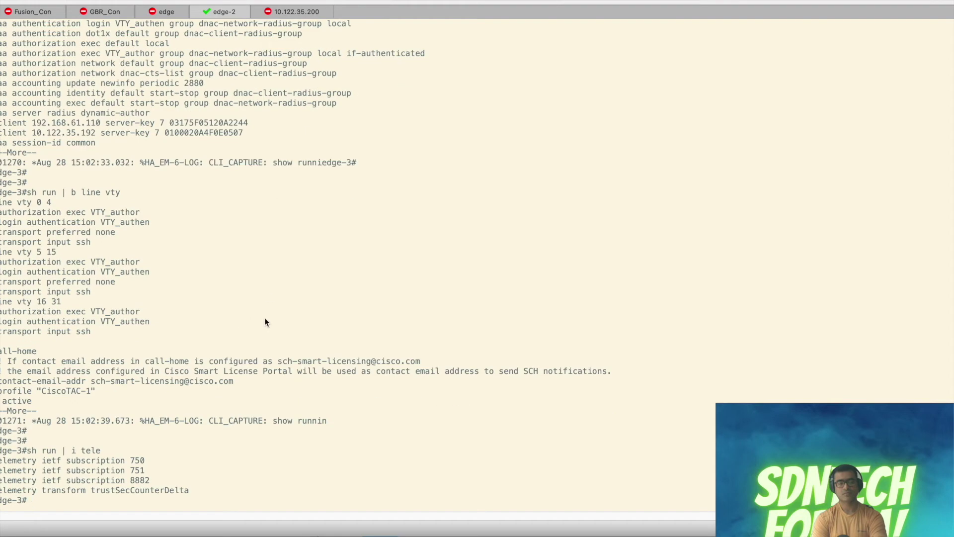
{"action": "left_click_drag", "start_coordinate": [198, 494], "coordinate": [55, 451]}
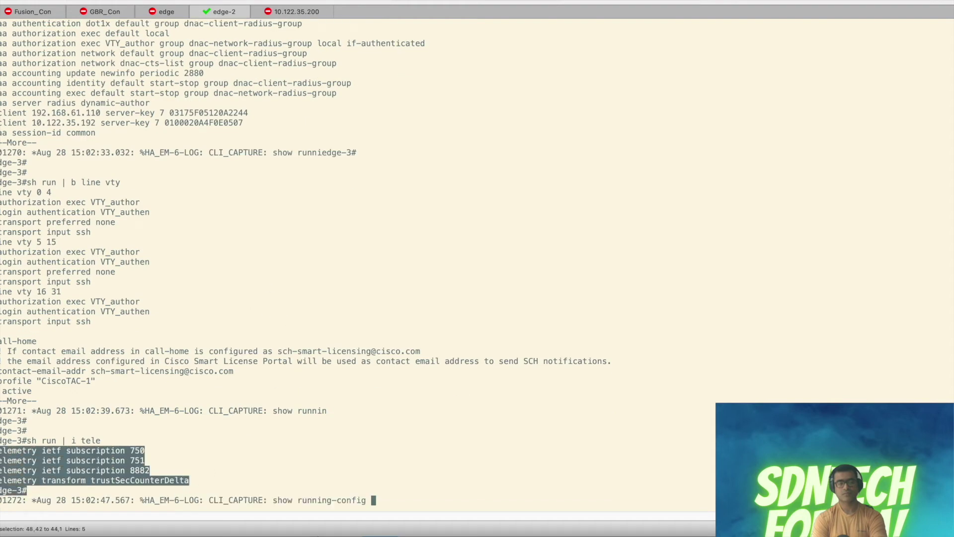
{"action": "left_click", "coordinate": [559, 467]}
{"action": "key", "text": "Return"}
{"action": "key", "text": "Return"}
{"action": "key", "text": "Return"}
{"action": "key", "text": "Return"}
Step: Run 'sh license summary' to confirm network-advantage and dna-advantage licenses are in use
{"action": "type", "text": "s"}
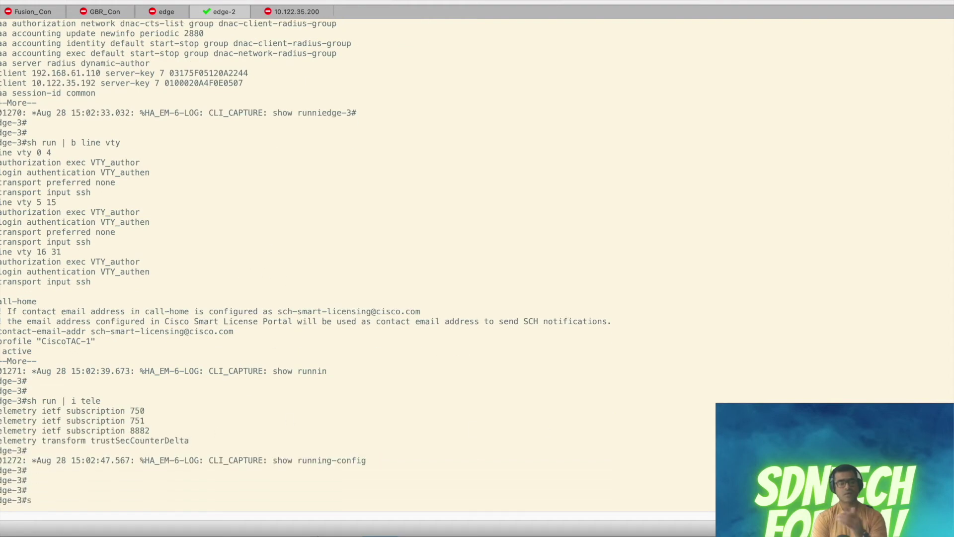
{"action": "type", "text": "h lic"}
{"action": "key", "text": "Tab"}
{"action": "type", "text": "s"}
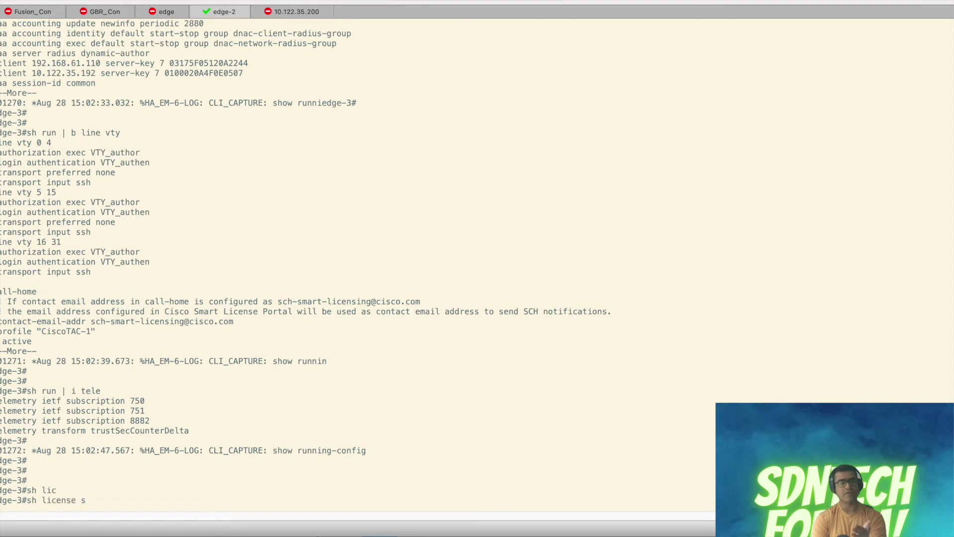
{"action": "type", "text": "um"}
{"action": "key", "text": "Tab"}
{"action": "key", "text": "Return"}
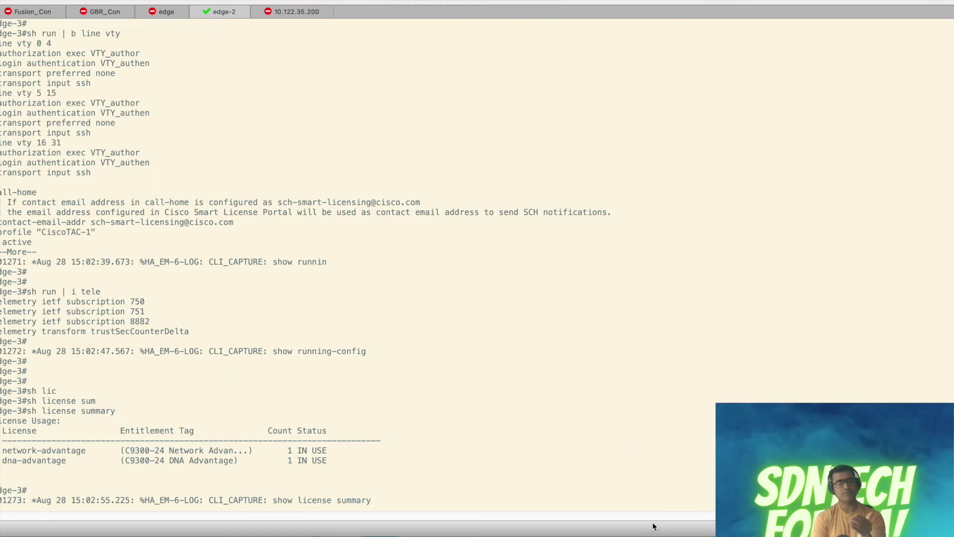
{"action": "key", "text": "Return"}
{"action": "key", "text": "Return"}
{"action": "key", "text": "Return"}
{"action": "key", "text": "Return"}
Step: Add a console comment reminding to try applying telemetry once more, then close the provision task details
{"action": "type", "text": "!!!"}
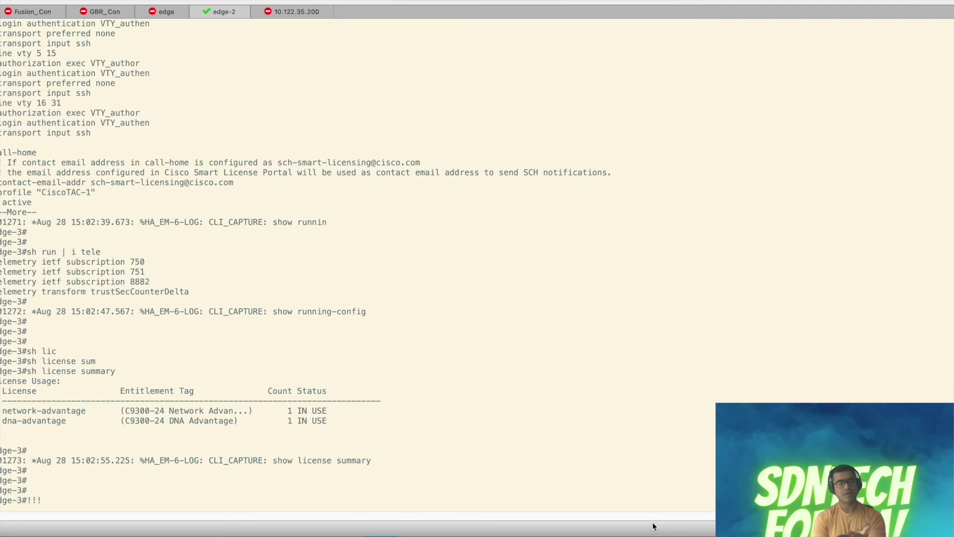
{"action": "type", "text": "!!!!!! try to"}
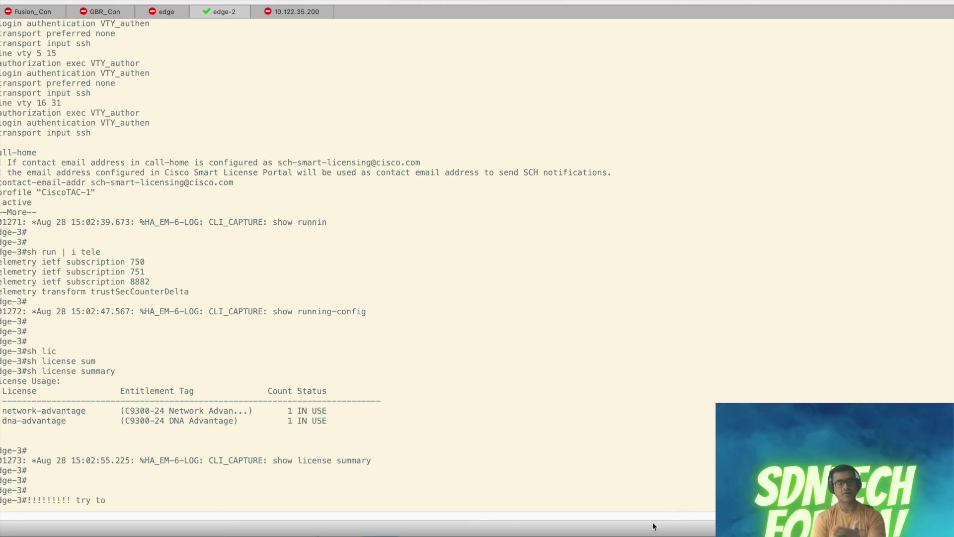
{"action": "type", "text": " a"}
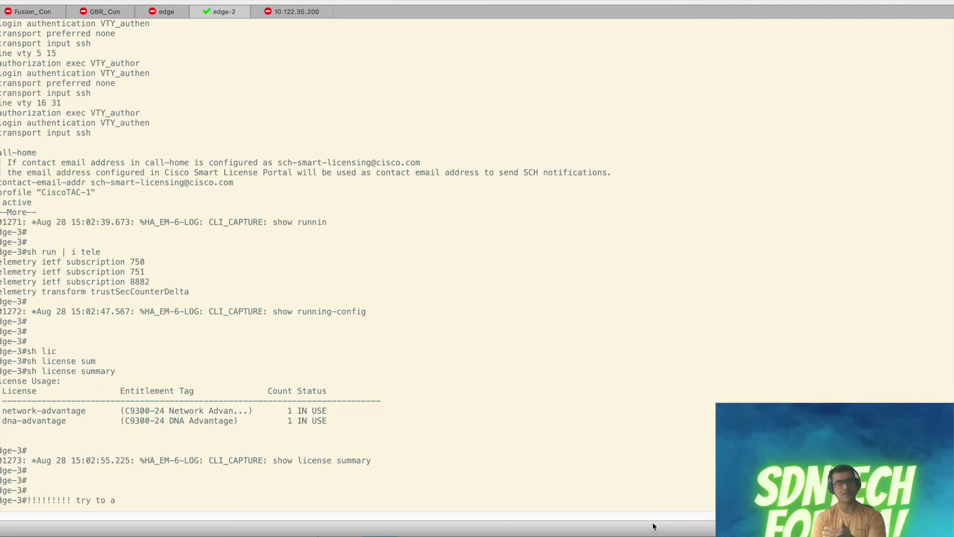
{"action": "type", "text": "oppl"}
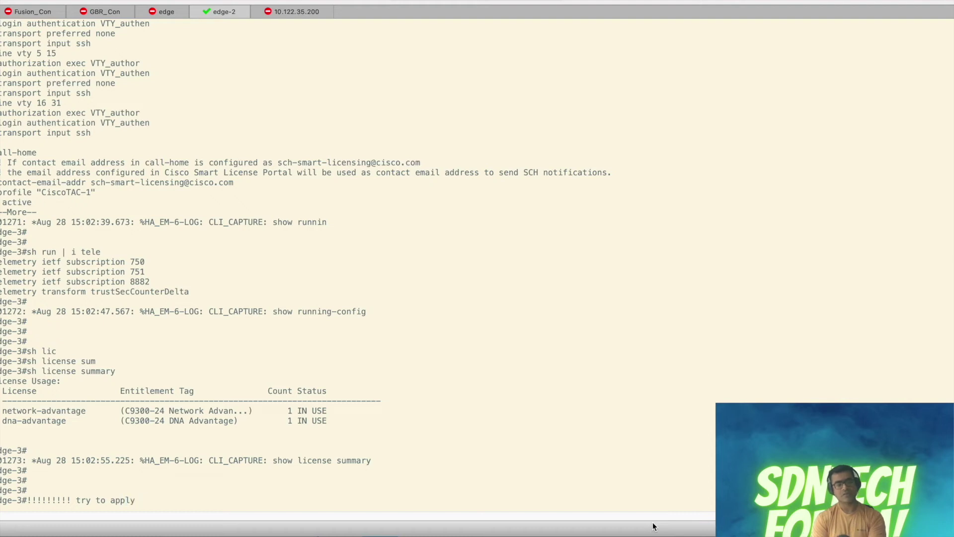
{"action": "type", "text": "y Telemetry one"}
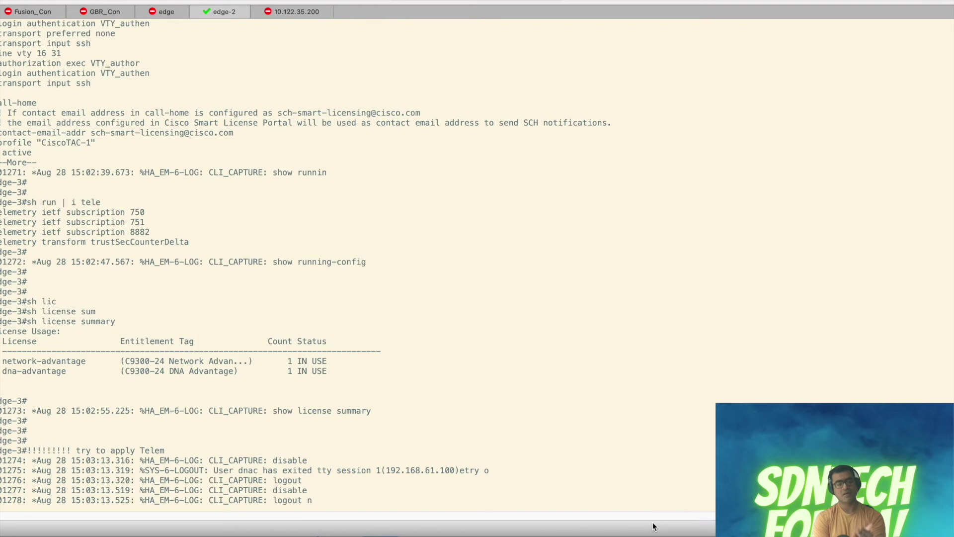
{"action": "type", "text": "c more !"}
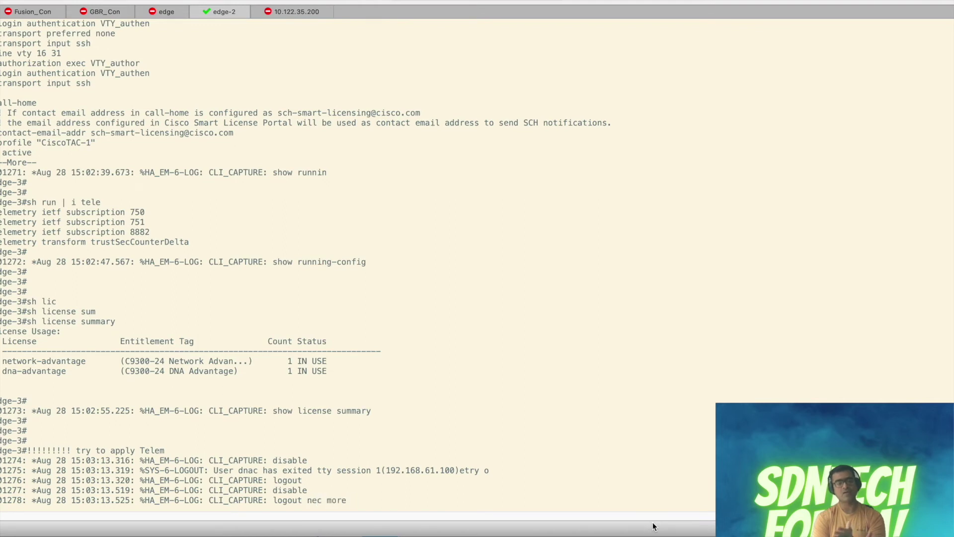
{"action": "type", "text": "!!!!!!!"}
{"action": "key", "text": "Return"}
{"action": "key", "text": "Return"}
{"action": "key", "text": "Return"}
{"action": "key", "text": "Return"}
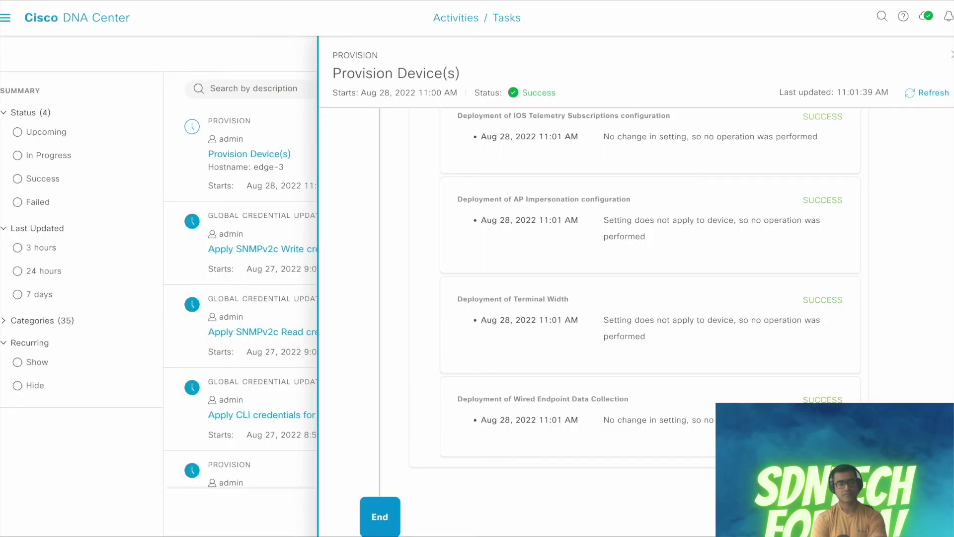
{"action": "left_click", "coordinate": [306, 179]}
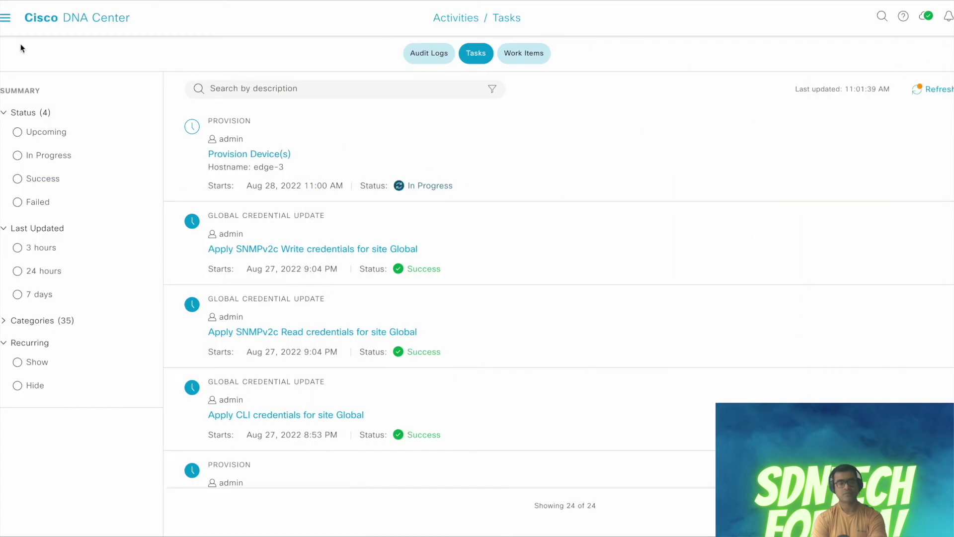
Step: From the Provision inventory, run Update Telemetry Settings on edge-3 with Force Configuration Push enabled
{"action": "left_click", "coordinate": [6, 19]}
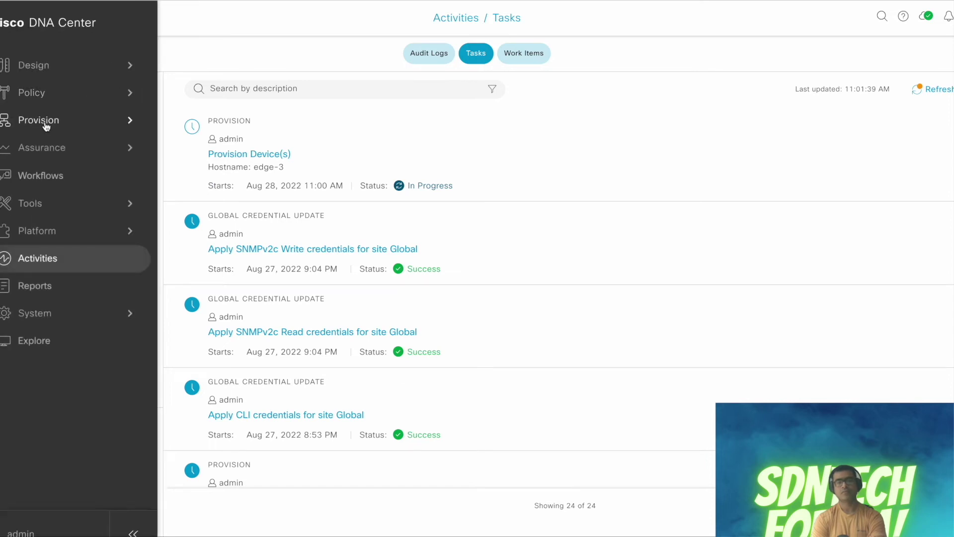
{"action": "mouse_move", "coordinate": [47, 121]}
{"action": "left_click", "coordinate": [198, 81]}
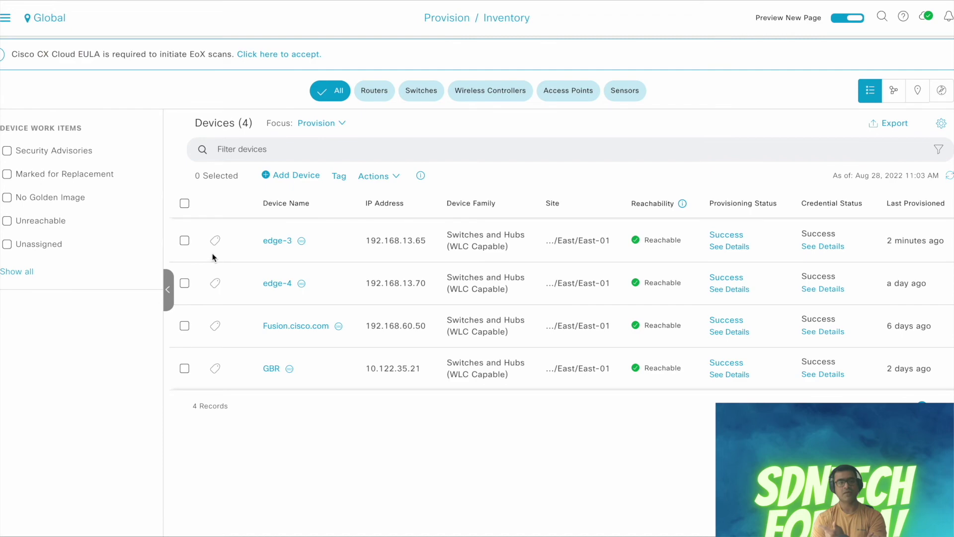
{"action": "left_click", "coordinate": [184, 241]}
{"action": "left_click", "coordinate": [380, 176]}
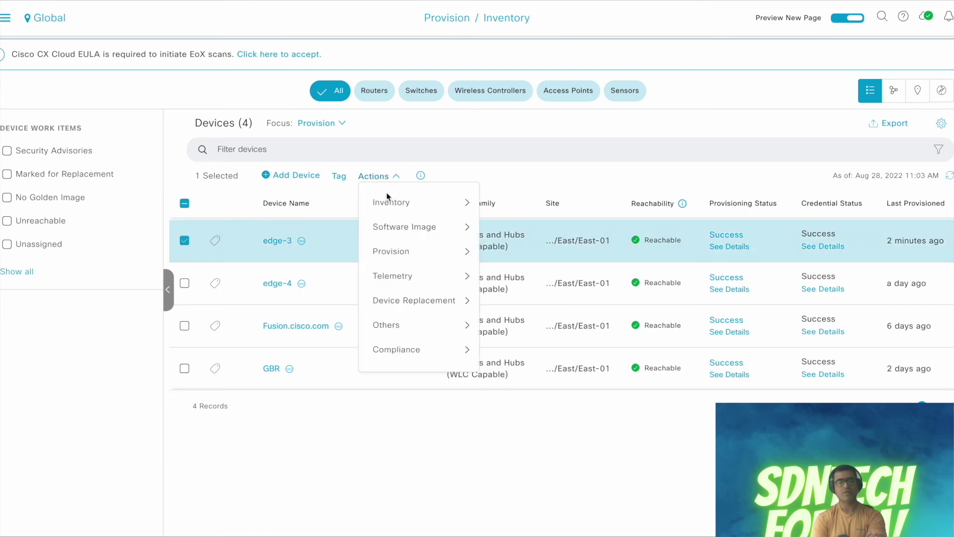
{"action": "mouse_move", "coordinate": [415, 303]}
{"action": "mouse_move", "coordinate": [428, 275]}
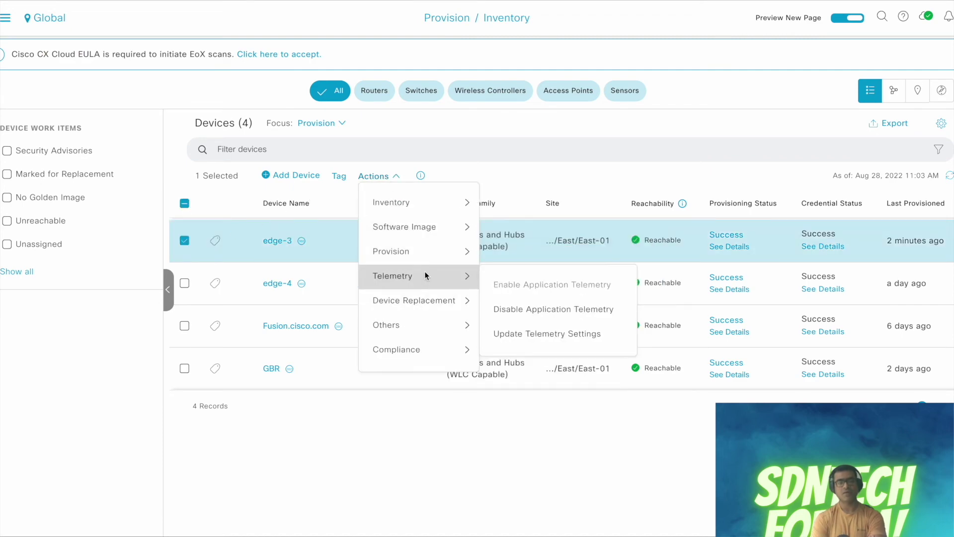
{"action": "left_click", "coordinate": [545, 334]}
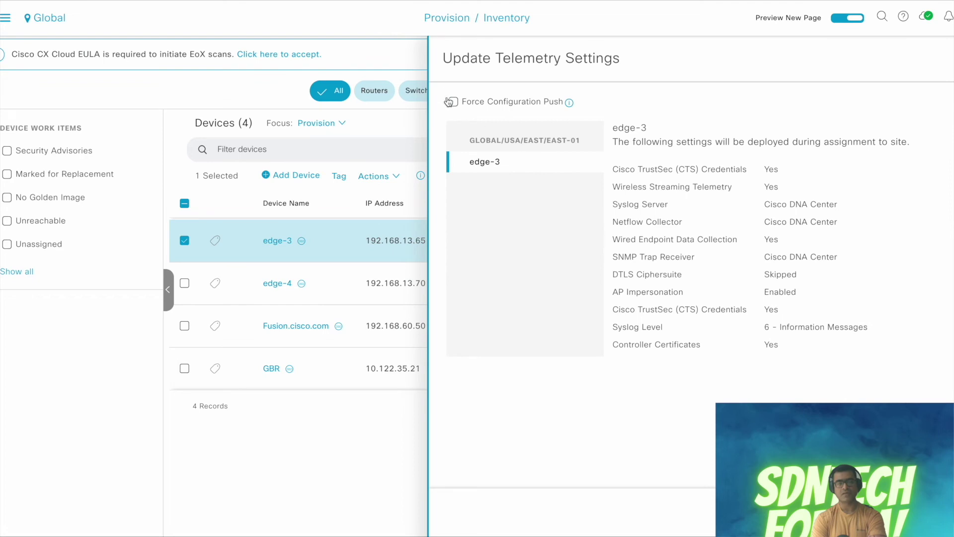
{"action": "left_click", "coordinate": [452, 102]}
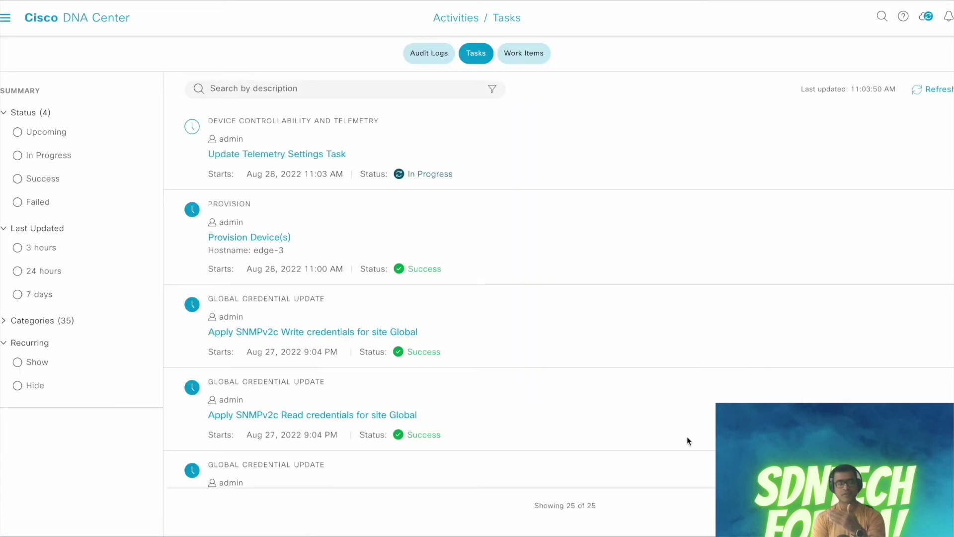
Step: Open the Update Telemetry Settings Task, refresh it, and scroll through its per-step deployment details
{"action": "left_click", "coordinate": [318, 156]}
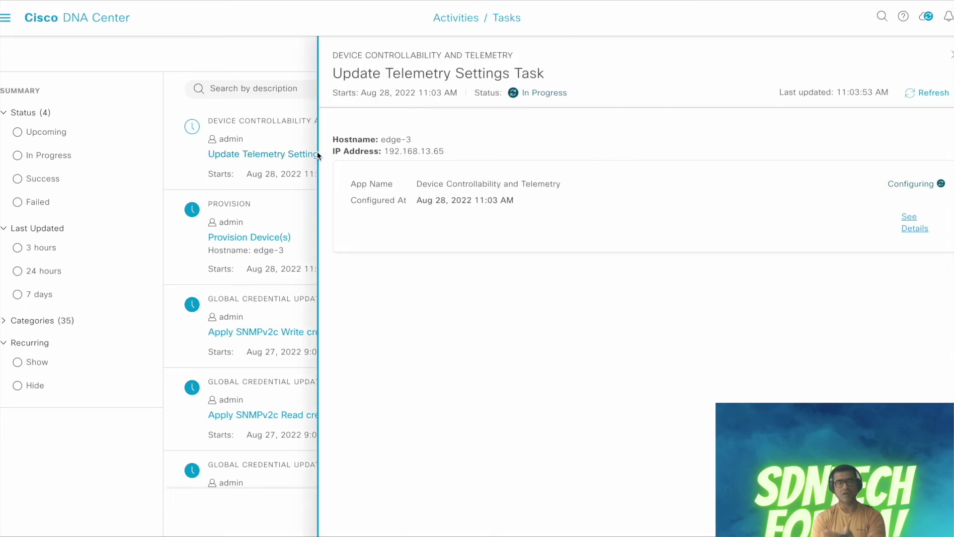
{"action": "left_click", "coordinate": [934, 94]}
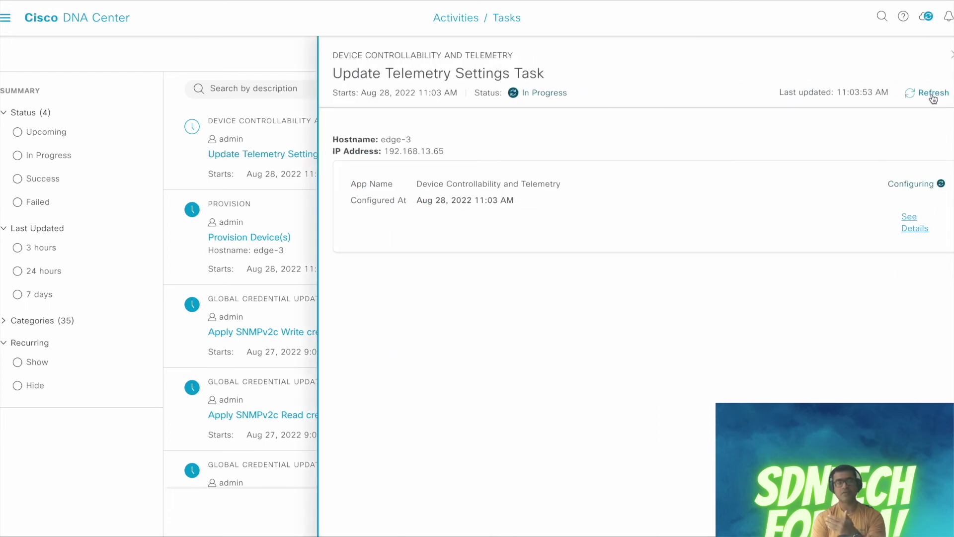
{"action": "left_click", "coordinate": [915, 229]}
{"action": "scroll", "coordinate": [778, 233], "scroll_direction": "down", "scroll_amount": 8}
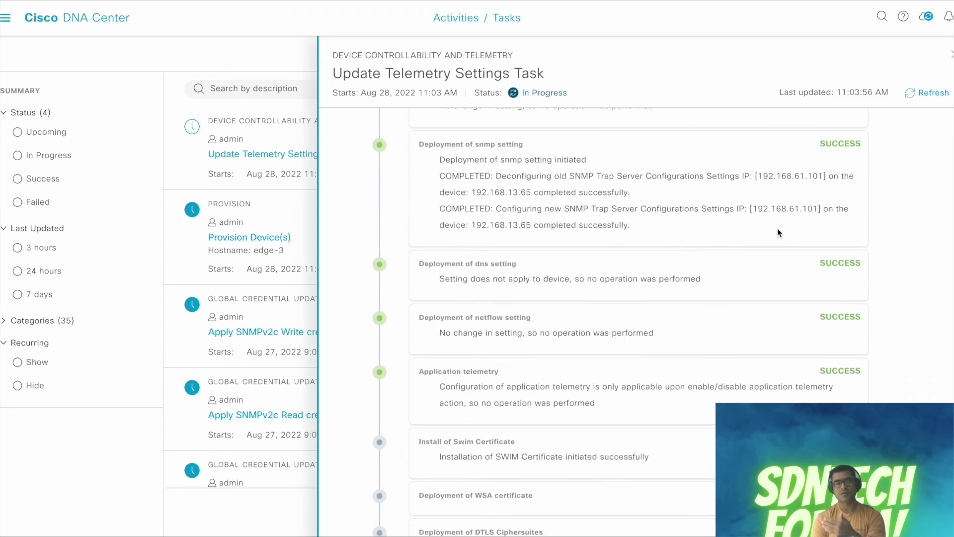
{"action": "scroll", "coordinate": [779, 232], "scroll_direction": "down", "scroll_amount": 4}
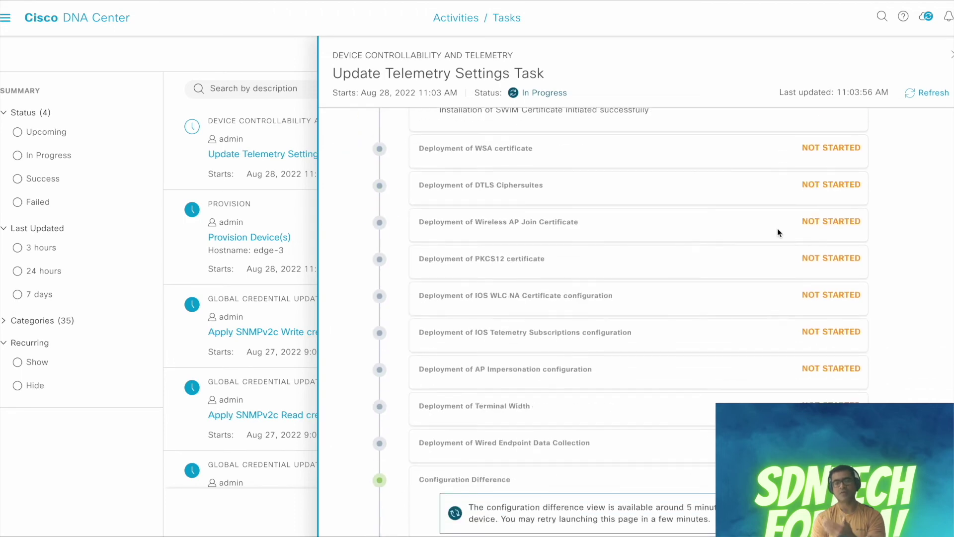
{"action": "scroll", "coordinate": [779, 232], "scroll_direction": "up", "scroll_amount": 3}
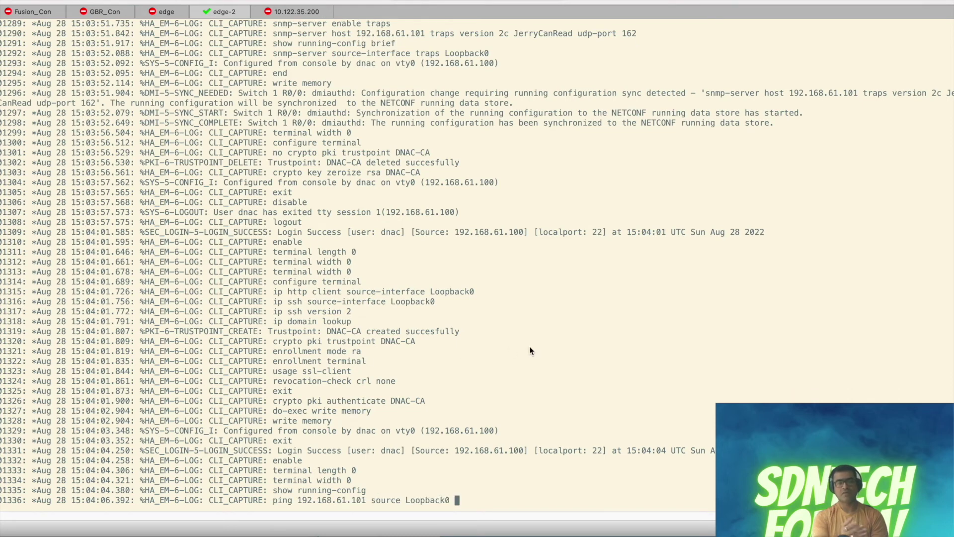
{"action": "scroll", "coordinate": [529, 351], "scroll_direction": "up", "scroll_amount": 5}
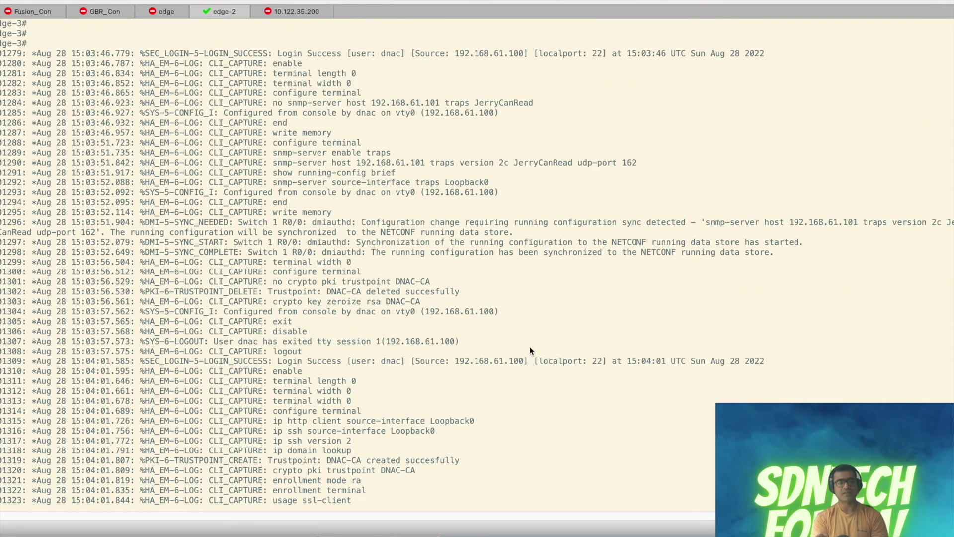
{"action": "scroll", "coordinate": [529, 350], "scroll_direction": "down", "scroll_amount": 14}
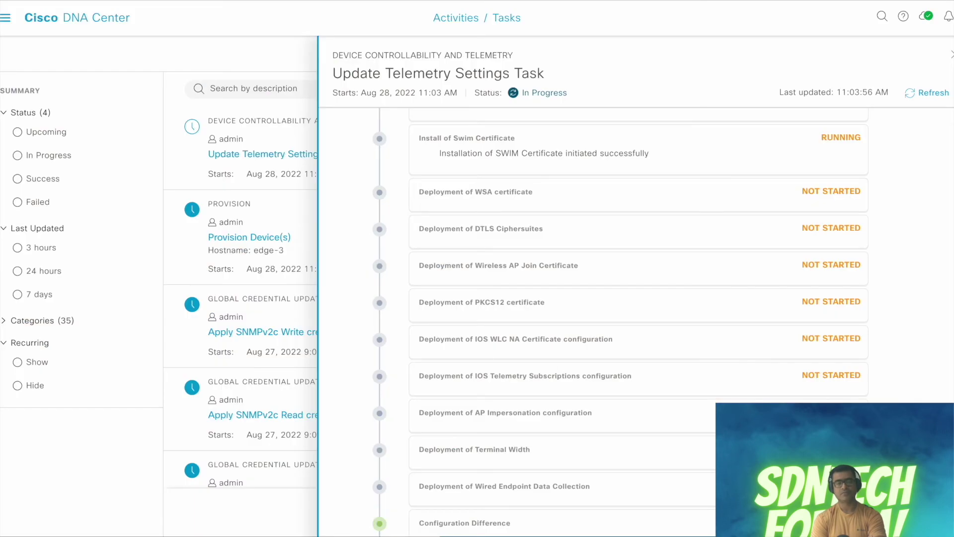
Step: Refresh the telemetry task and review its steps down to IOS Telemetry Subscriptions, all marked SUCCESS
{"action": "left_click", "coordinate": [935, 95]}
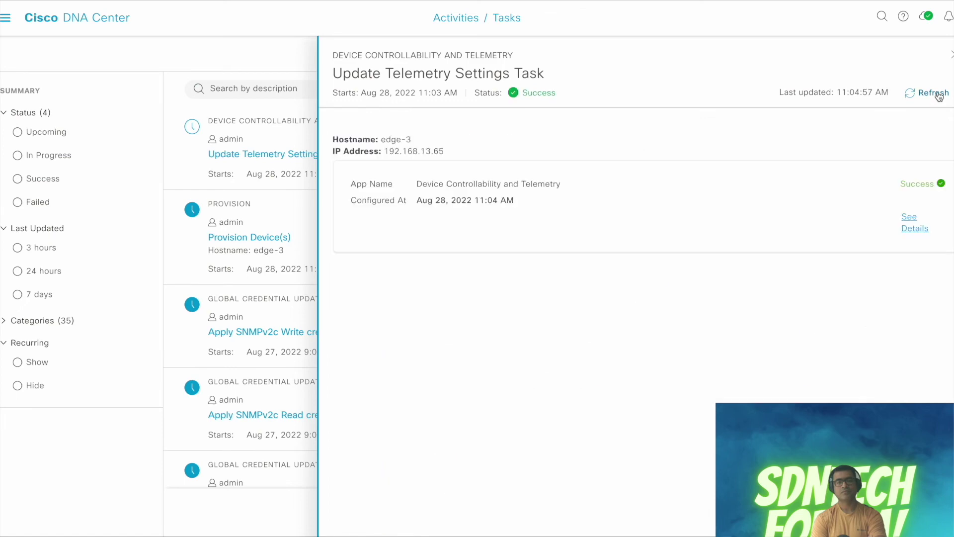
{"action": "left_click", "coordinate": [914, 230]}
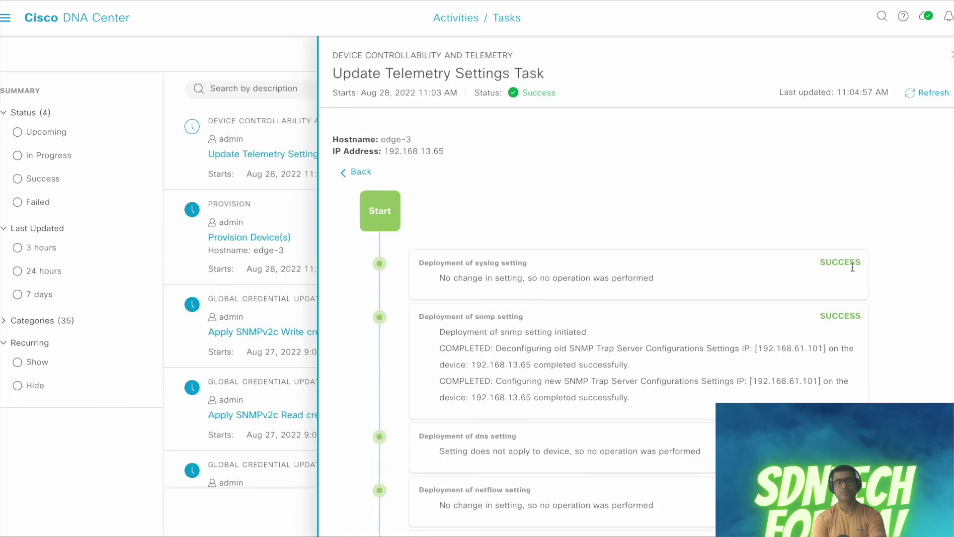
{"action": "scroll", "coordinate": [852, 267], "scroll_direction": "down", "scroll_amount": 5}
{"action": "scroll", "coordinate": [852, 267], "scroll_direction": "down", "scroll_amount": 10}
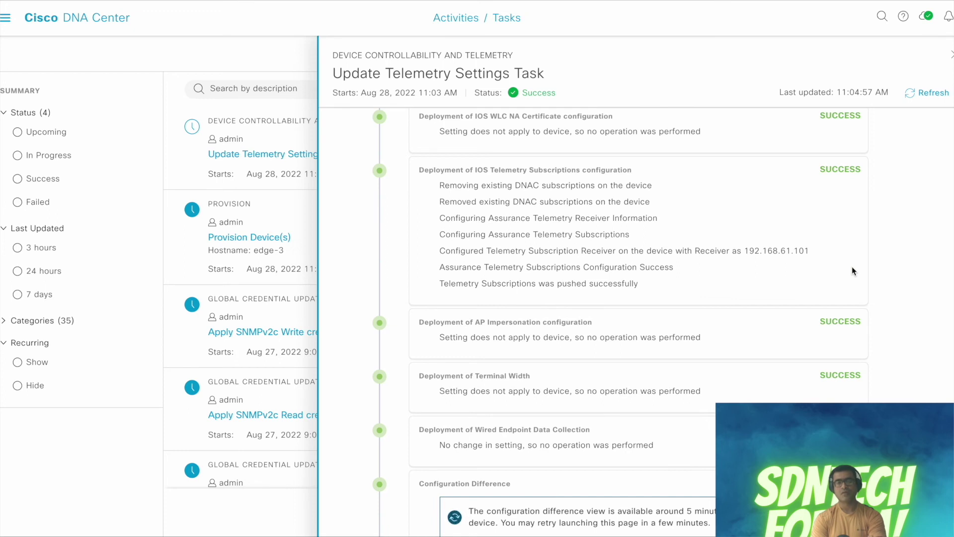
{"action": "scroll", "coordinate": [852, 268], "scroll_direction": "down", "scroll_amount": 1}
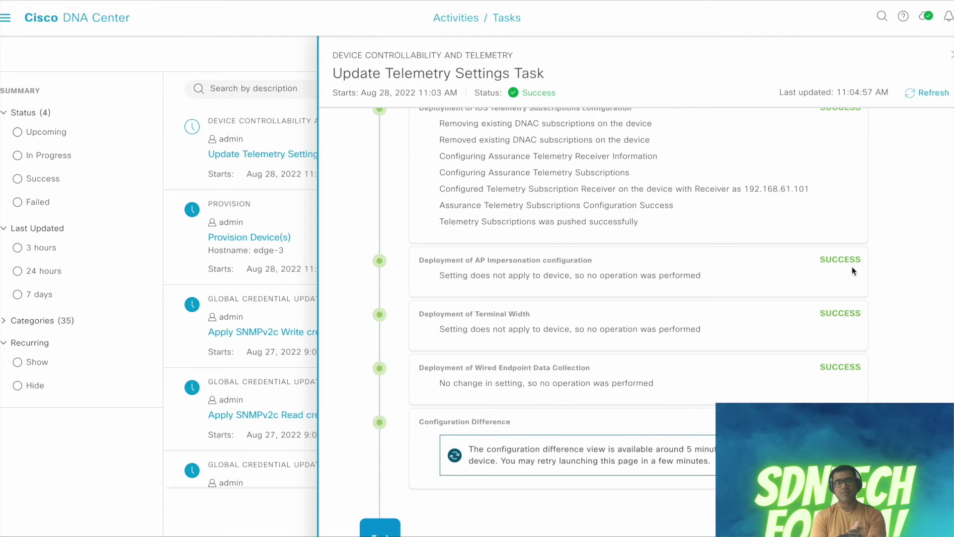
{"action": "scroll", "coordinate": [852, 266], "scroll_direction": "down", "scroll_amount": 1}
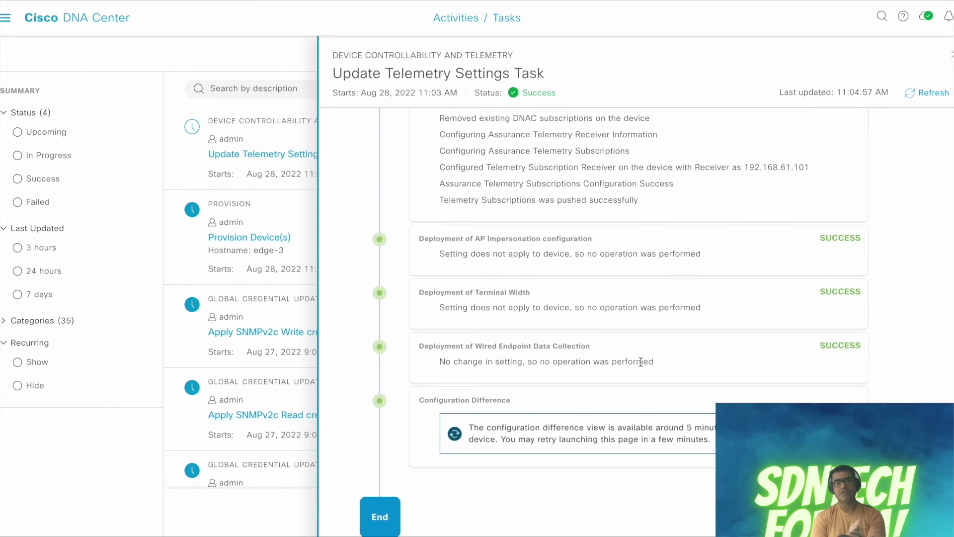
{"action": "left_click_drag", "start_coordinate": [668, 365], "coordinate": [446, 362]}
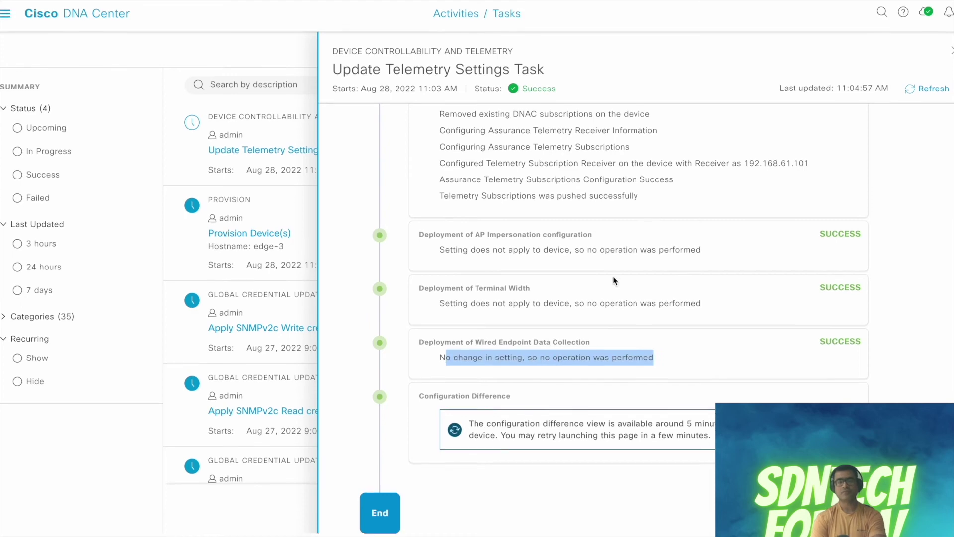
{"action": "scroll", "coordinate": [615, 282], "scroll_direction": "up", "scroll_amount": 15}
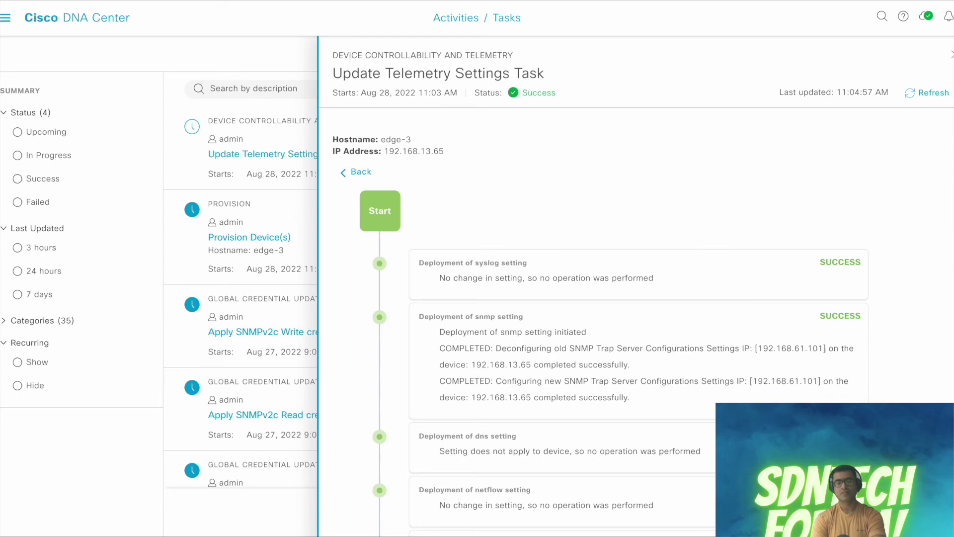
Step: Run 'sh run | i tele' on edge-3 to list its telemetry subscriptions and receiver
{"action": "key", "text": "super+Tab"}
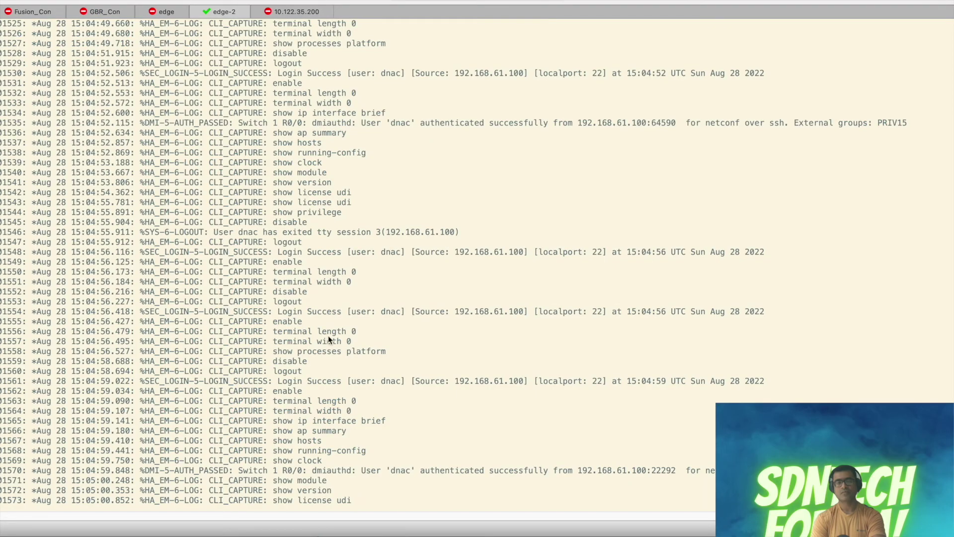
{"action": "key", "text": "Return"}
{"action": "key", "text": "Return"}
{"action": "key", "text": "Return"}
{"action": "key", "text": "Return"}
{"action": "key", "text": "Return"}
{"action": "key", "text": "Return"}
{"action": "key", "text": "Return"}
{"action": "type", "text": "sh"}
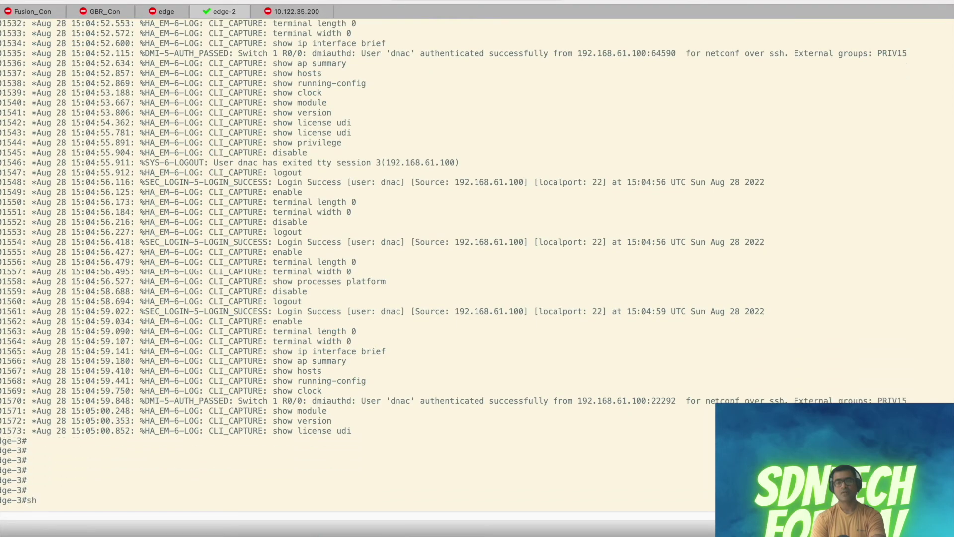
{"action": "type", "text": " run | i "}
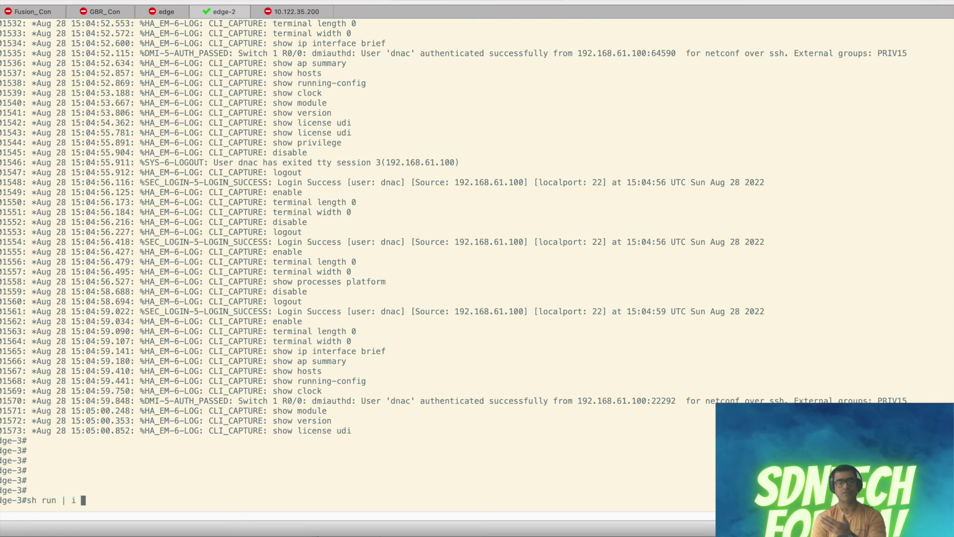
{"action": "type", "text": "tele"}
{"action": "key", "text": "Return"}
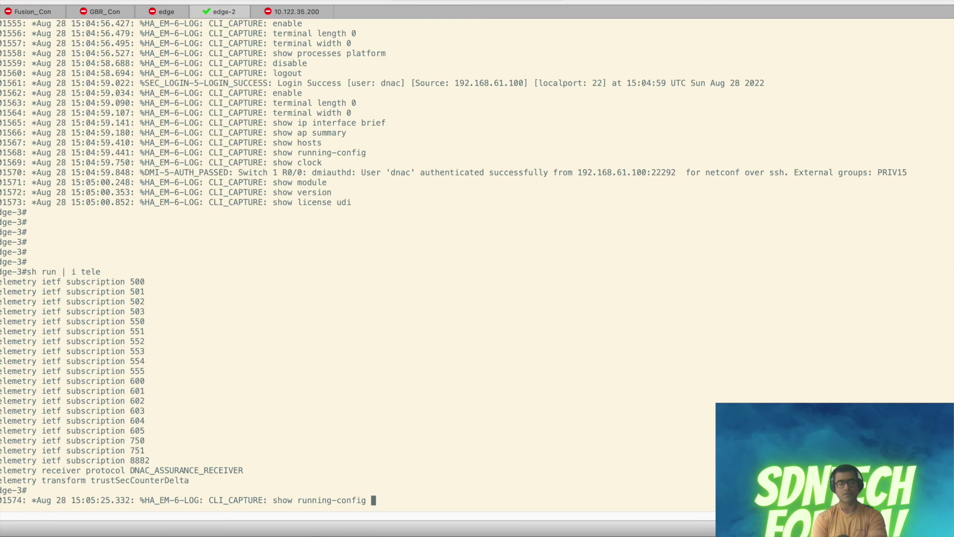
{"action": "left_click_drag", "start_coordinate": [2, 281], "coordinate": [219, 480]}
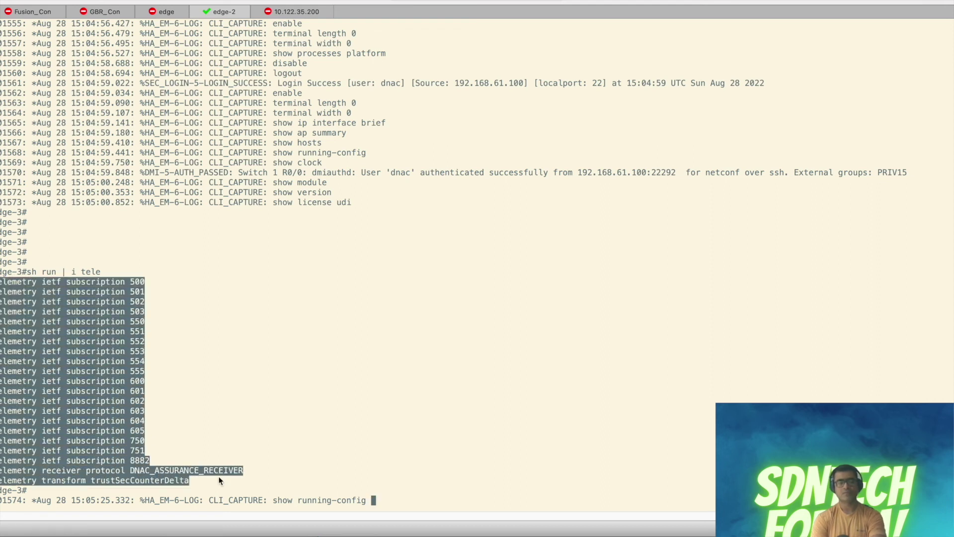
{"action": "left_click", "coordinate": [241, 324]}
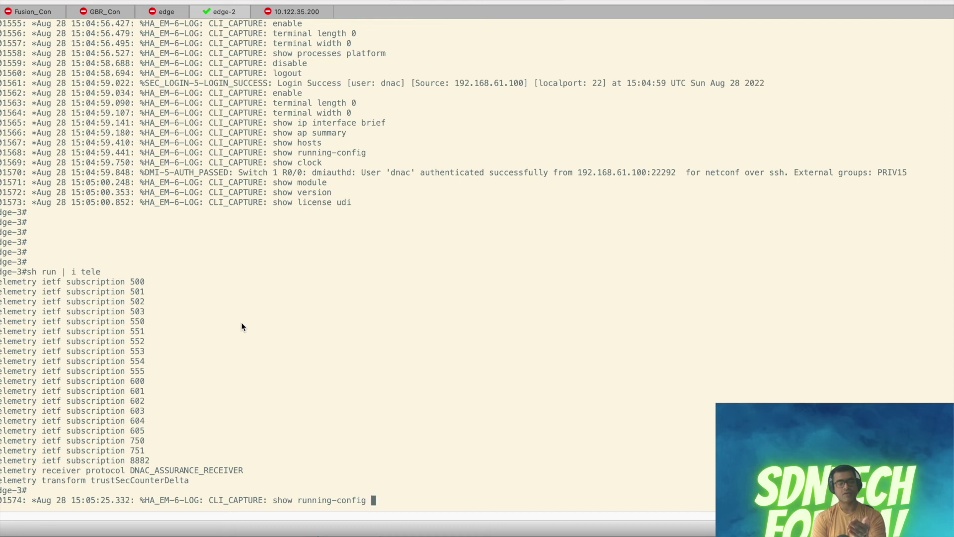
Step: Attempt a telemetry-filtered show run command with tab completion, then erase it
{"action": "type", "text": "sh ru"}
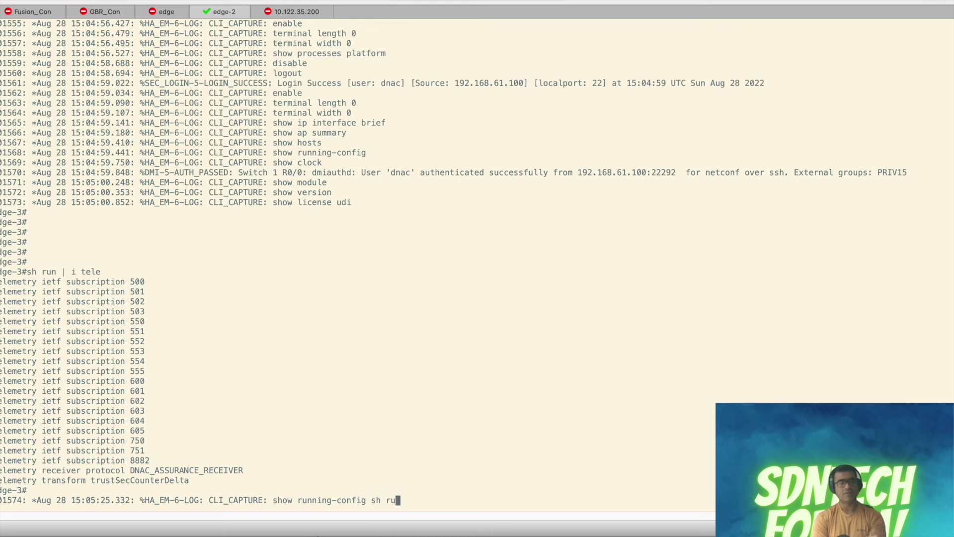
{"action": "type", "text": "n ie"}
{"action": "key", "text": "Tab"}
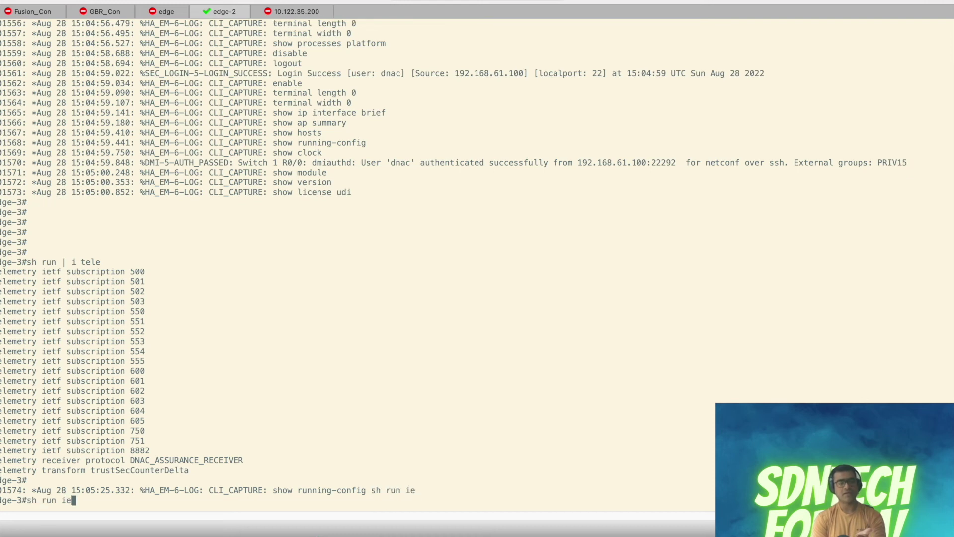
{"action": "key", "text": "BackSpace"}
{"action": "key", "text": "BackSpace"}
{"action": "type", "text": "tel"}
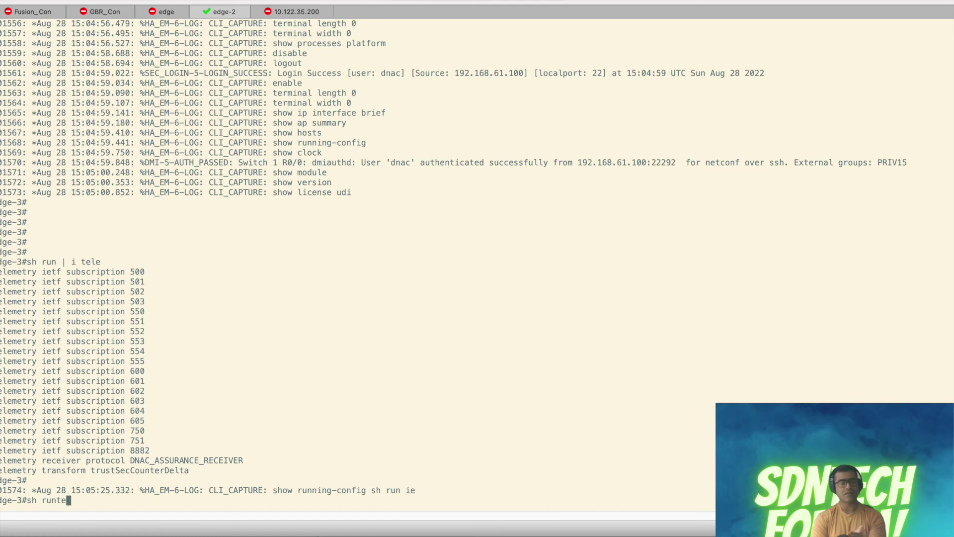
{"action": "key", "text": "Tab"}
{"action": "key", "text": "BackSpace"}
{"action": "key", "text": "BackSpace"}
{"action": "key", "text": "BackSpace"}
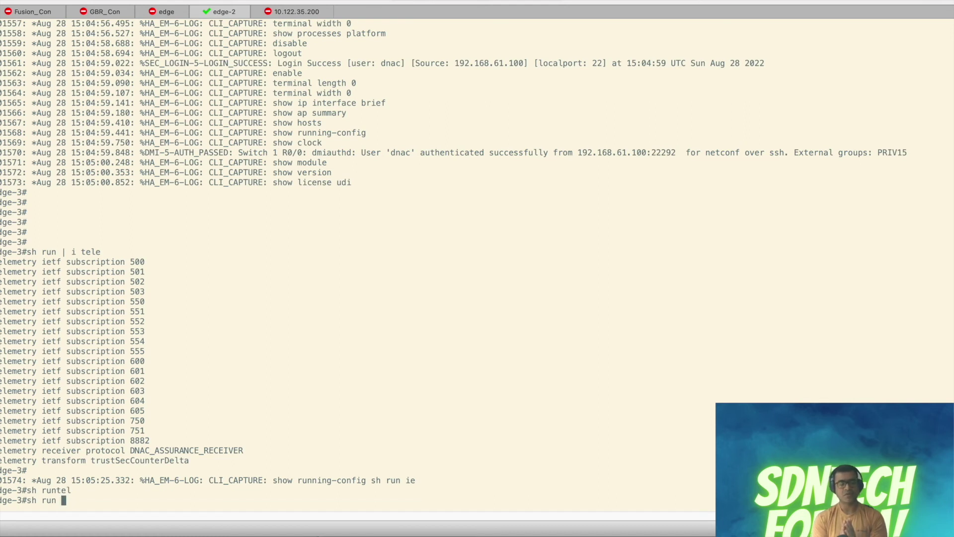
{"action": "type", "text": "tel"}
{"action": "key", "text": "Tab"}
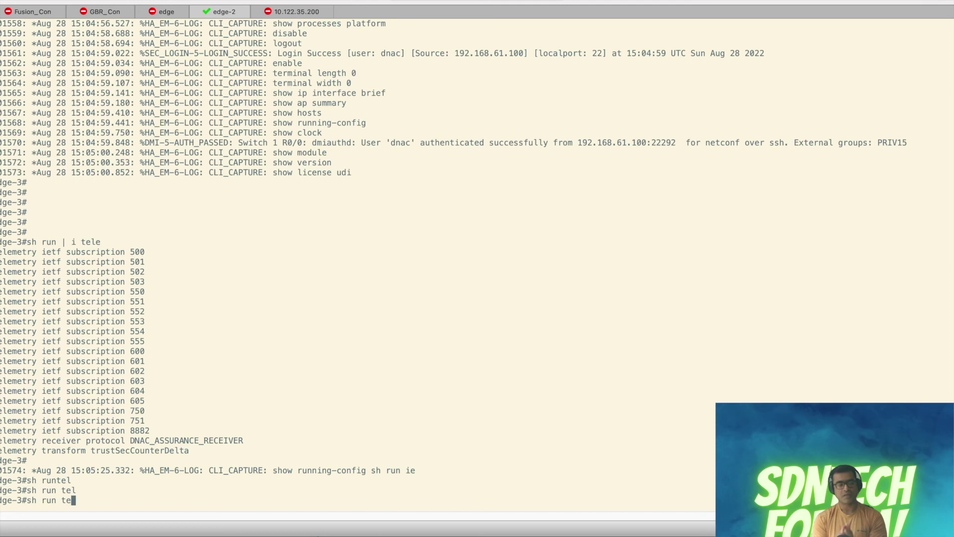
{"action": "type", "text": "le"}
{"action": "key", "text": "Tab"}
{"action": "key", "text": "BackSpace"}
{"action": "key", "text": "BackSpace"}
{"action": "key", "text": "BackSpace"}
{"action": "key", "text": "BackSpace"}
{"action": "key", "text": "BackSpace"}
{"action": "key", "text": "BackSpace"}
{"action": "key", "text": "BackSpace"}
{"action": "key", "text": "BackSpace"}
{"action": "key", "text": "BackSpace"}
{"action": "key", "text": "BackSpace"}
{"action": "key", "text": "BackSpace"}
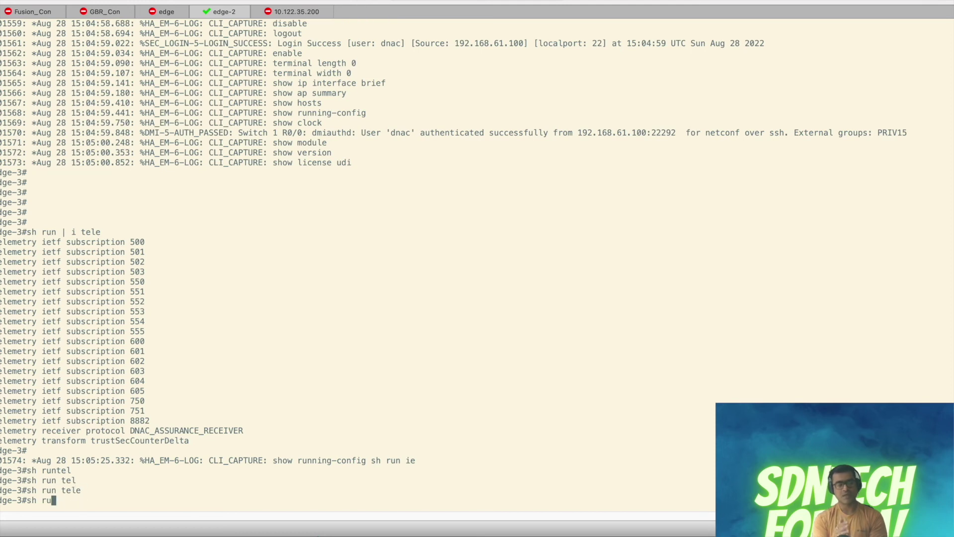
Step: Start 'sh run |' and paste the copied telemetry ietf subscription 500 line after it
{"action": "type", "text": "sh run | b"}
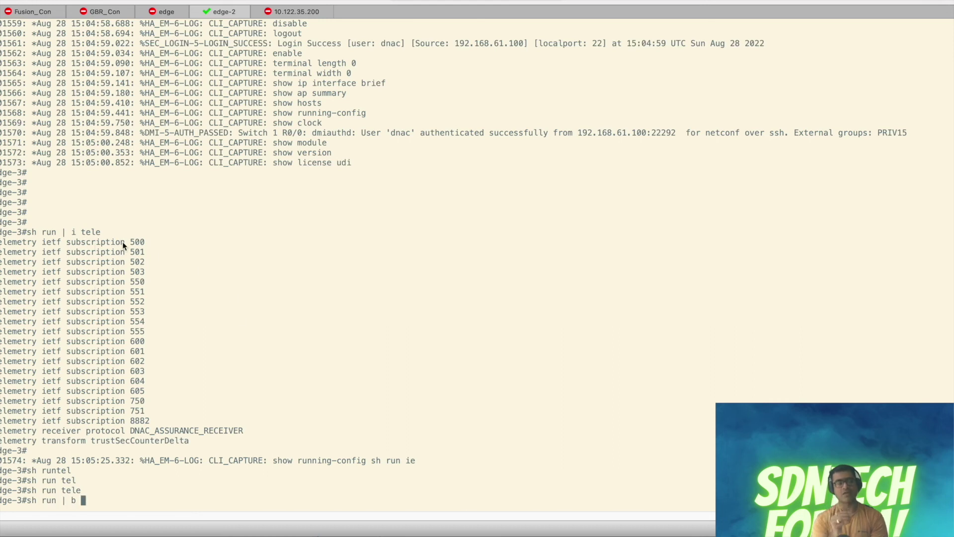
{"action": "left_click_drag", "start_coordinate": [147, 242], "coordinate": [1, 243]}
{"action": "left_click", "coordinate": [258, 250]}
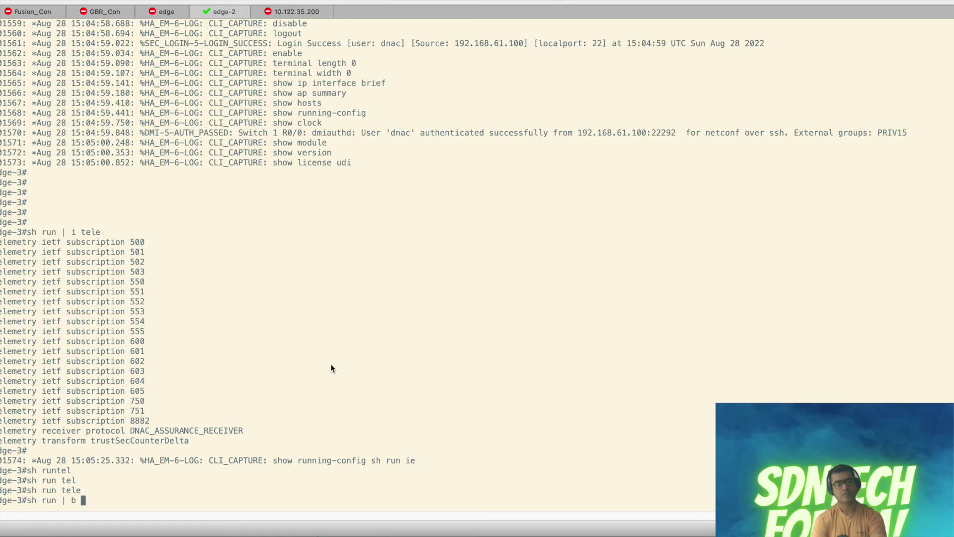
{"action": "type", "text": "telemetry ietf subscription 500"}
Step: Run 'sh run | b telemetry ietf subscription 500' and highlight subscription 500's settings through its source-address line
{"action": "key", "text": "Return"}
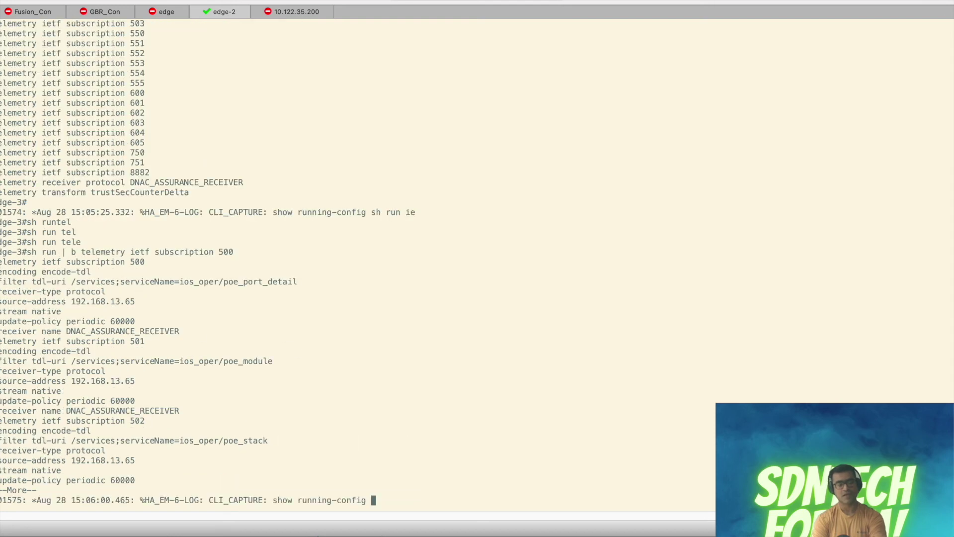
{"action": "left_click_drag", "start_coordinate": [1, 262], "coordinate": [204, 309]}
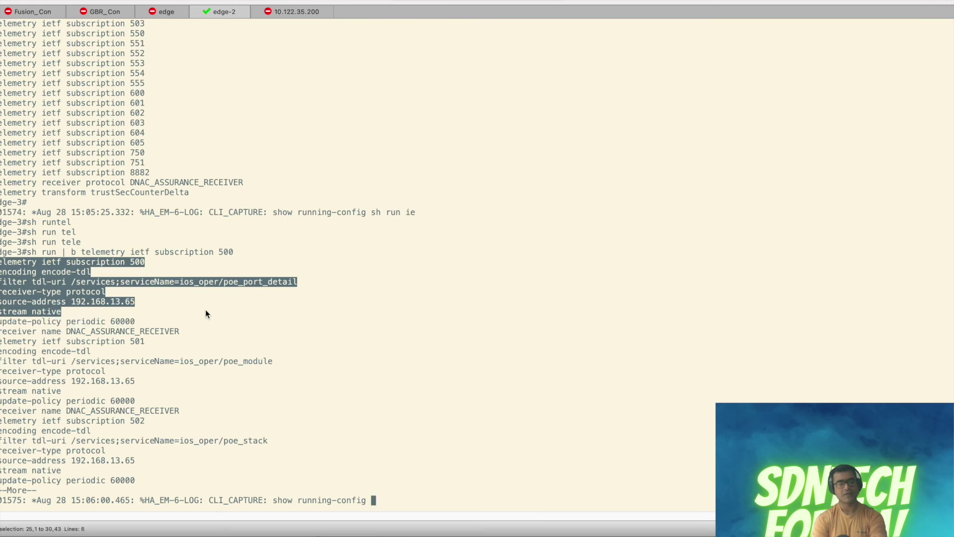
{"action": "left_click_drag", "start_coordinate": [205, 309], "coordinate": [221, 445]}
{"action": "left_click", "coordinate": [118, 150]}
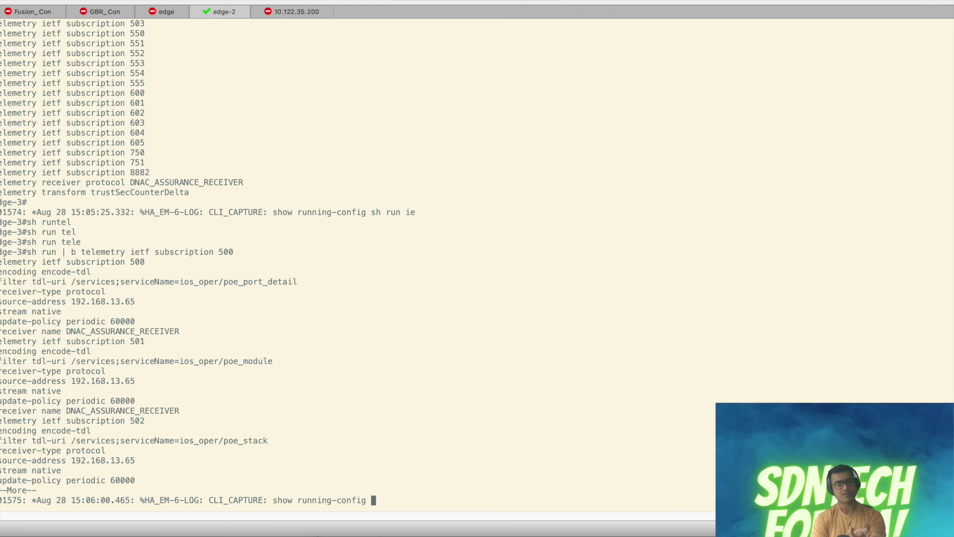
Step: Page through subscriptions 552–554 and the LISP-related ones to reach subscriptions 750 through 8882
{"action": "key", "text": "space"}
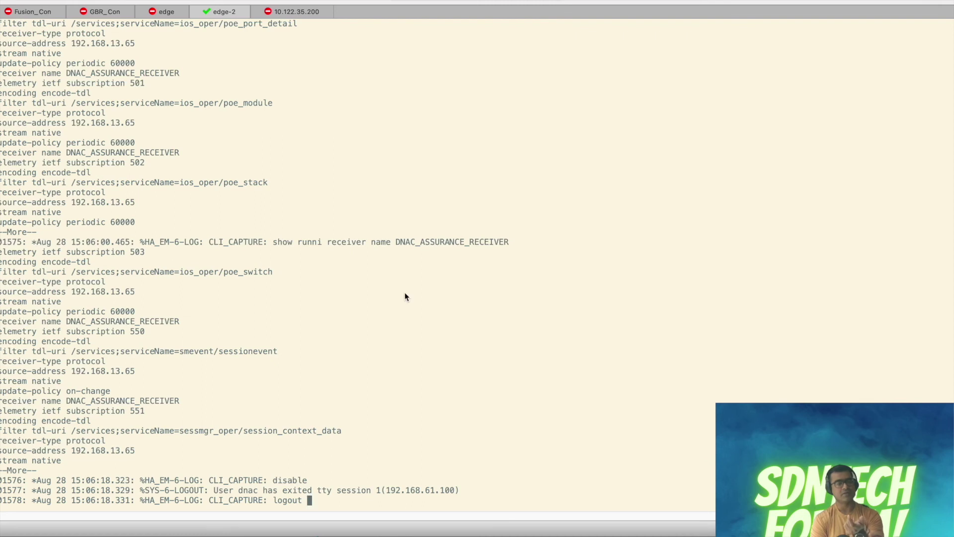
{"action": "key", "text": "space"}
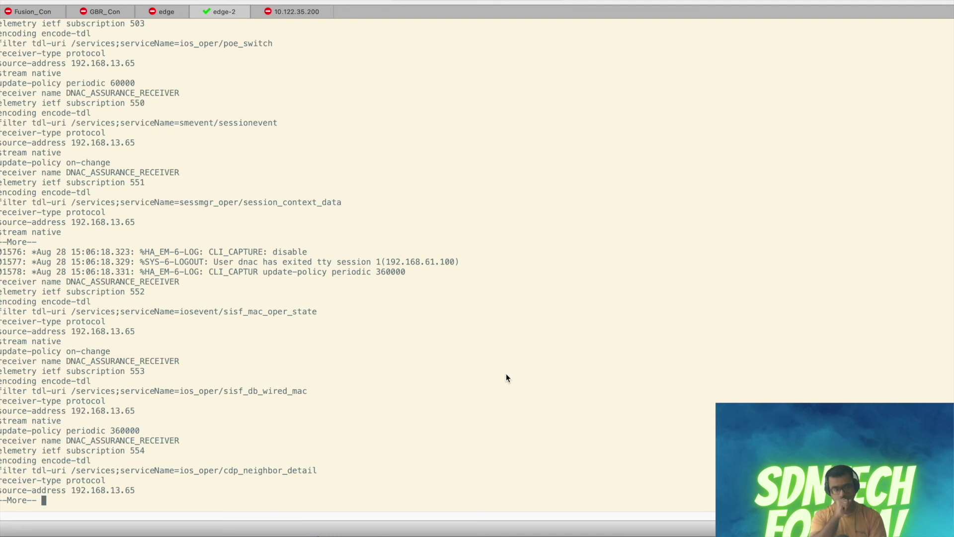
{"action": "key", "text": "space"}
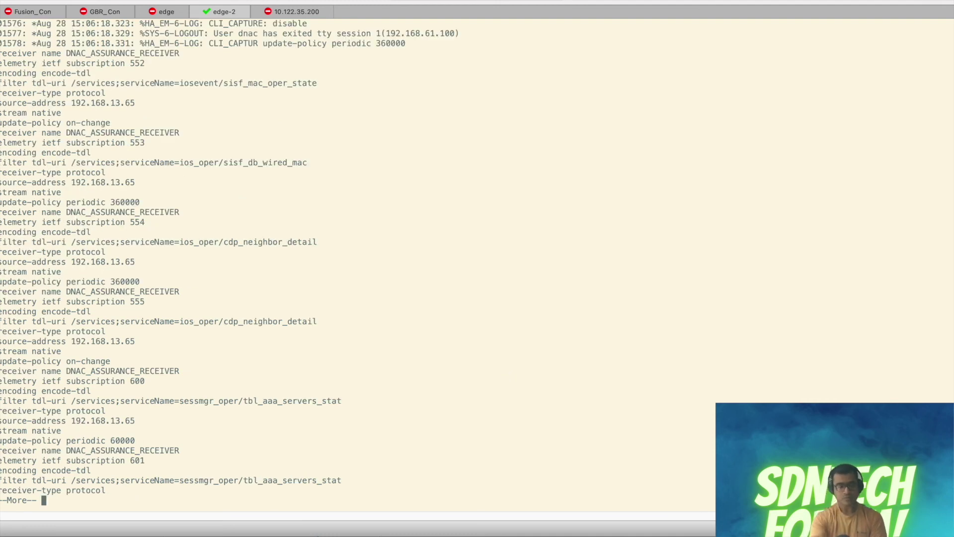
{"action": "key", "text": "space"}
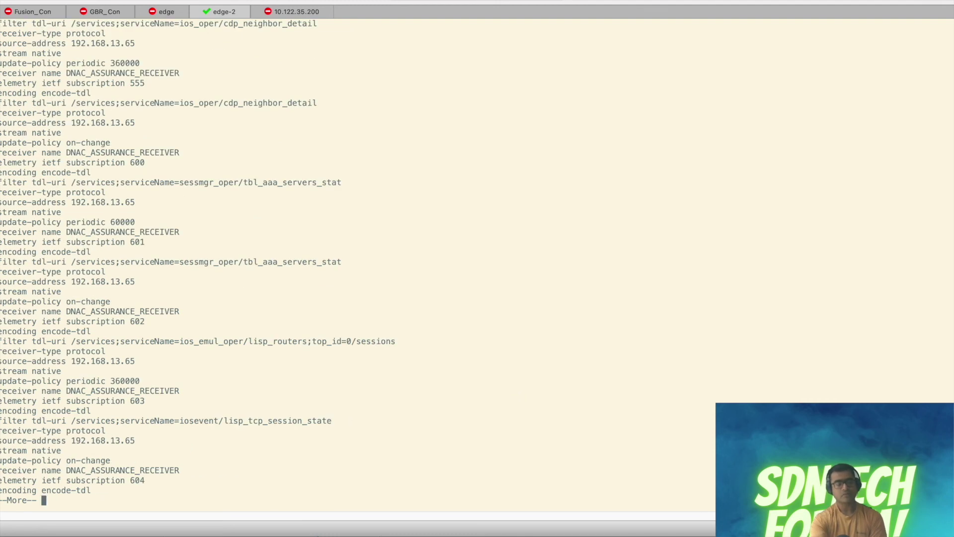
{"action": "key", "text": "space"}
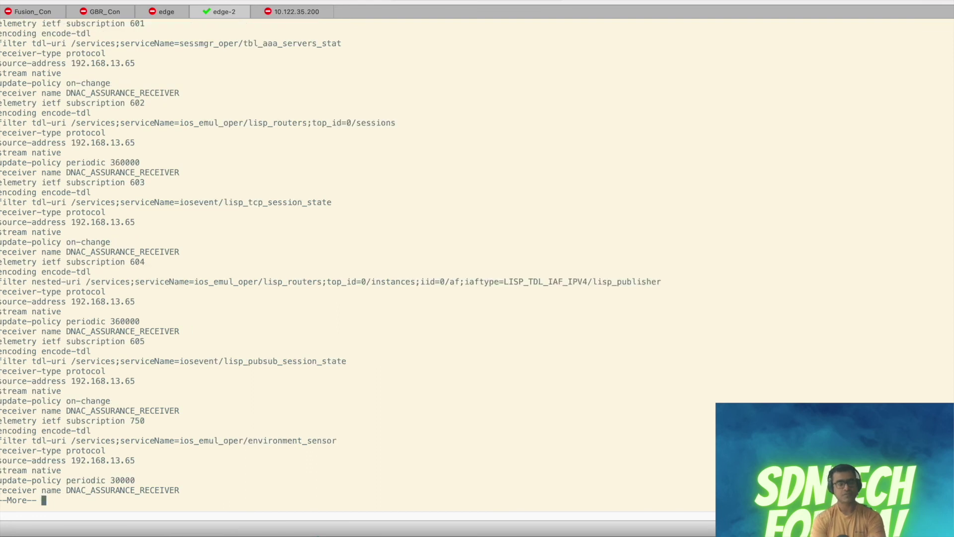
{"action": "key", "text": "space"}
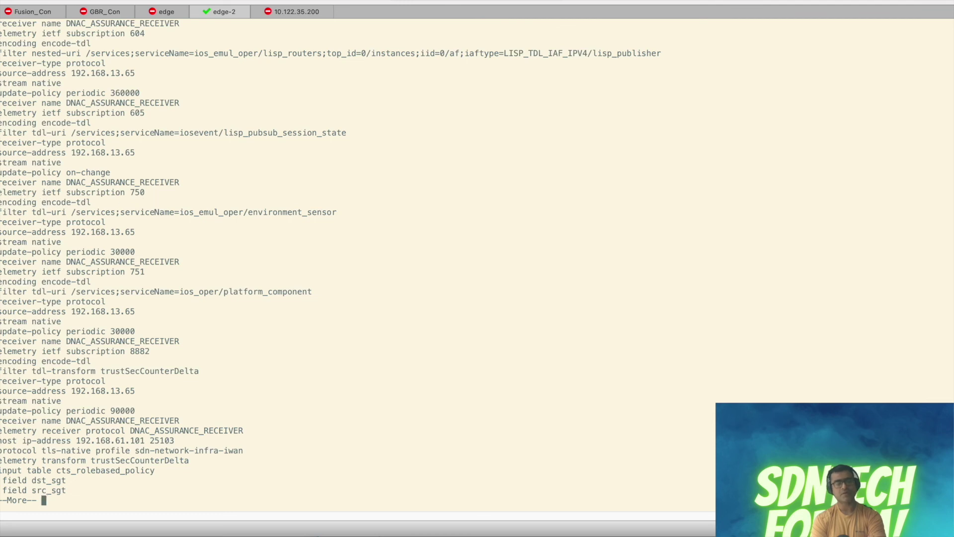
Step: Highlight subscriptions 750, 751 through 8882, then the DNAC_ASSURANCE_RECEIVER and transform lines
{"action": "left_click_drag", "start_coordinate": [1, 192], "coordinate": [171, 338]}
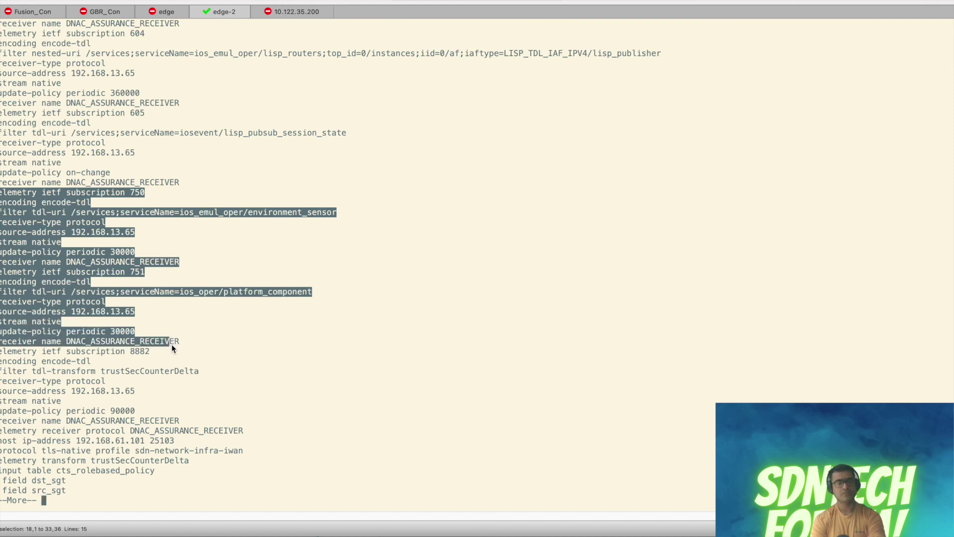
{"action": "left_click_drag", "start_coordinate": [172, 344], "coordinate": [165, 410]}
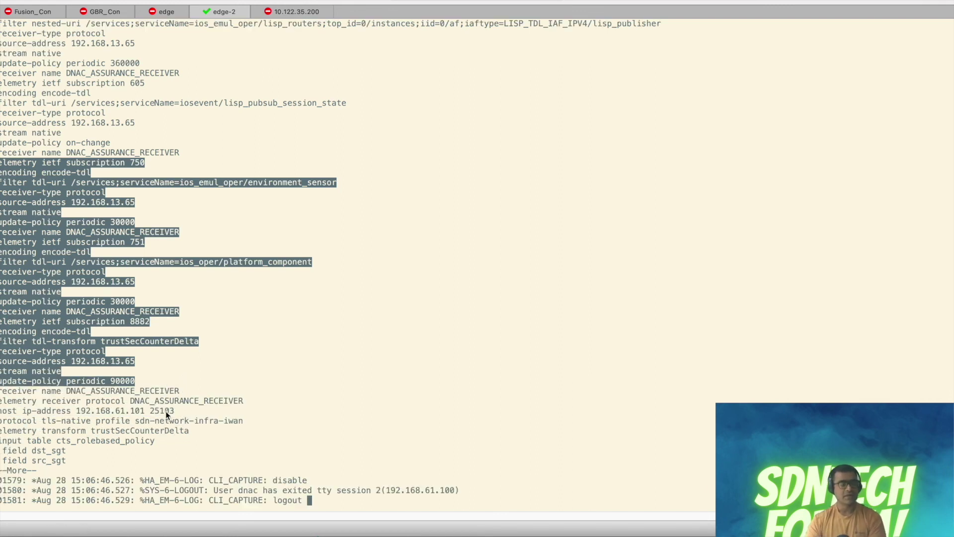
{"action": "left_click", "coordinate": [280, 406]}
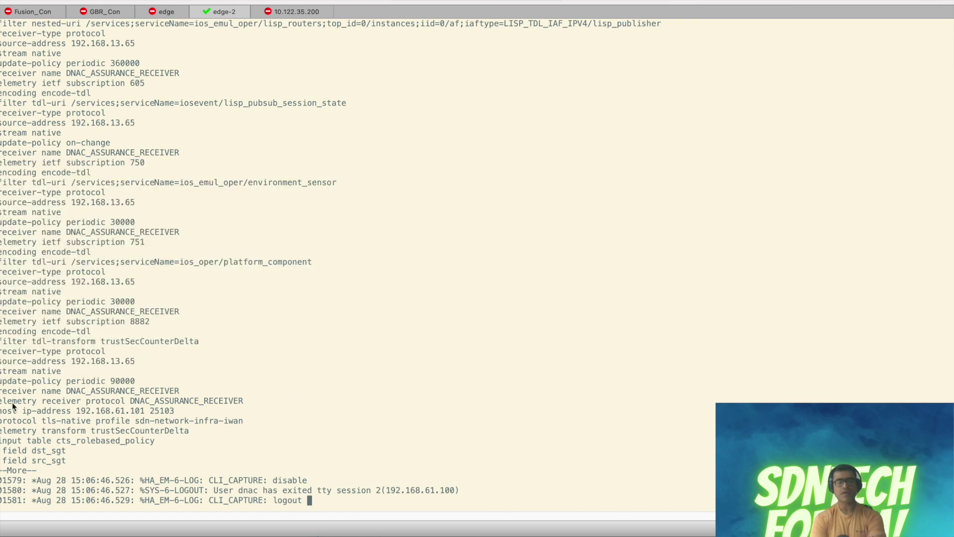
{"action": "left_click_drag", "start_coordinate": [13, 405], "coordinate": [232, 440]}
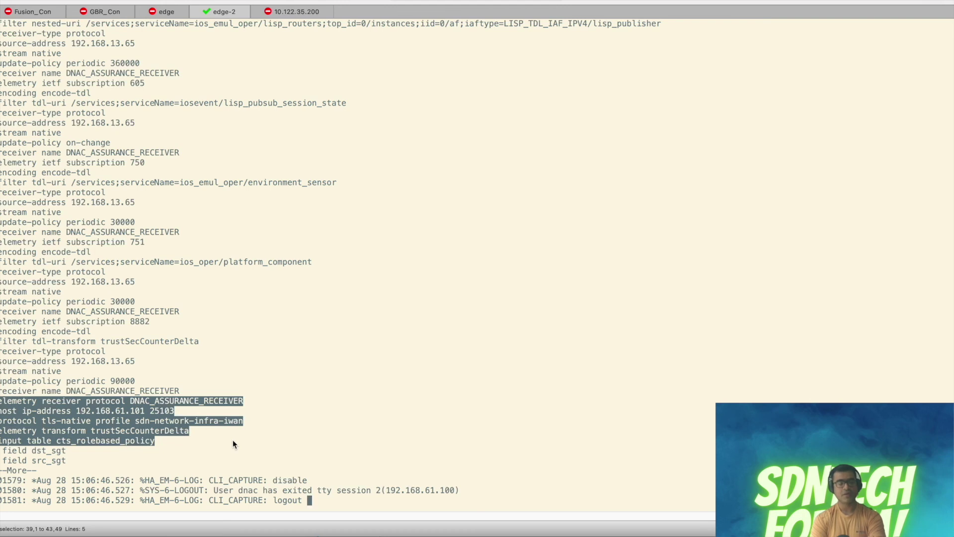
Step: Extend the highlight to the input table fields and page to the trustSecCounterDelta output fields and edge-3# prompt
{"action": "left_click_drag", "start_coordinate": [233, 440], "coordinate": [231, 463]}
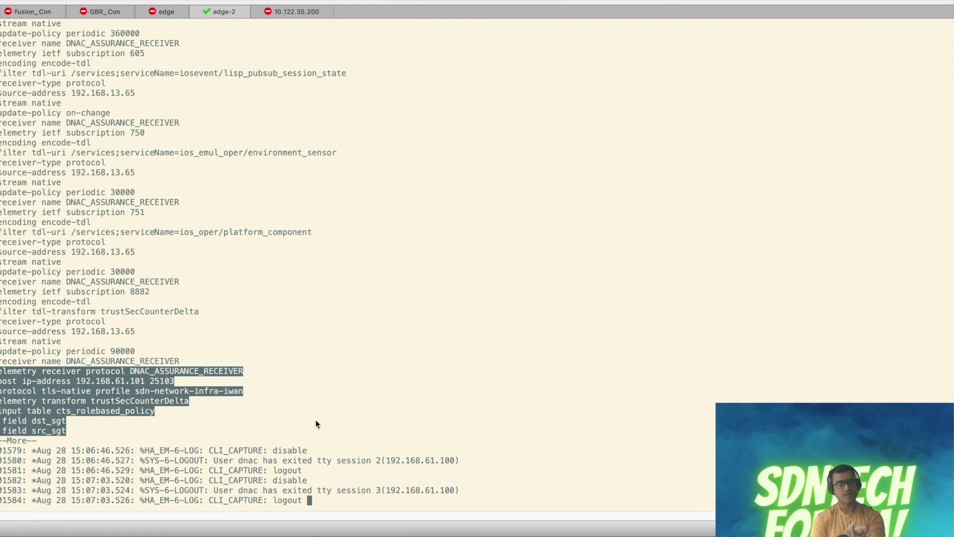
{"action": "key", "text": "space"}
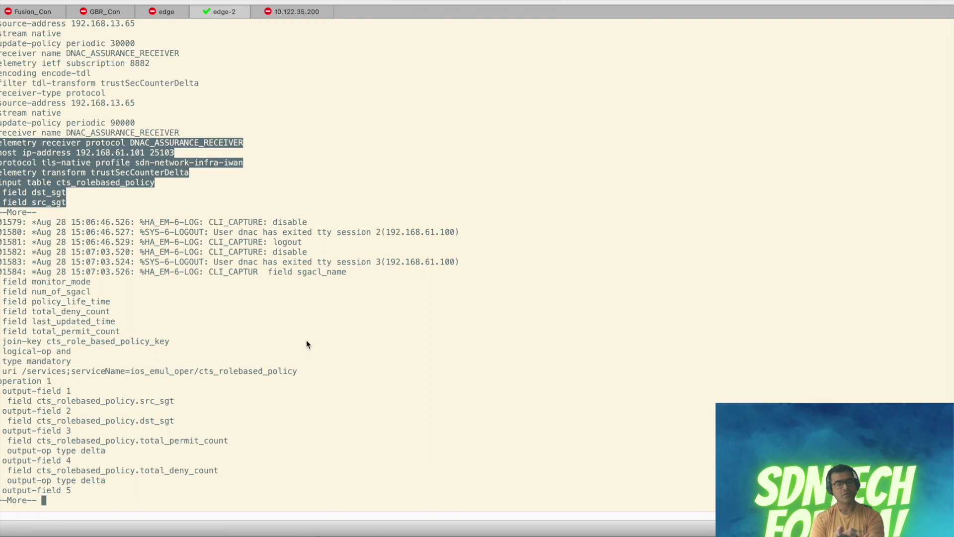
{"action": "key", "text": "space"}
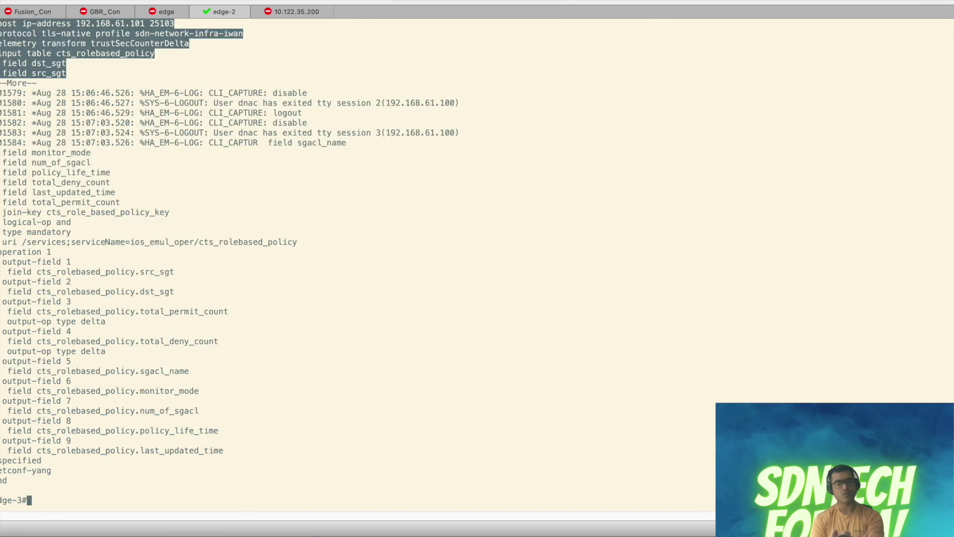
{"action": "scroll", "coordinate": [304, 342], "scroll_direction": "up", "scroll_amount": 2}
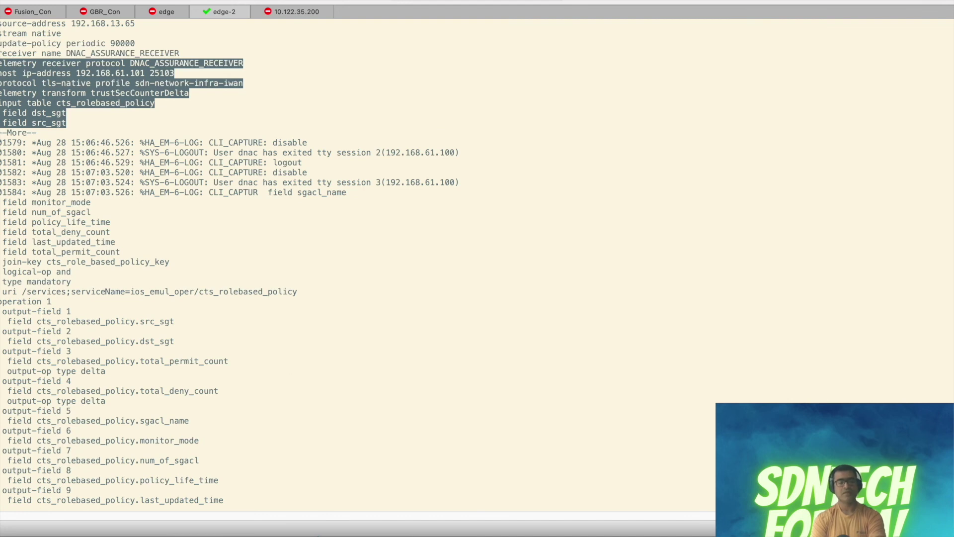
{"action": "scroll", "coordinate": [311, 315], "scroll_direction": "down", "scroll_amount": 4}
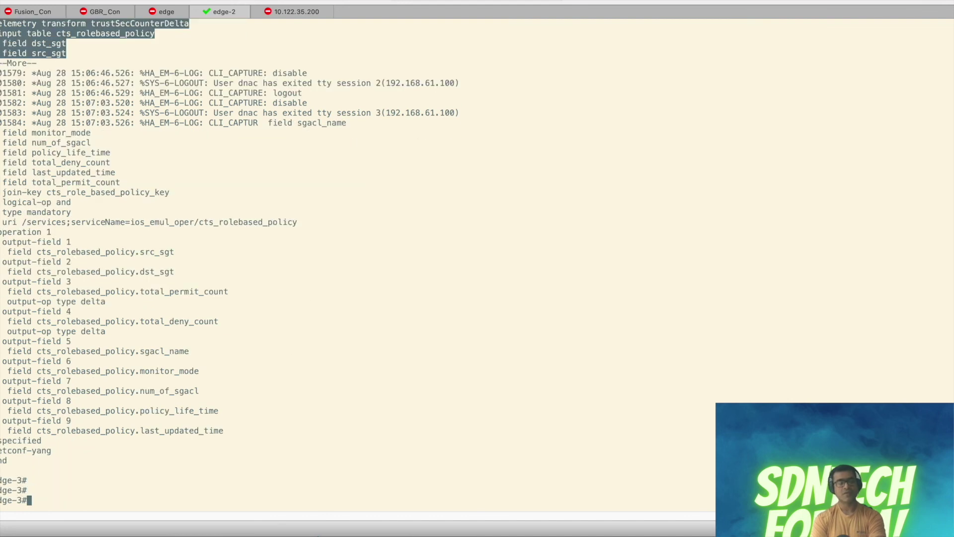
Step: Enter the remark '!!!!!! All temeletry in place !!!!!!!!! Thanks !!' at the edge-3# prompt
{"action": "type", "text": "!!!!!!"}
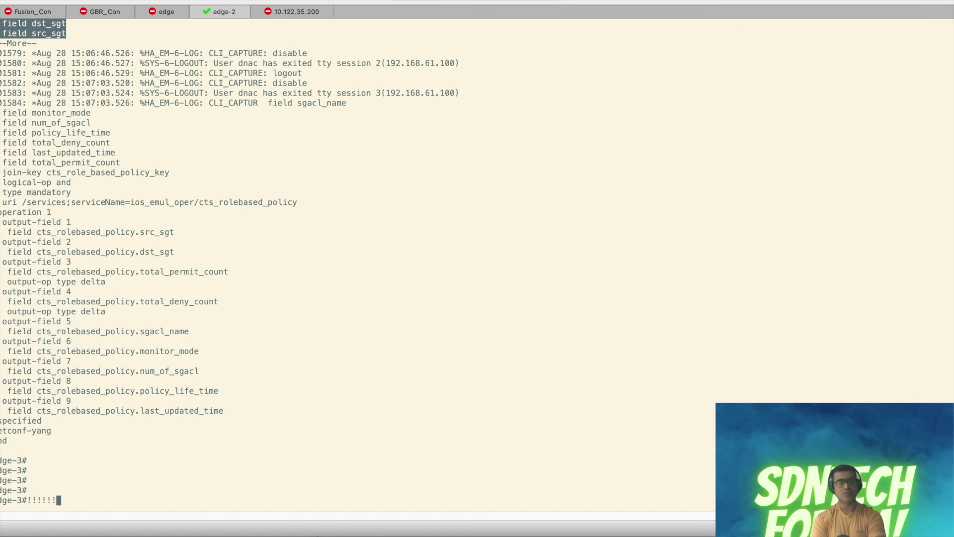
{"action": "type", "text": "! All temeletry in "}
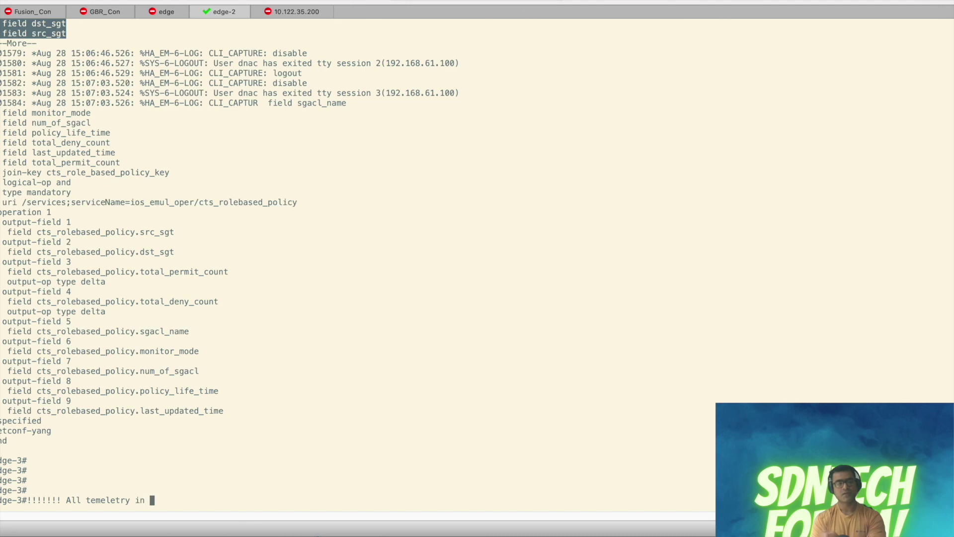
{"action": "type", "text": "place !"}
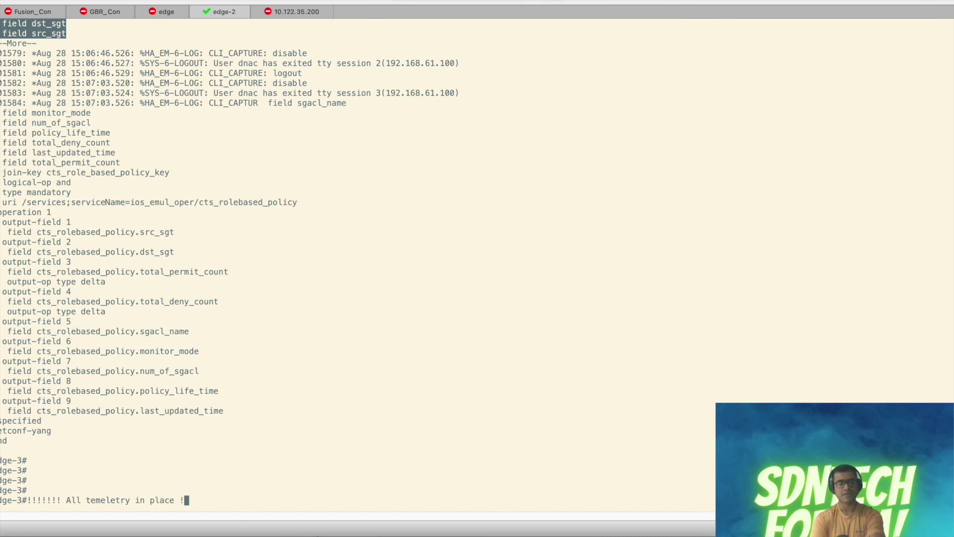
{"action": "type", "text": "!!!!!!!! Thanks !!!!!!!"}
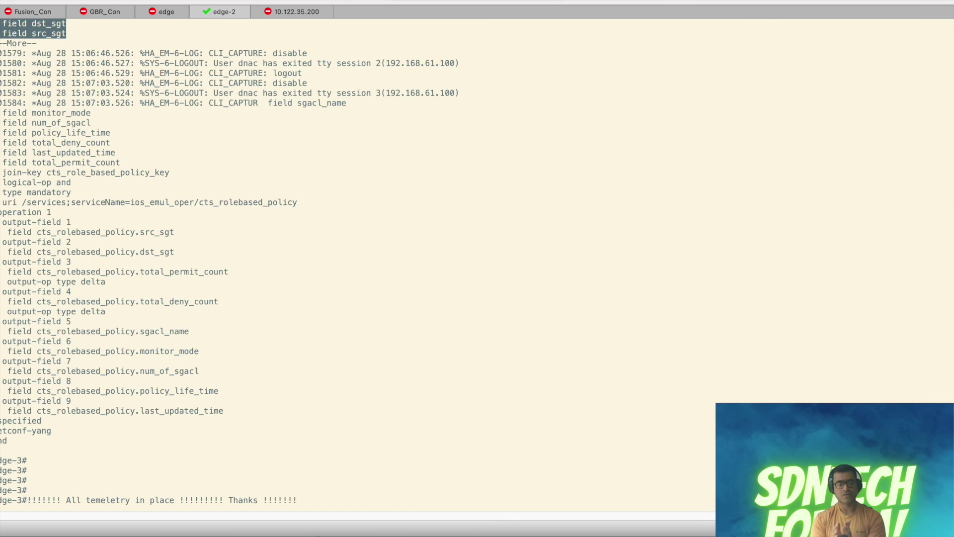
{"action": "key", "text": "Return"}
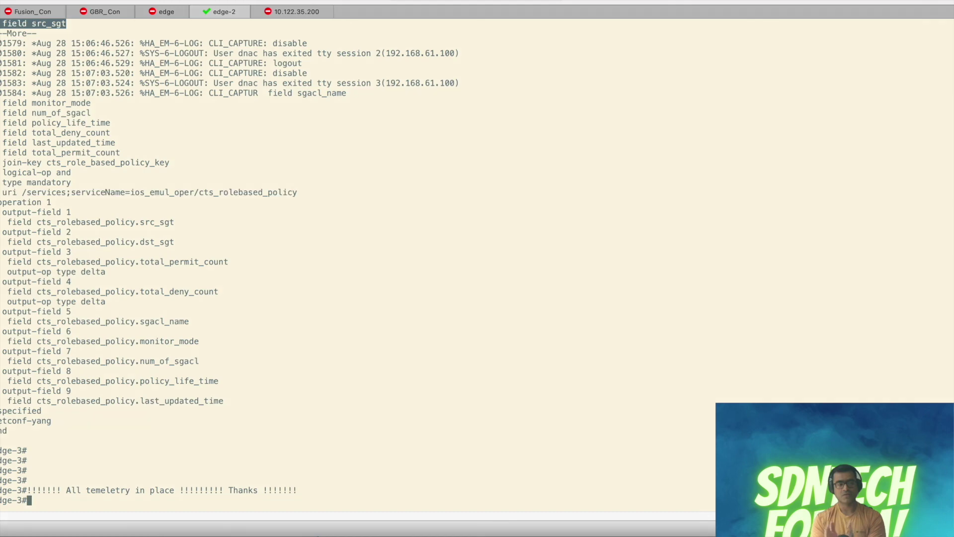